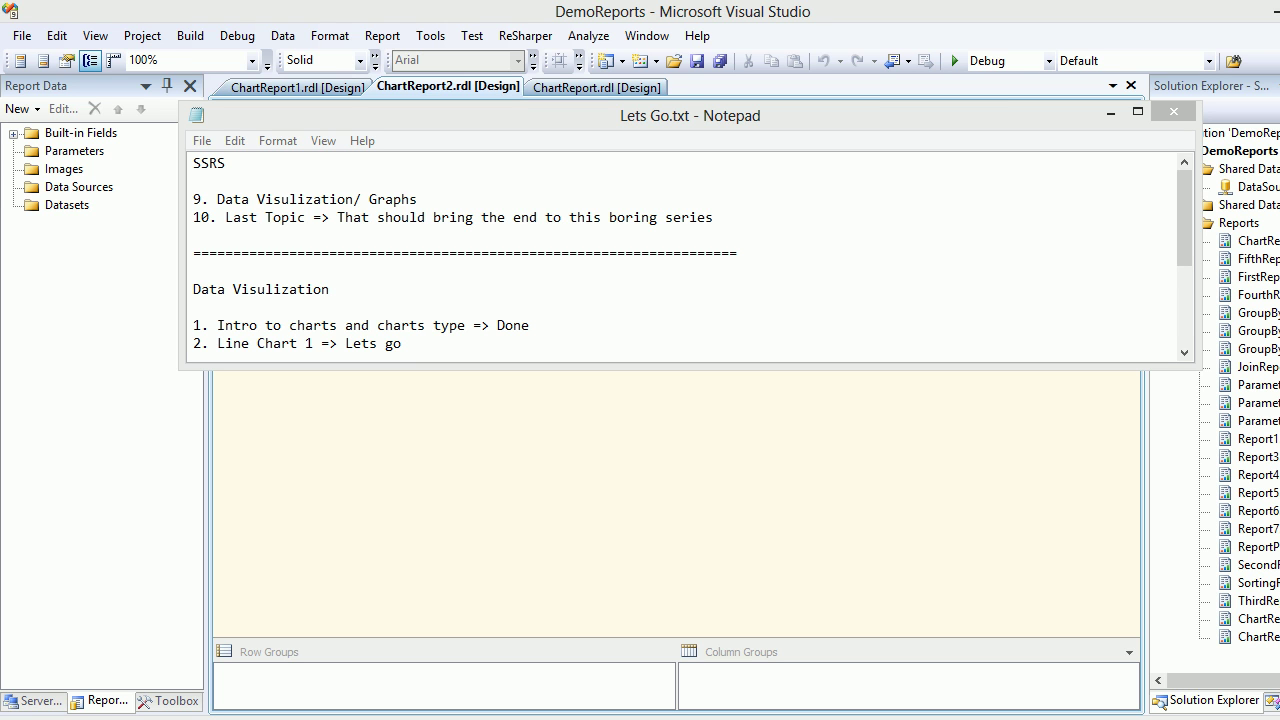
# - Switch to Visual Studio and start a new dataset embedded in the ChartReport2 report
pyautogui.hotkey('alt', 'Tab')
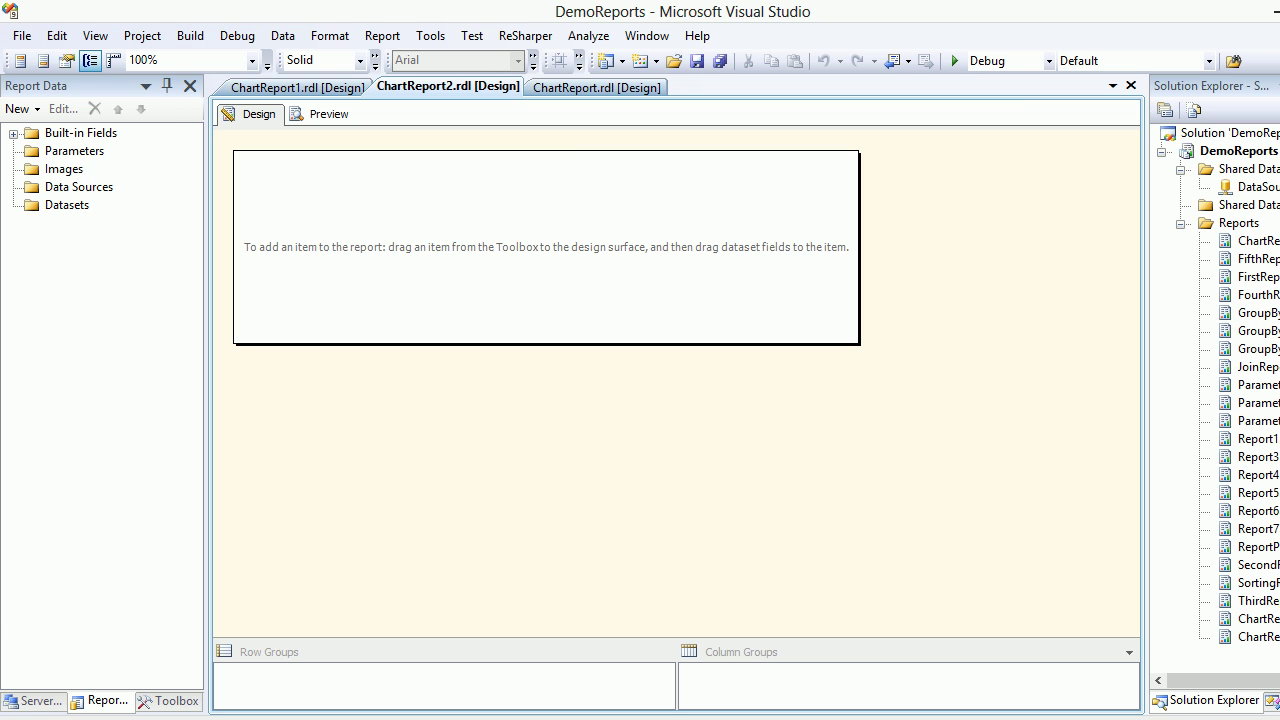
pyautogui.click(67, 205)
pyautogui.rightClick(61, 211)
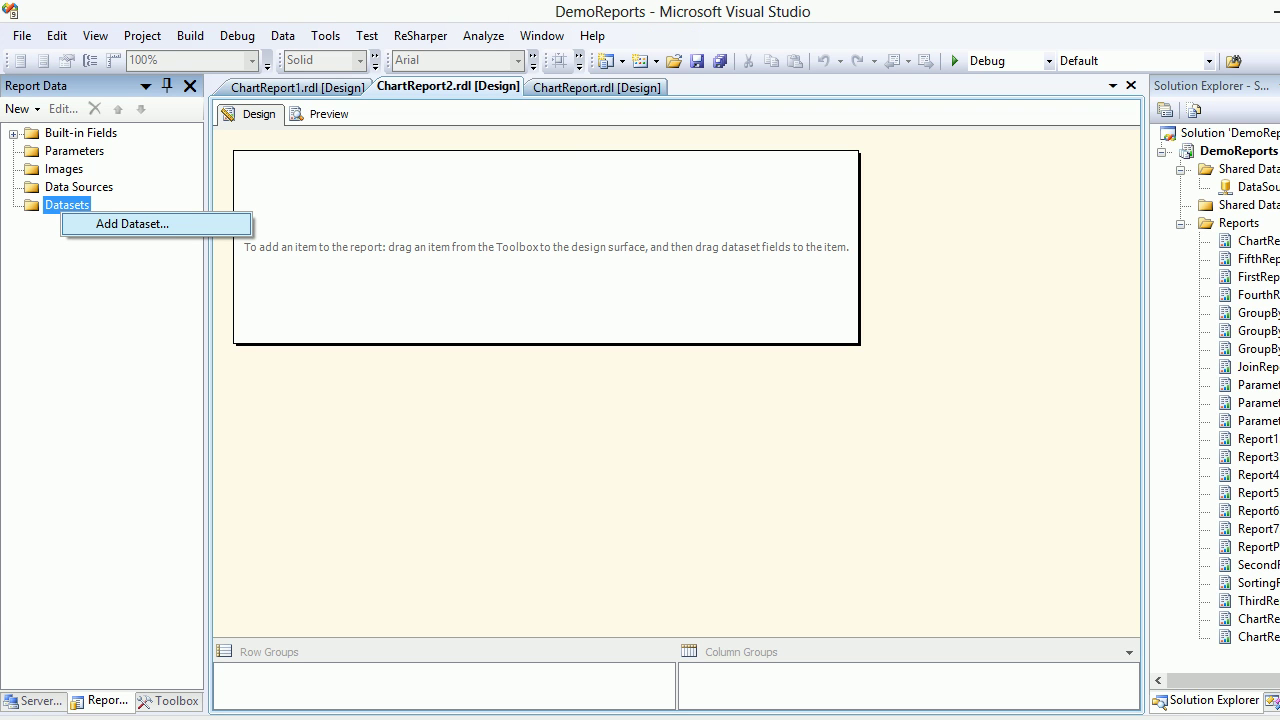
pyautogui.click(132, 224)
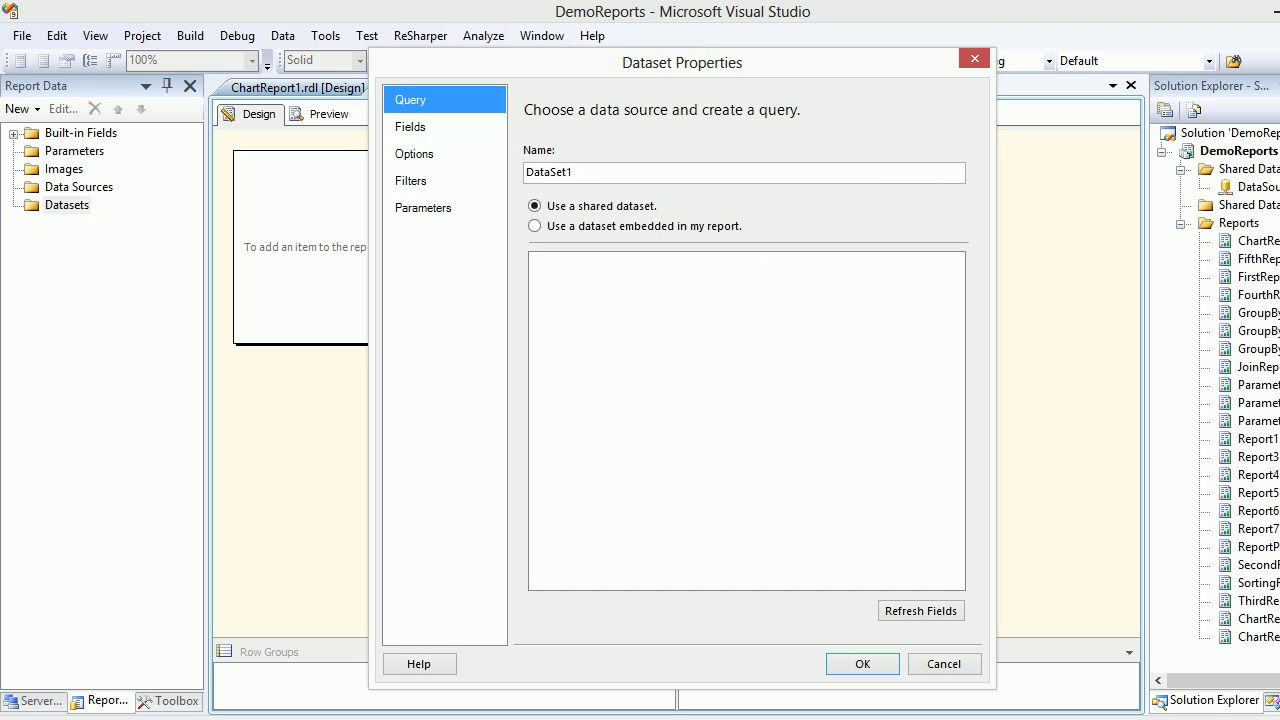
pyautogui.click(580, 226)
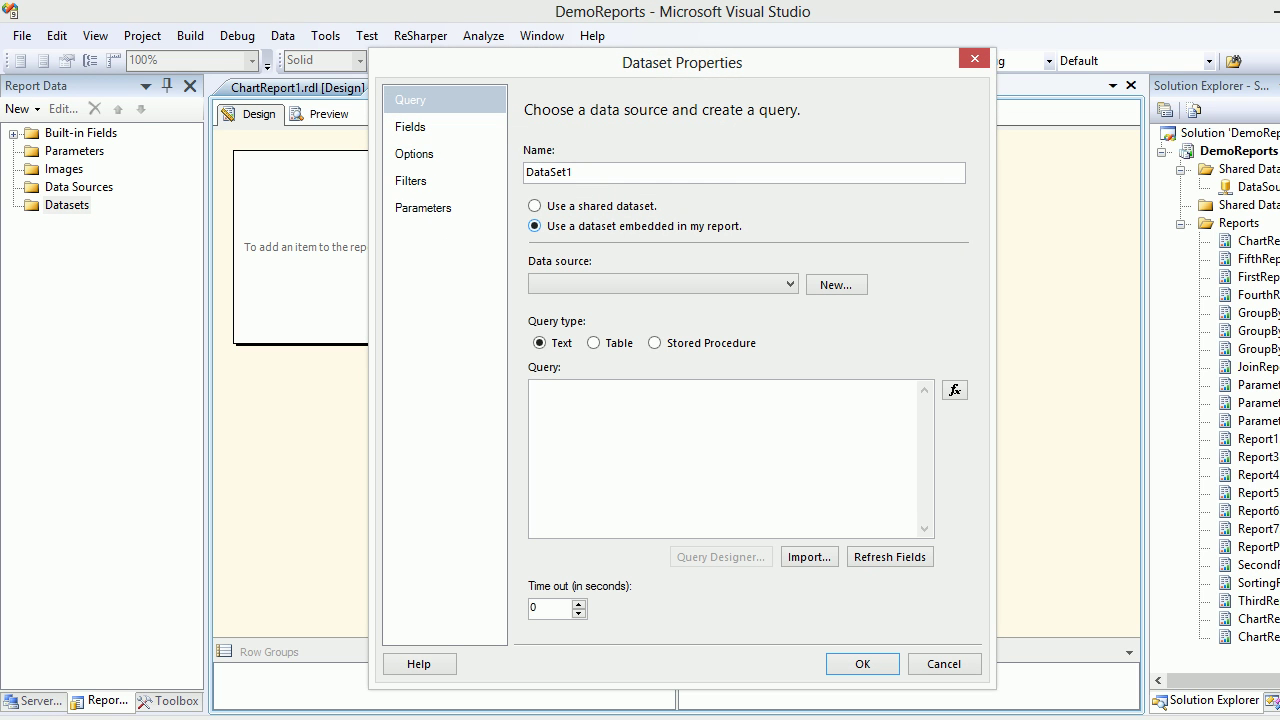
# - Create a data source for the dataset that references the shared data source DataSourceGeneric
pyautogui.click(836, 285)
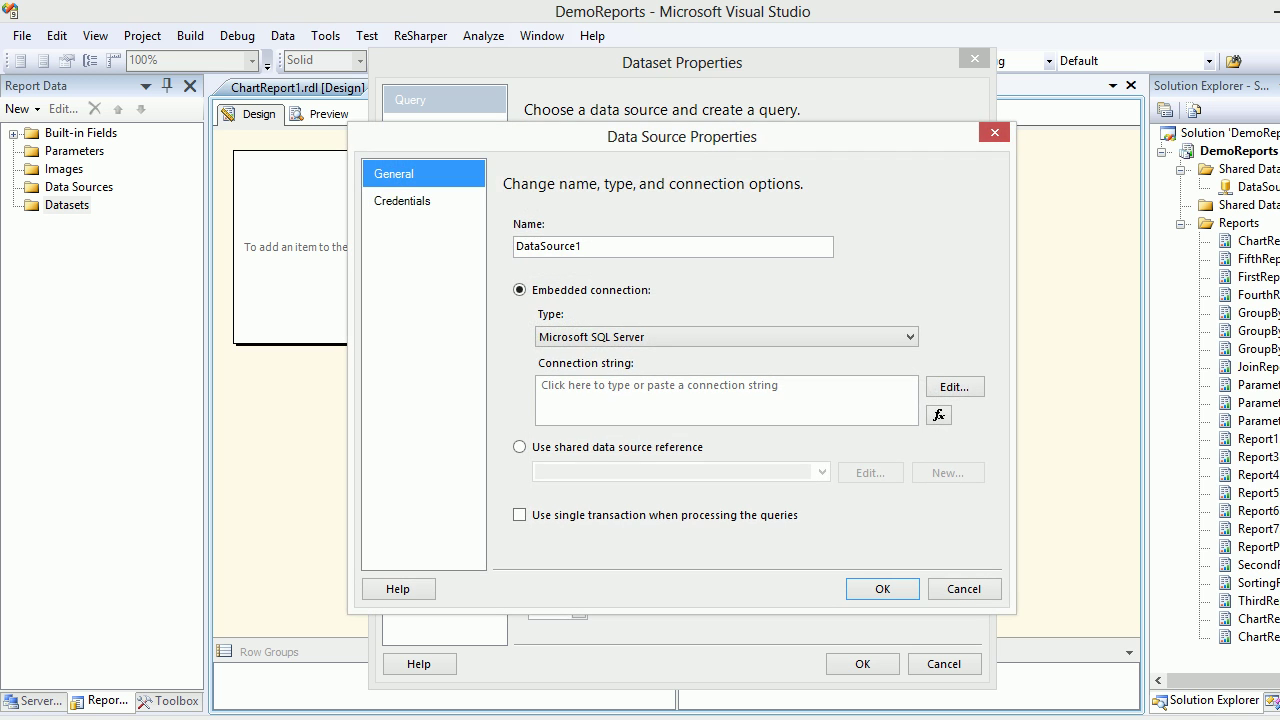
pyautogui.click(520, 447)
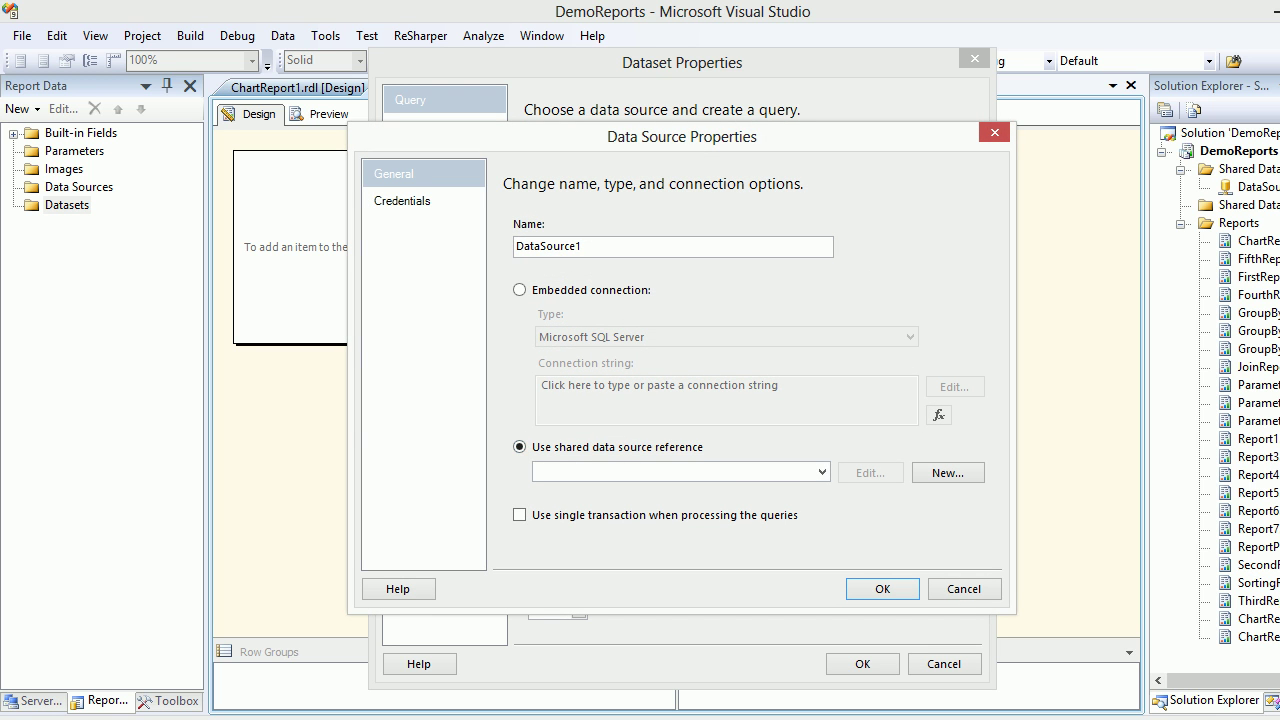
pyautogui.click(821, 472)
pyautogui.click(680, 490)
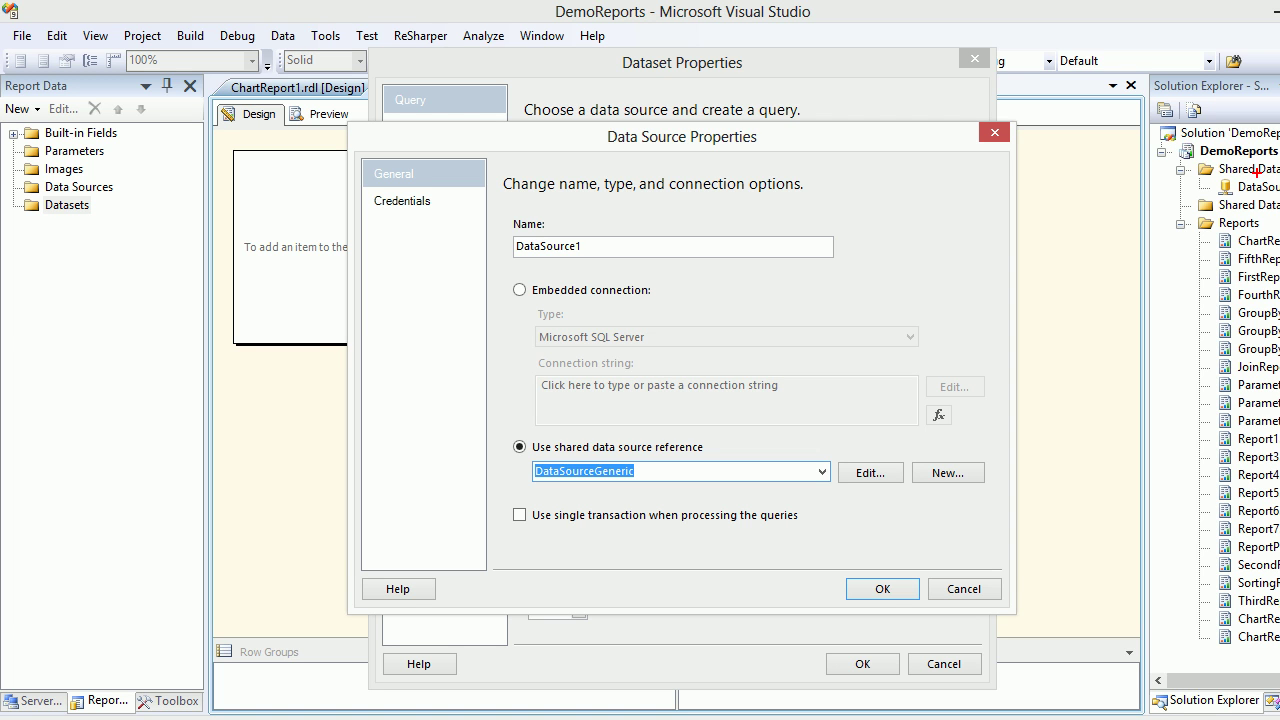
pyautogui.moveTo(1206, 161)
pyautogui.mouseDown()
pyautogui.moveTo(1279, 160)
pyautogui.moveTo(1250, 197)
pyautogui.moveTo(1199, 179)
pyautogui.mouseUp()
pyautogui.press('Escape')
pyautogui.press('Return')
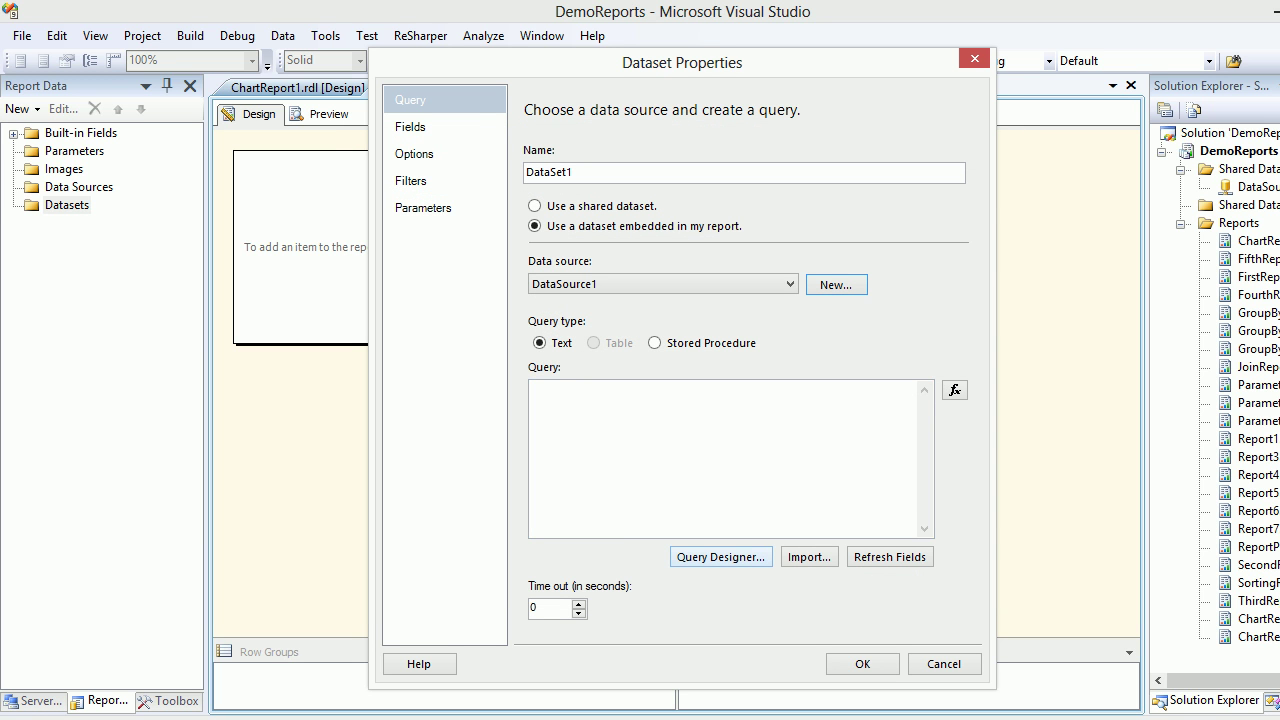
# - Open the Query Designer for the dataset and add the Products by Category view to the query
pyautogui.click(721, 557)
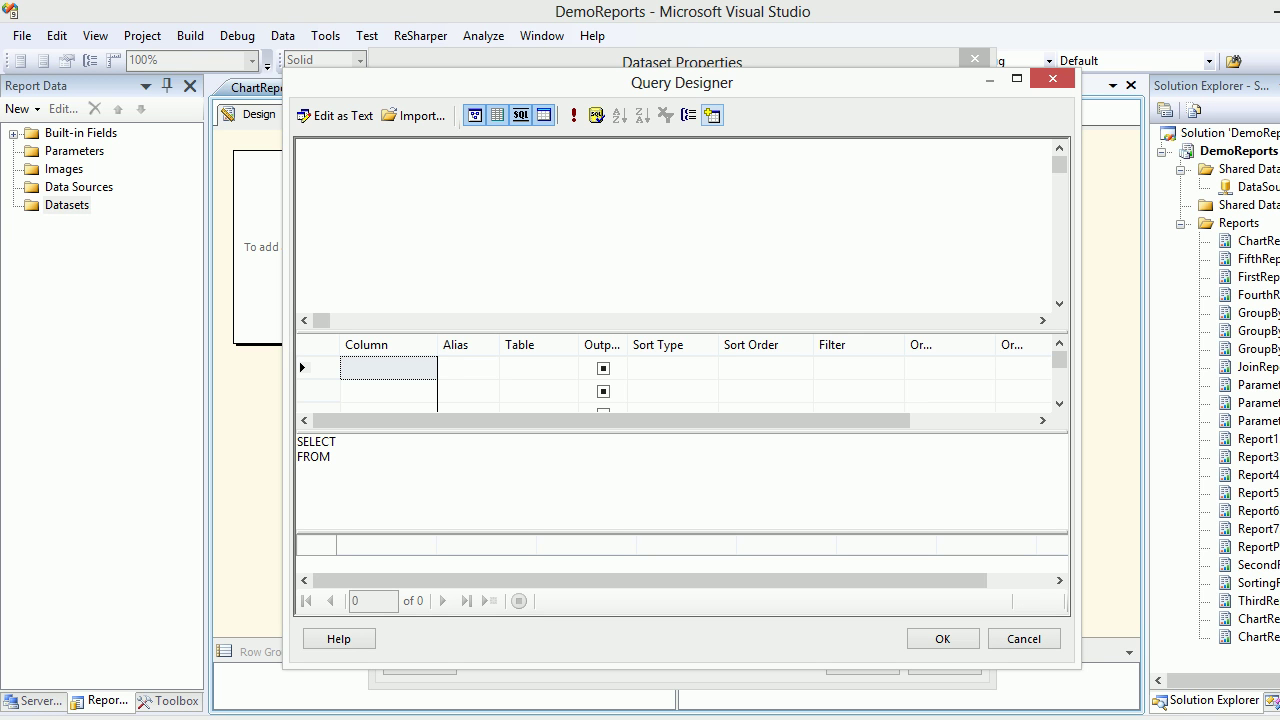
pyautogui.click(712, 115)
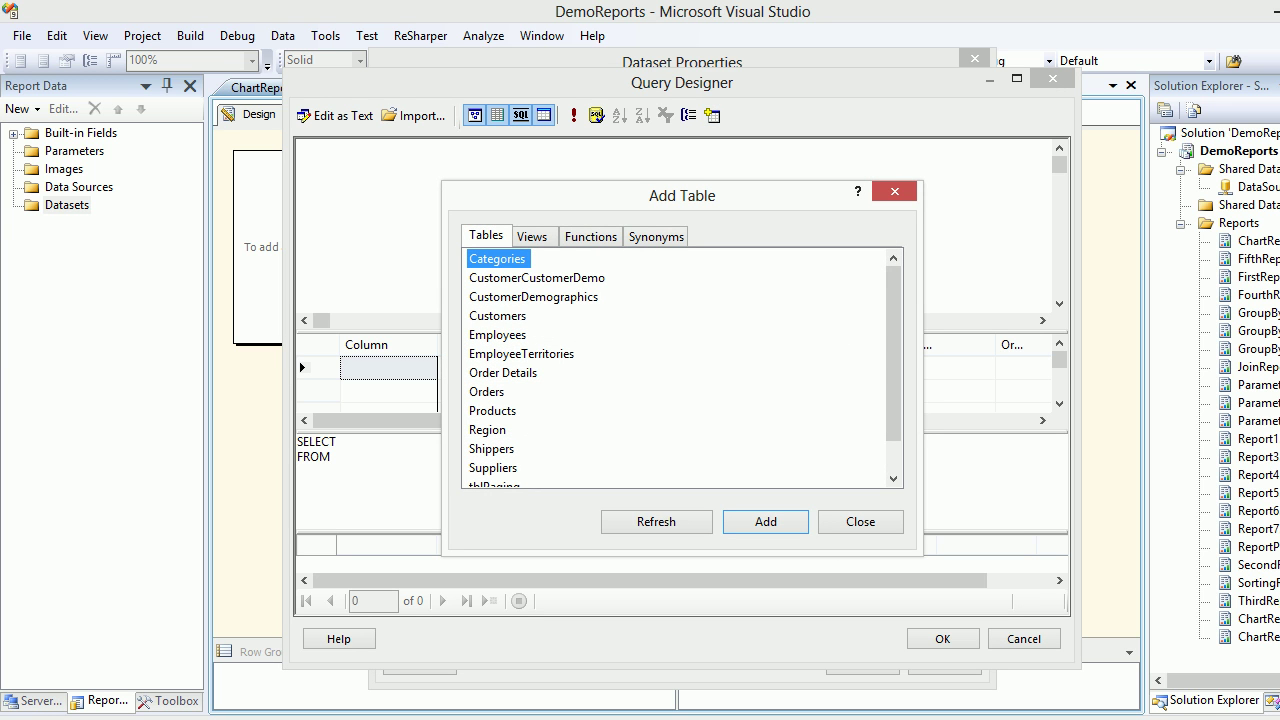
pyautogui.click(533, 237)
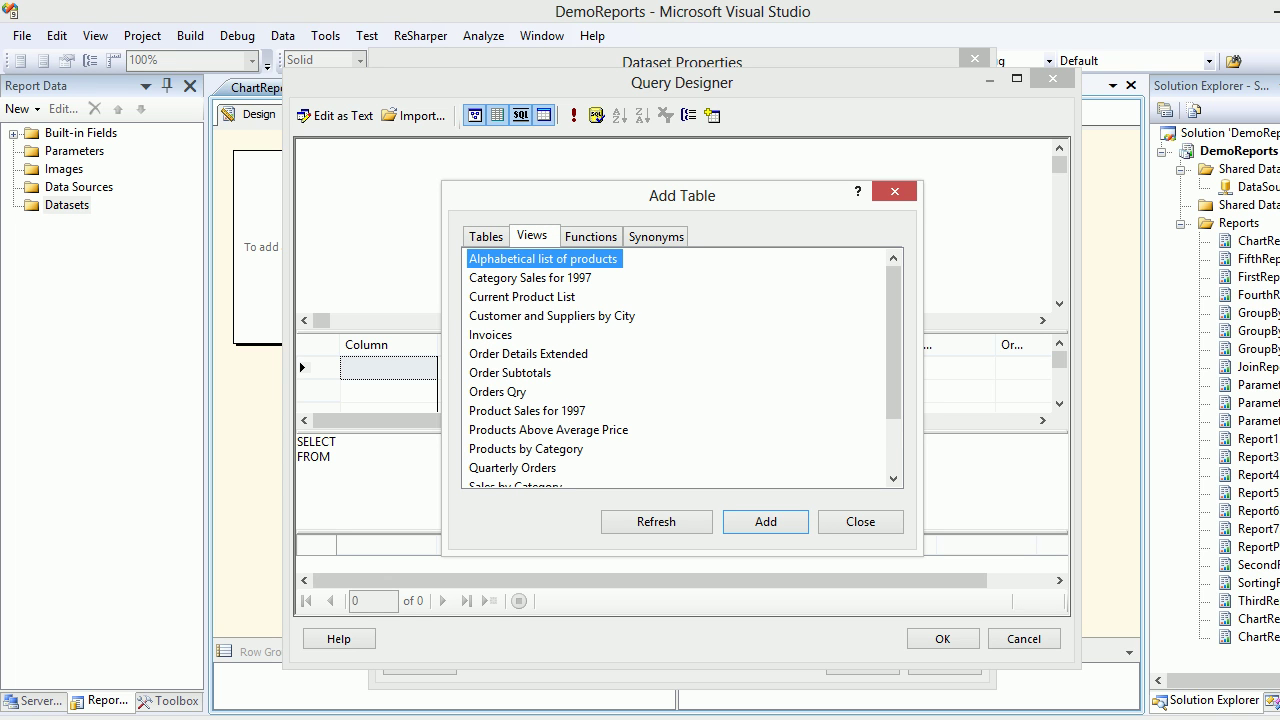
pyautogui.click(527, 449)
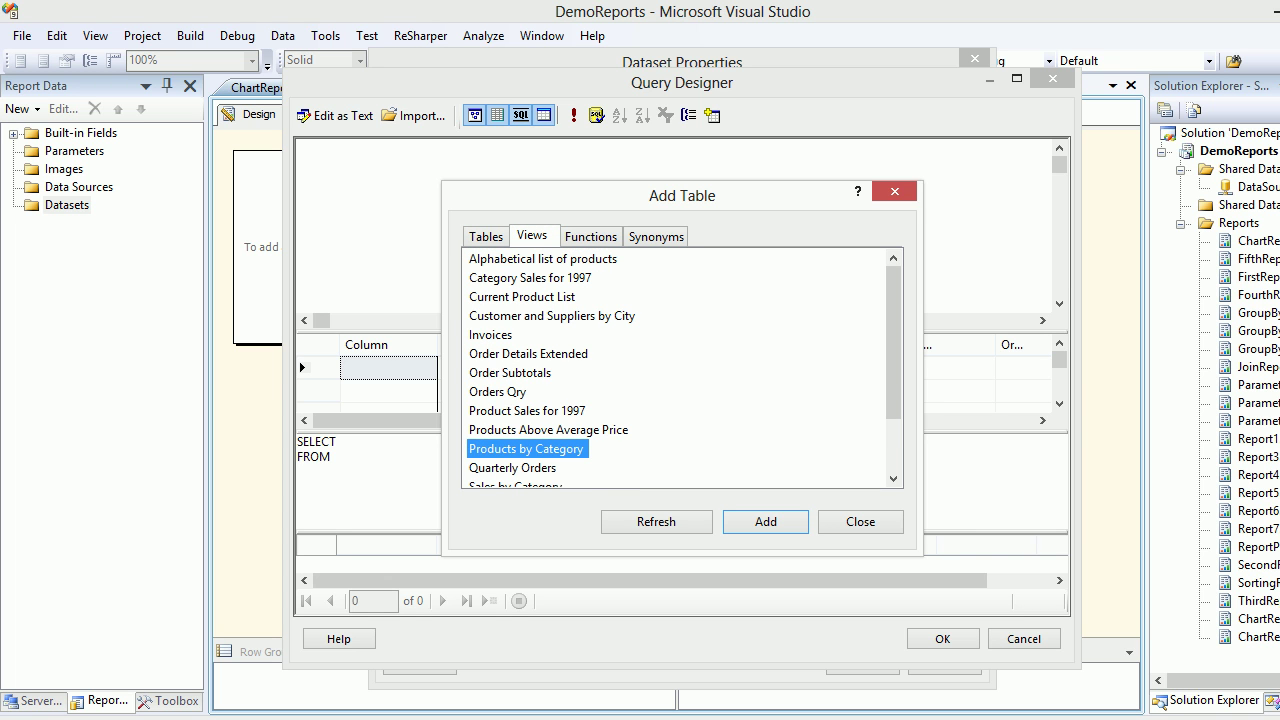
pyautogui.click(765, 521)
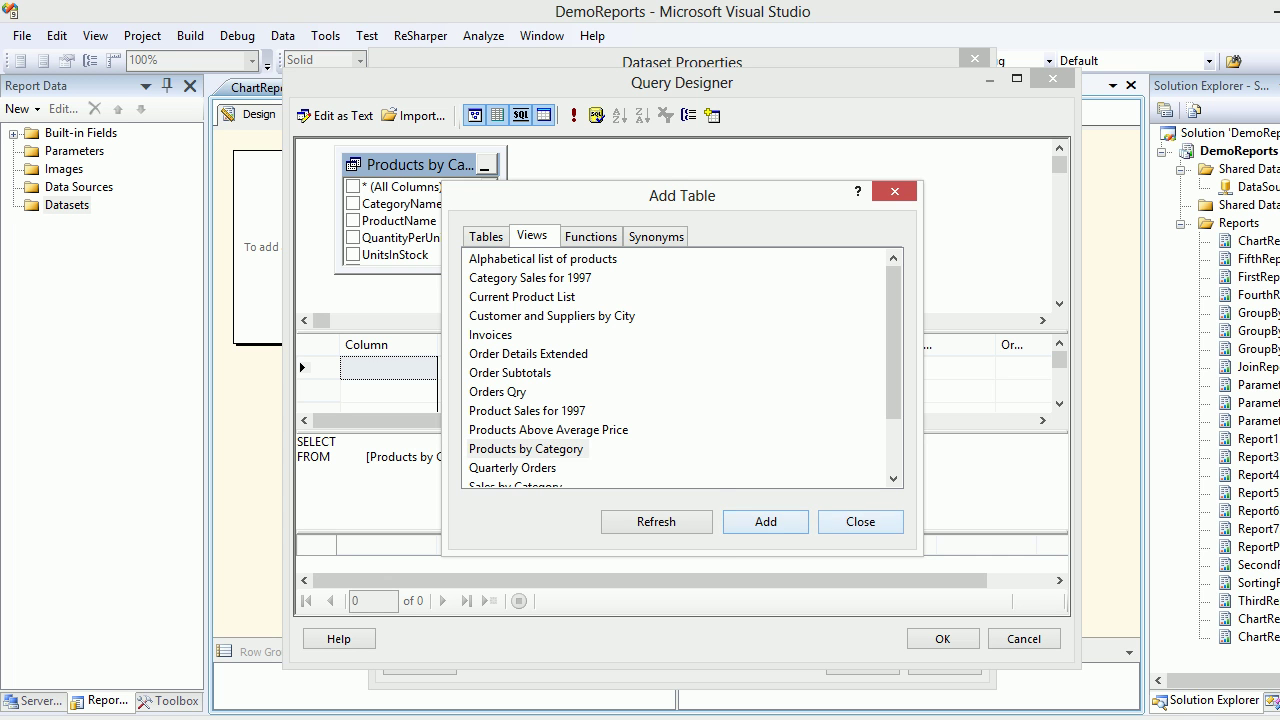
pyautogui.click(860, 521)
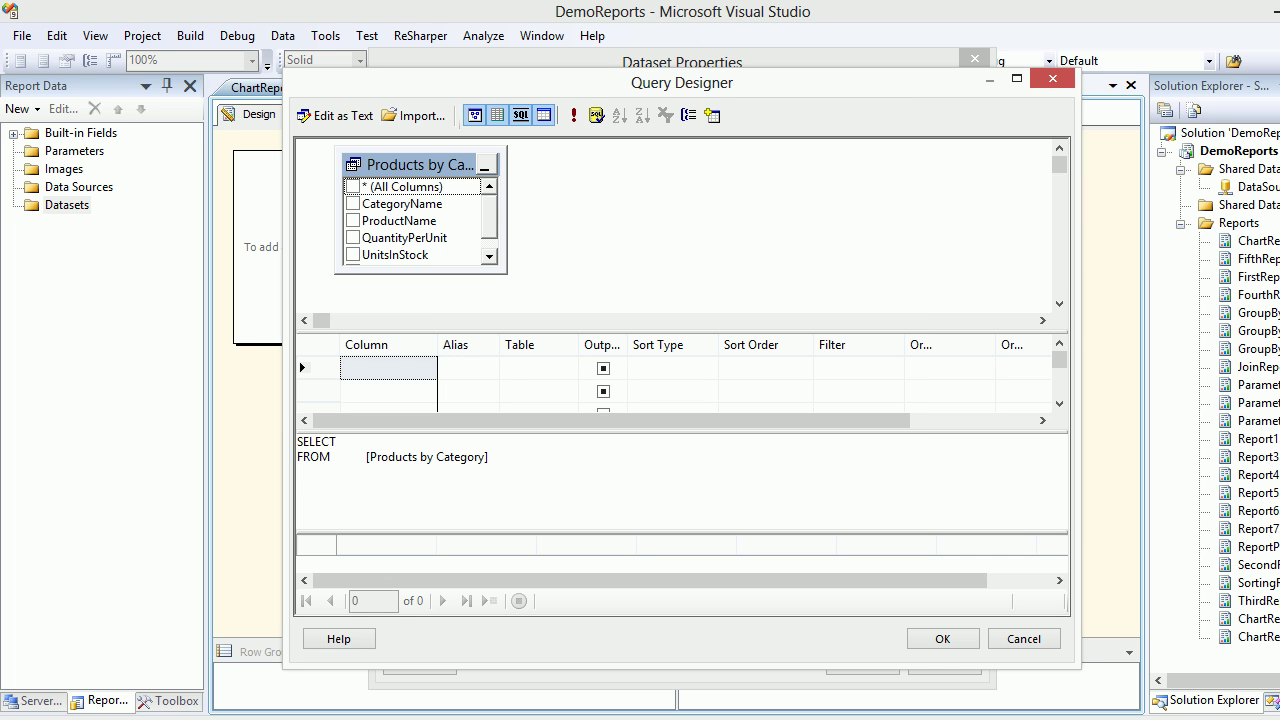
# - Run the query with all columns of Products by Category and save the dataset
pyautogui.click(353, 187)
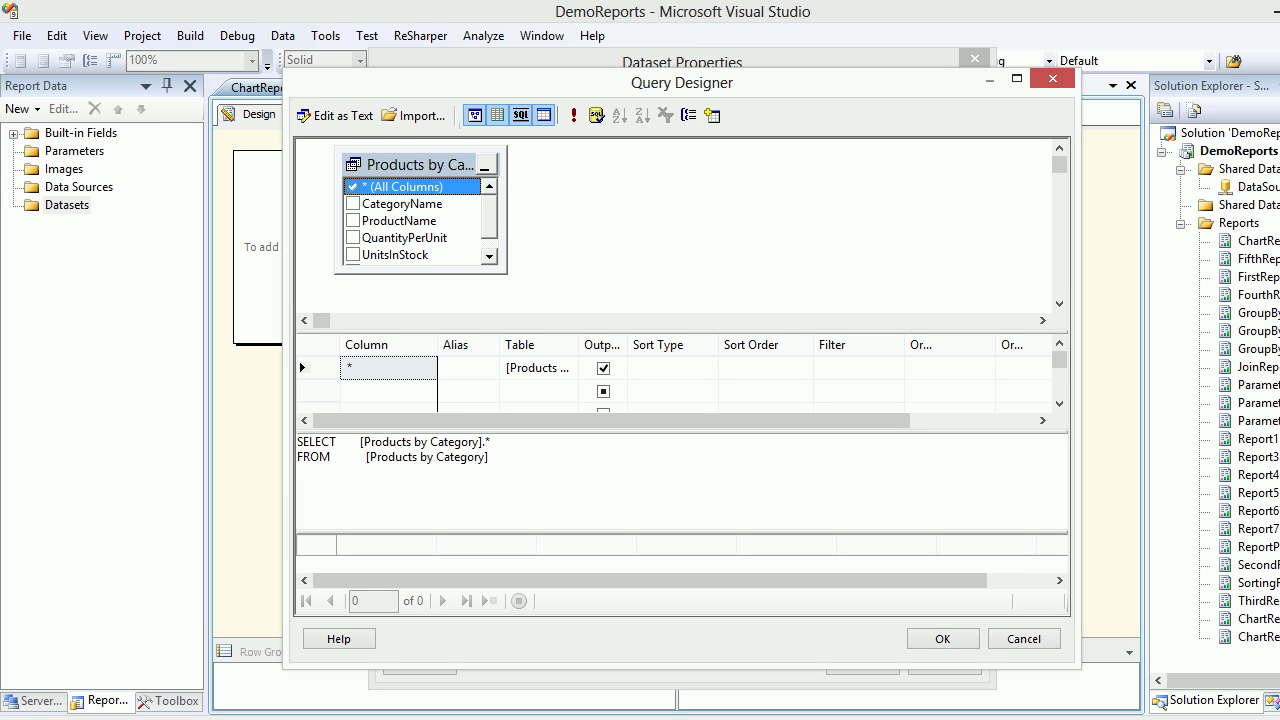
pyautogui.click(573, 115)
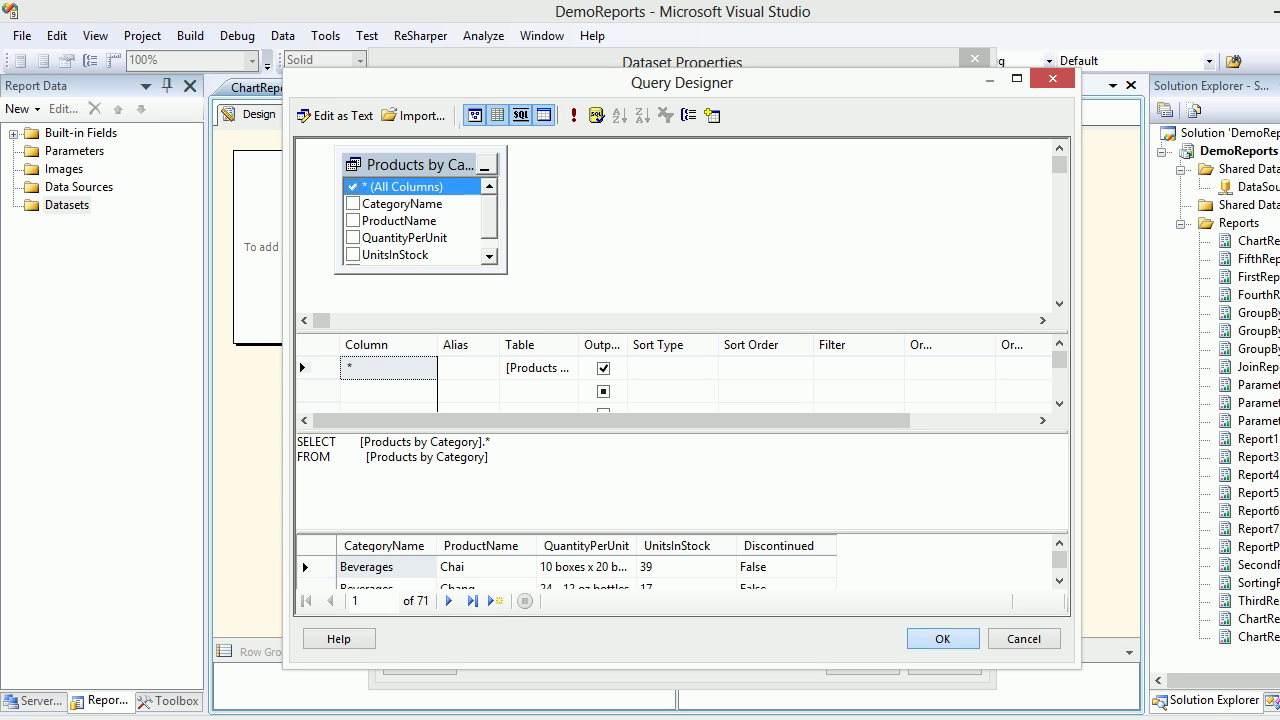
pyautogui.press('Return')
pyautogui.click(862, 664)
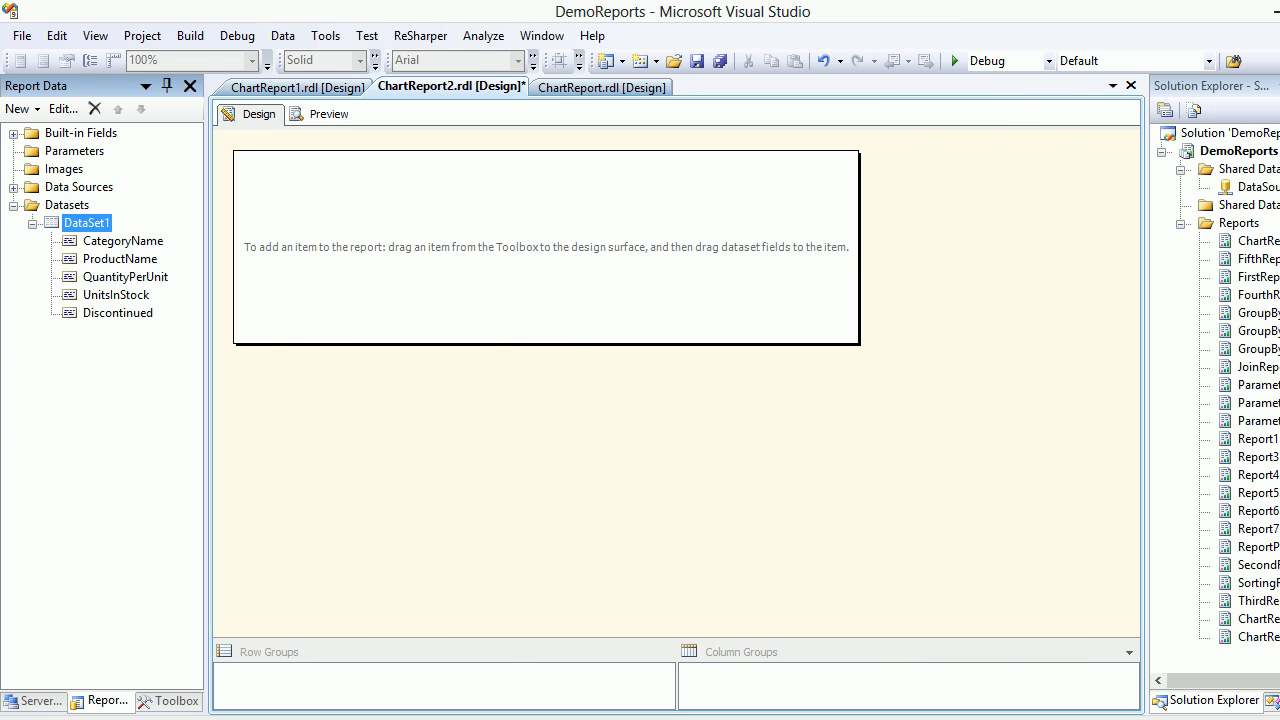
# - Insert a chart of the basic Column type into the empty report body
pyautogui.click(169, 702)
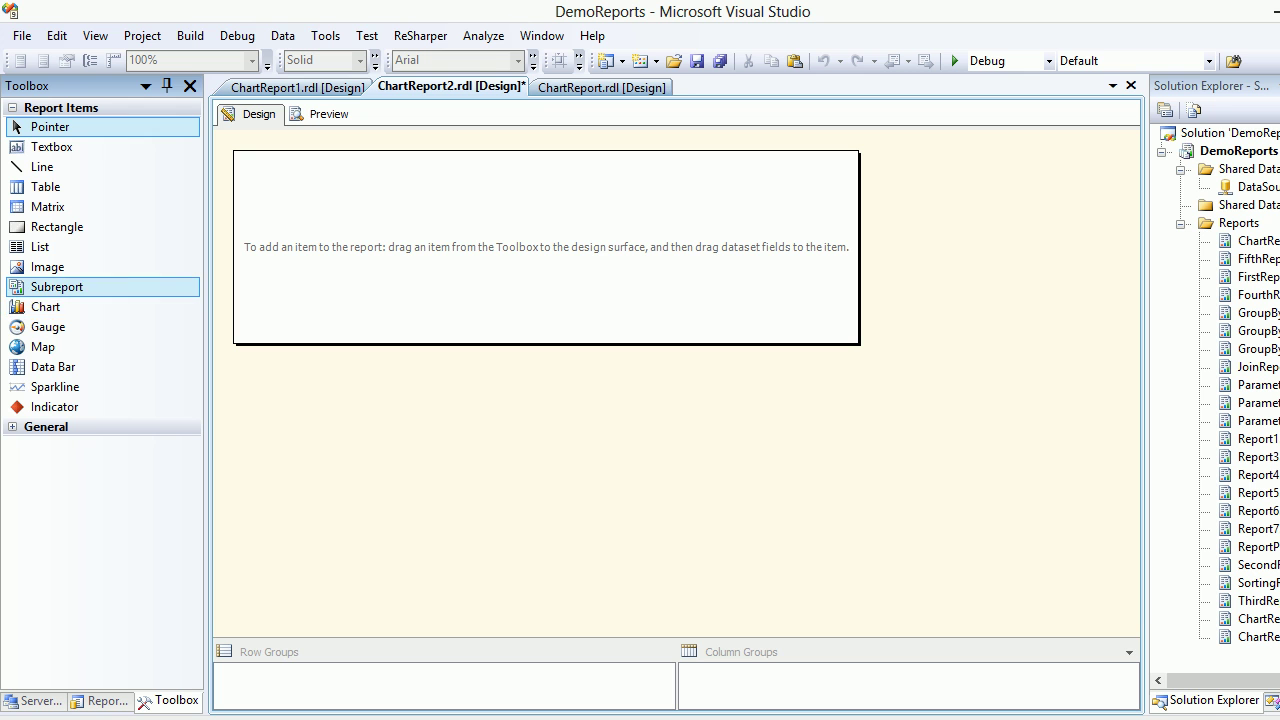
pyautogui.doubleClick(46, 307)
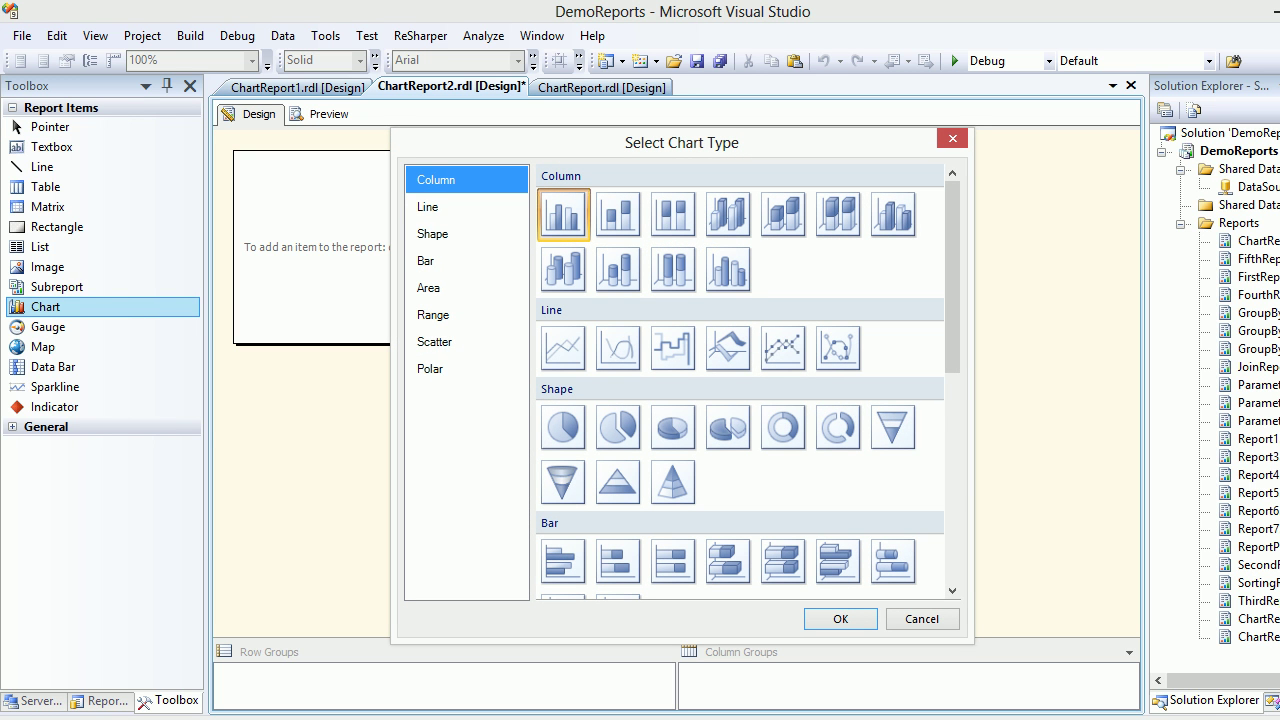
pyautogui.doubleClick(574, 215)
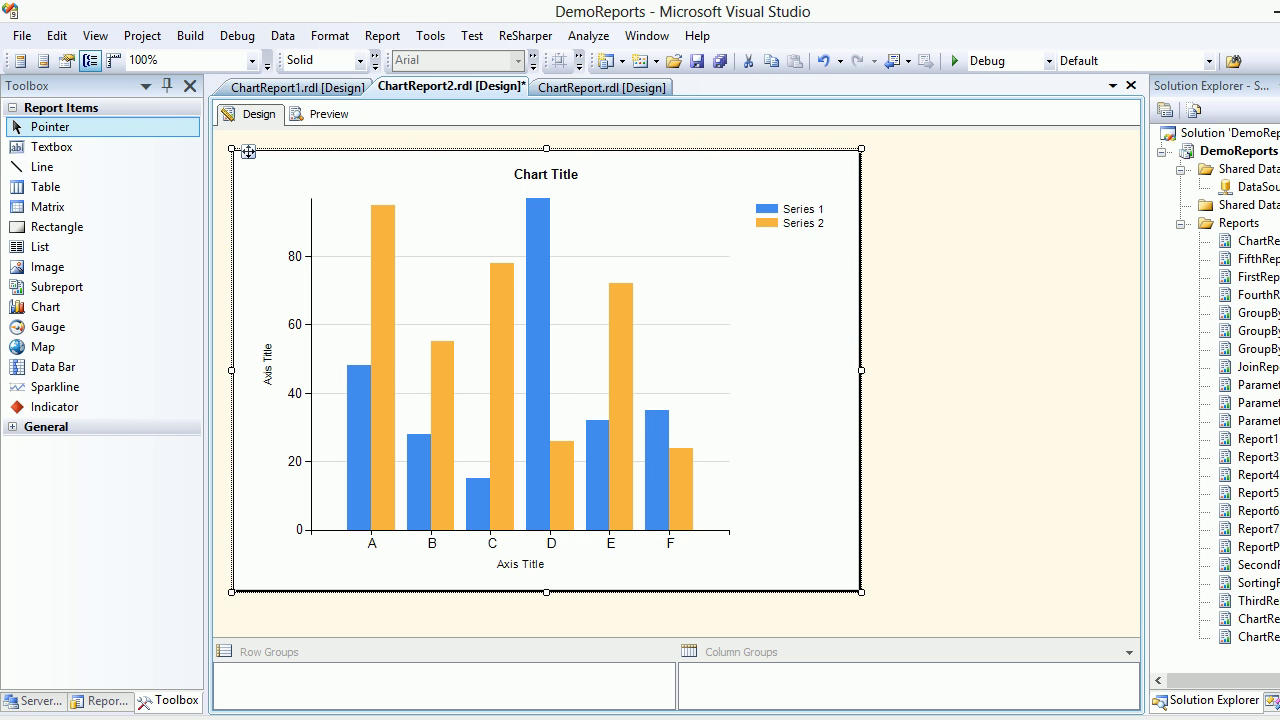
# - Preview the report with the unconfigured chart, and return to the design view
pyautogui.click(248, 151)
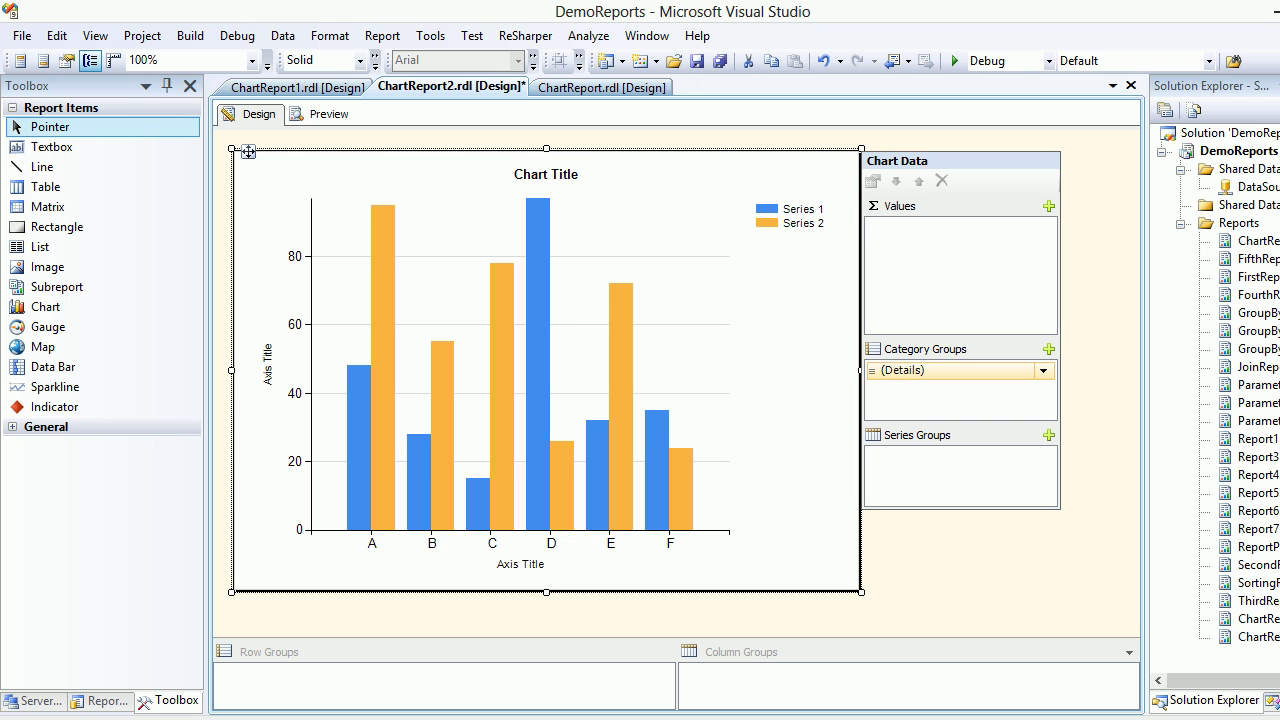
pyautogui.click(248, 151)
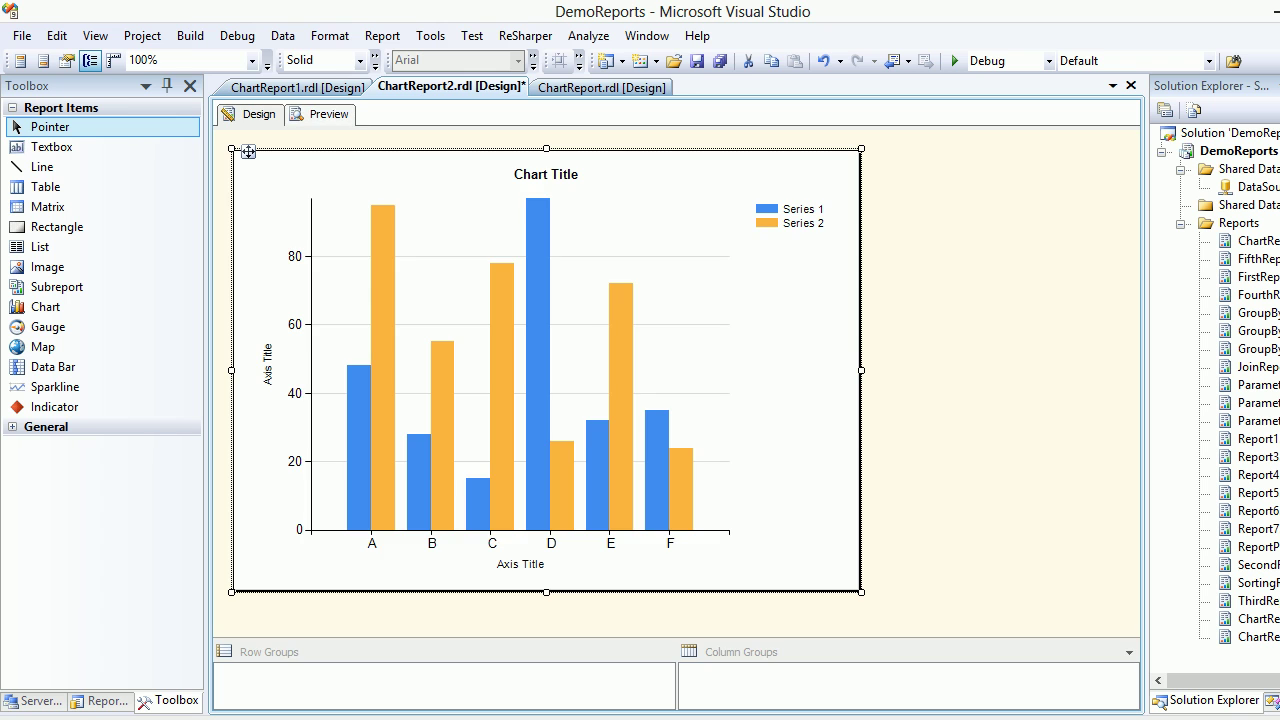
pyautogui.click(322, 114)
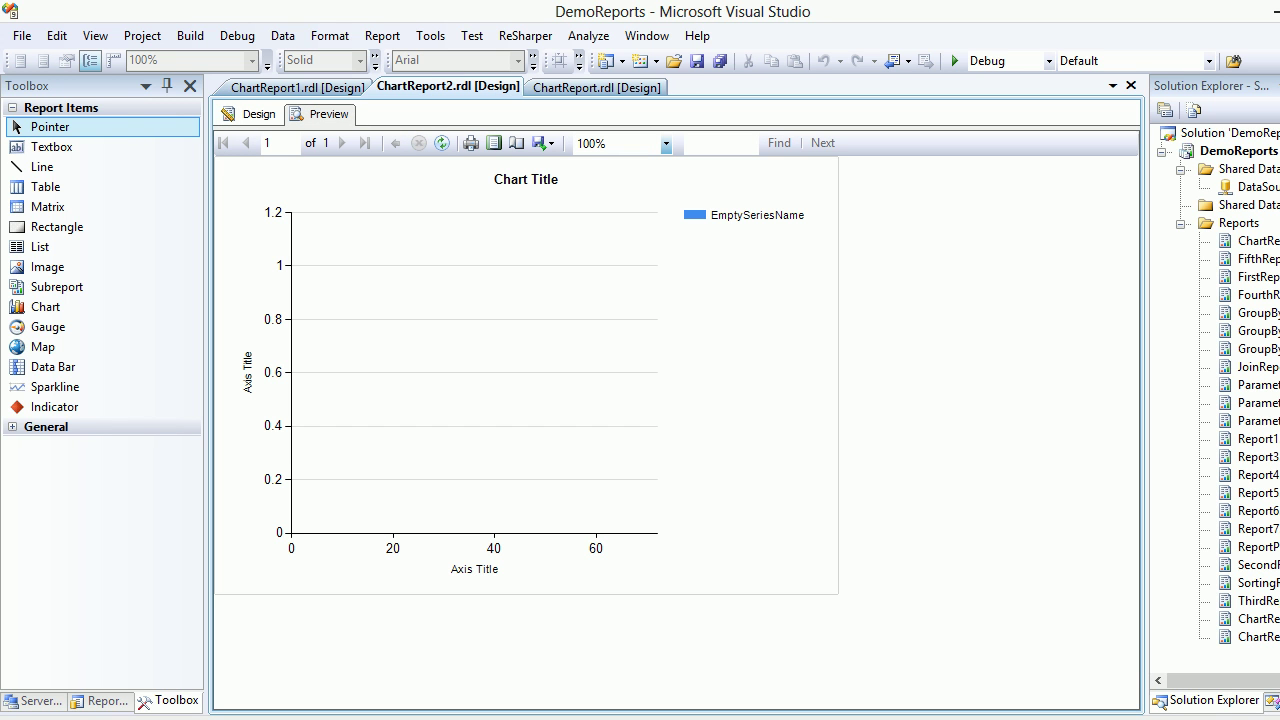
pyautogui.click(252, 114)
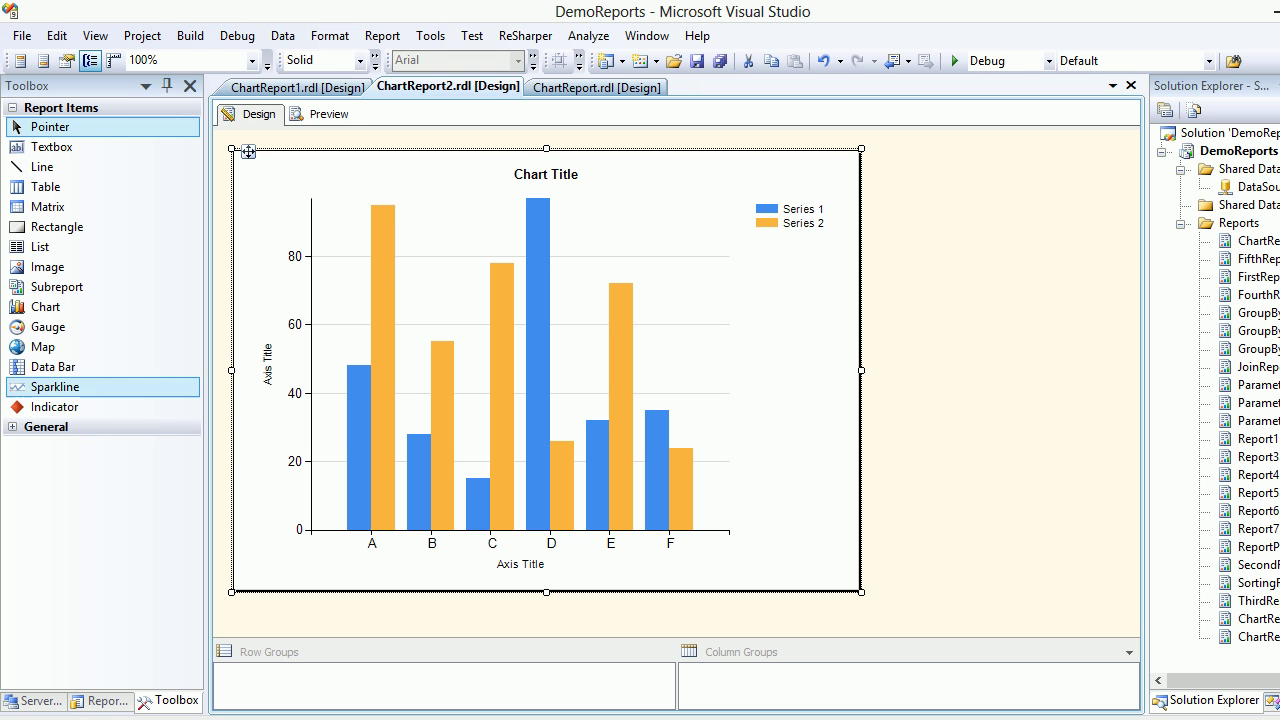
# - Show the fields of DataSet1 together with the chart's values, category groups and series groups
pyautogui.click(101, 701)
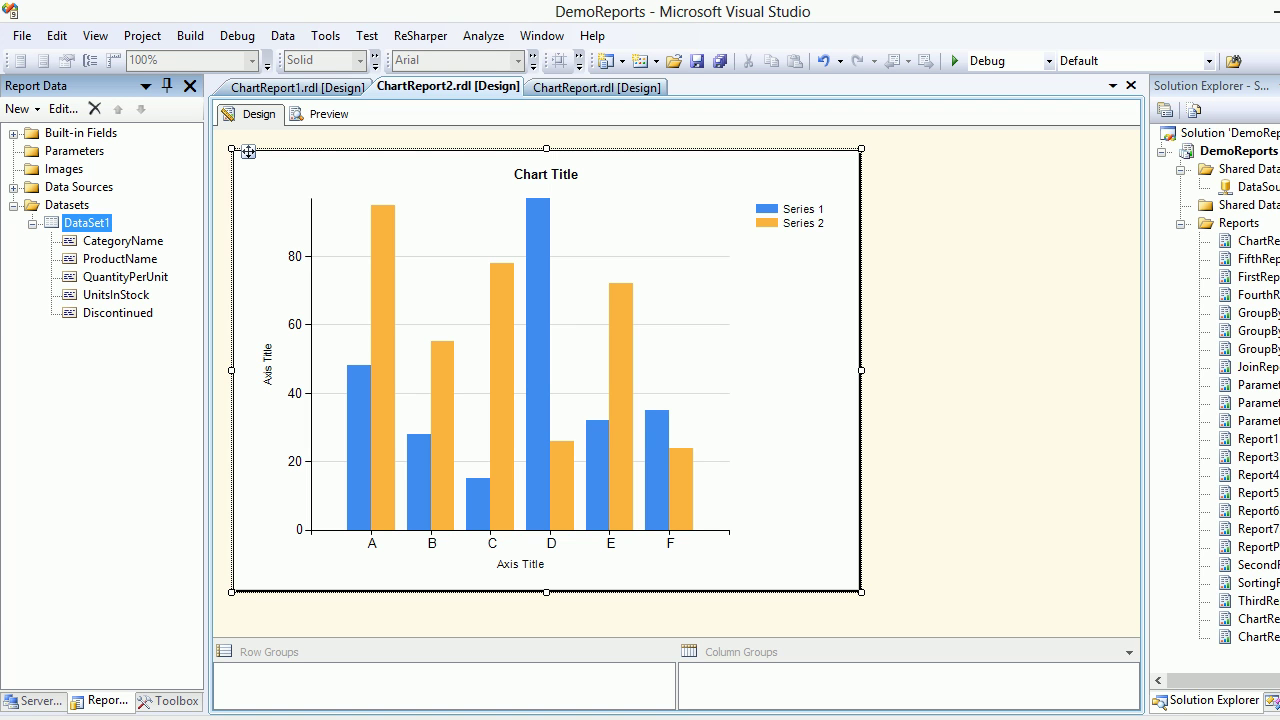
pyautogui.click(248, 151)
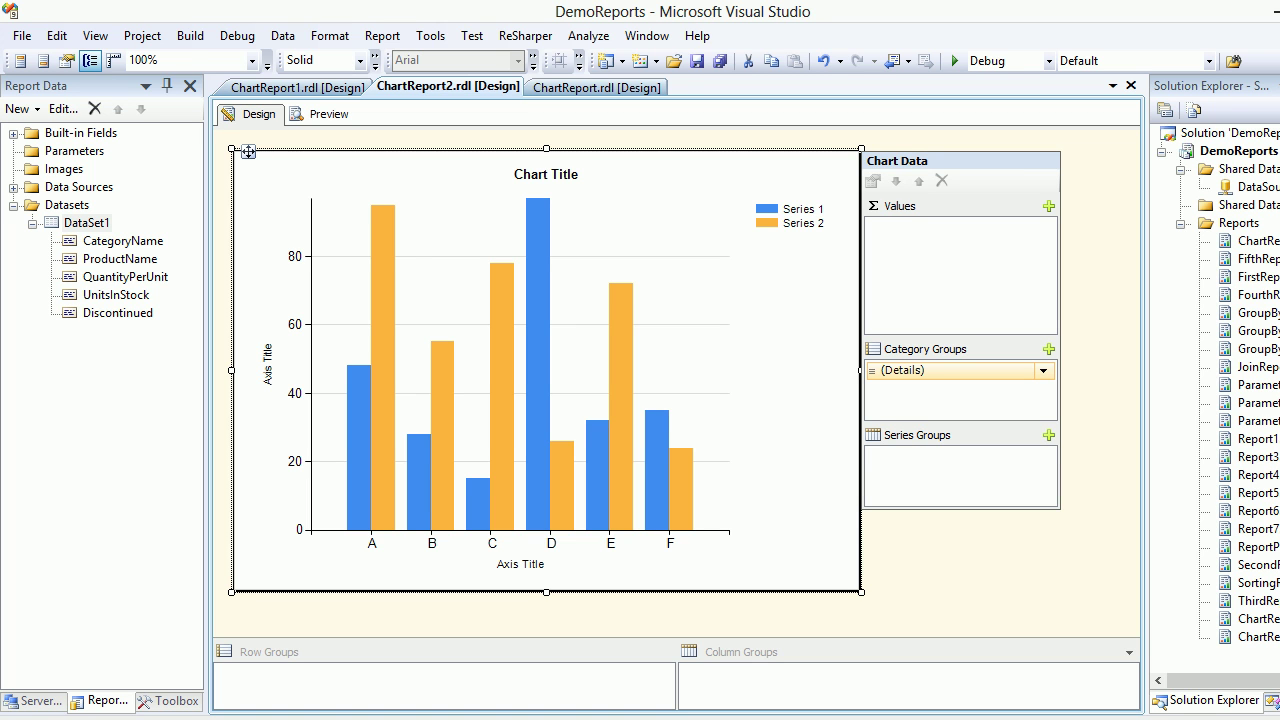
pyautogui.click(572, 310)
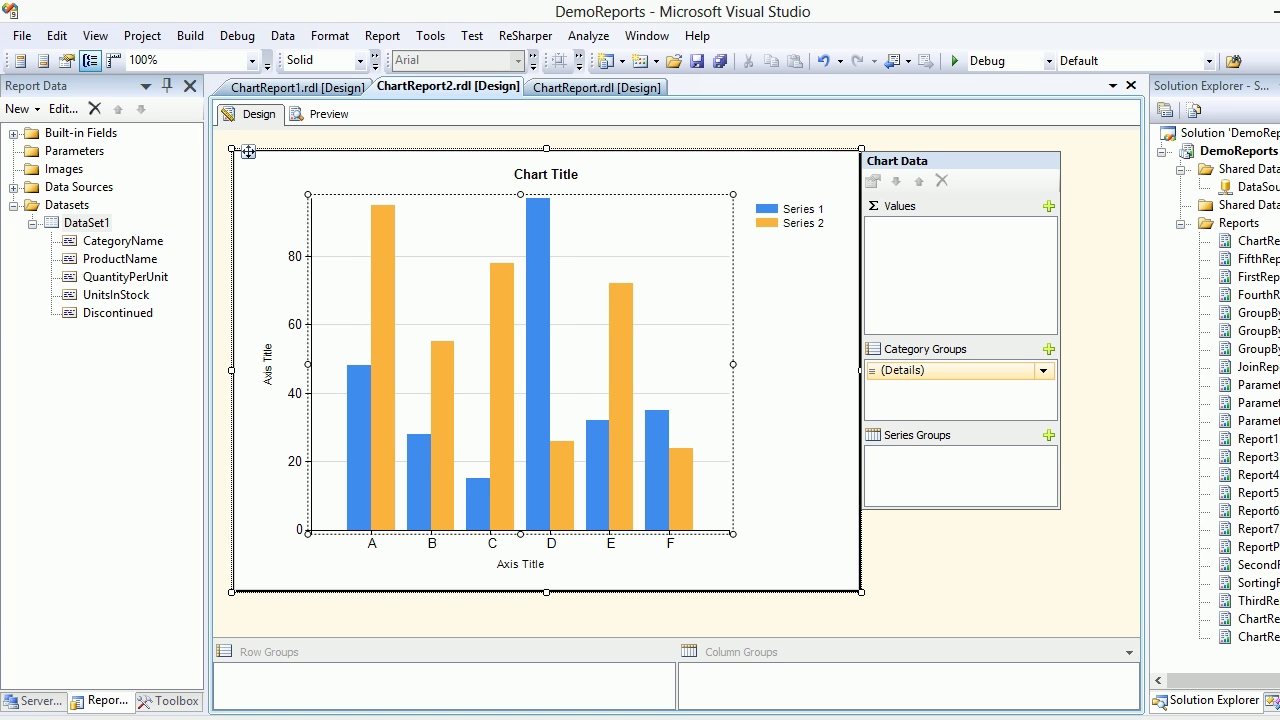
pyautogui.click(248, 151)
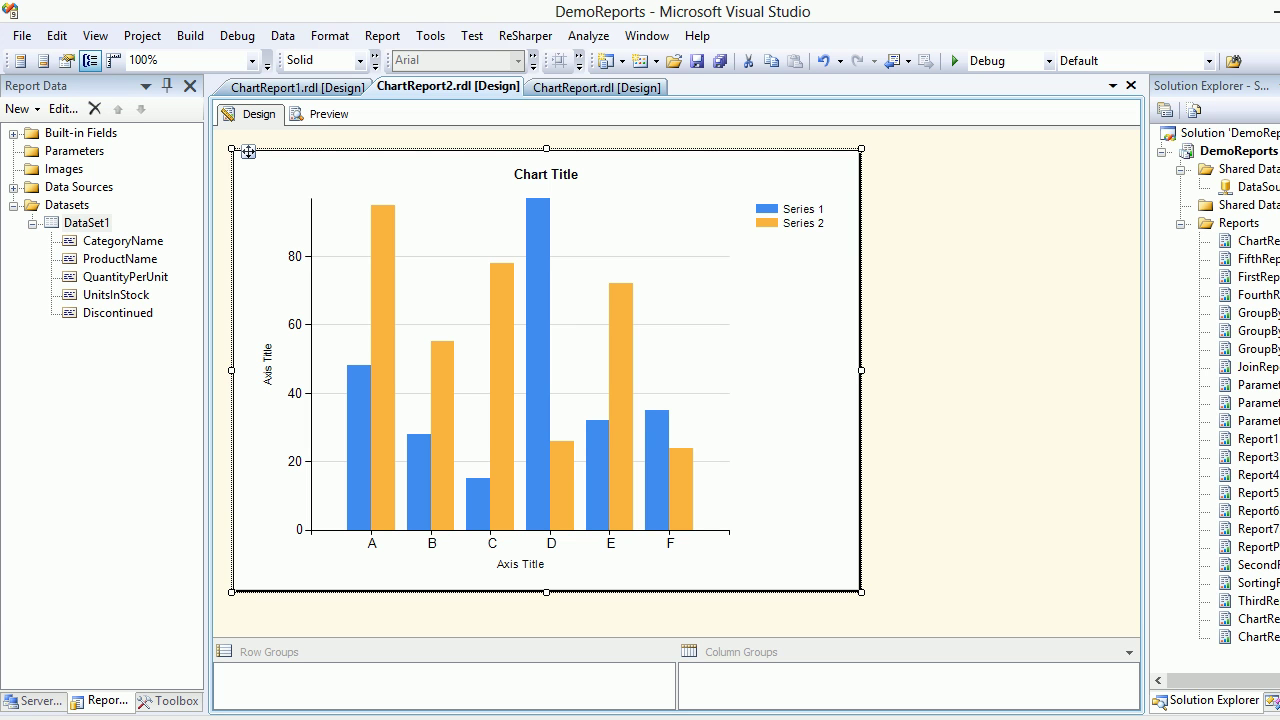
pyautogui.rightClick(834, 374)
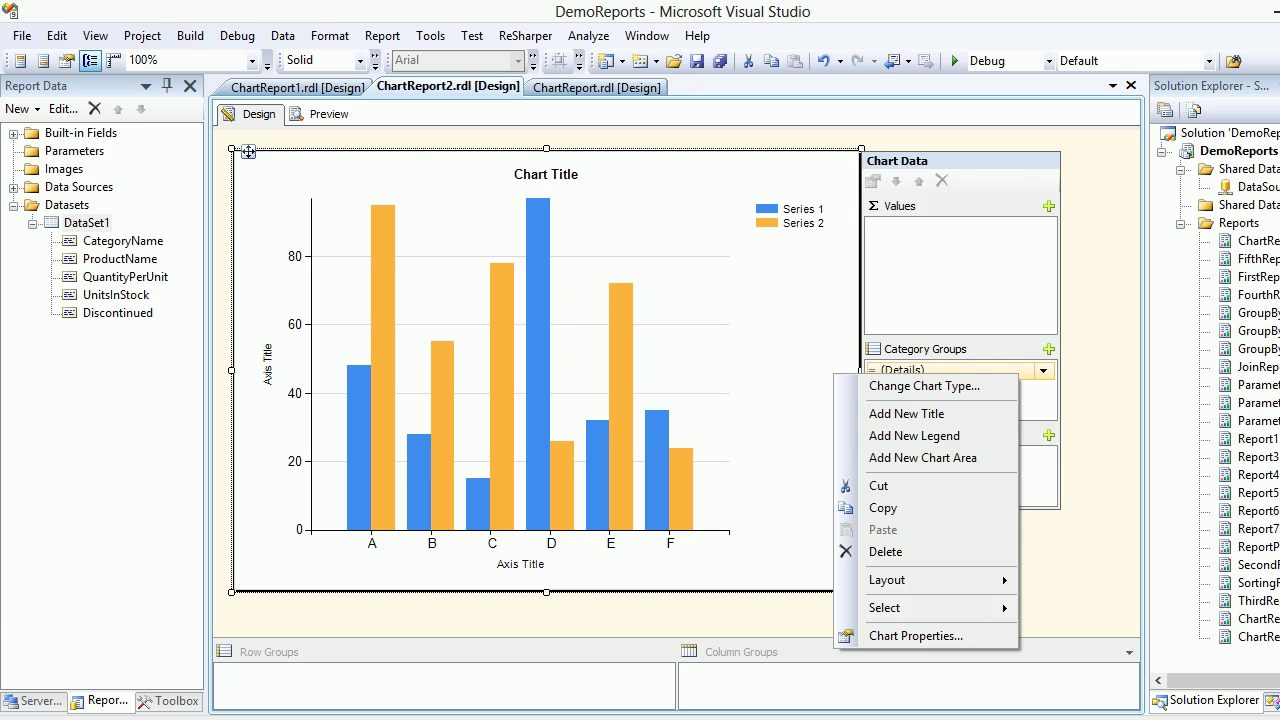
pyautogui.press('Escape')
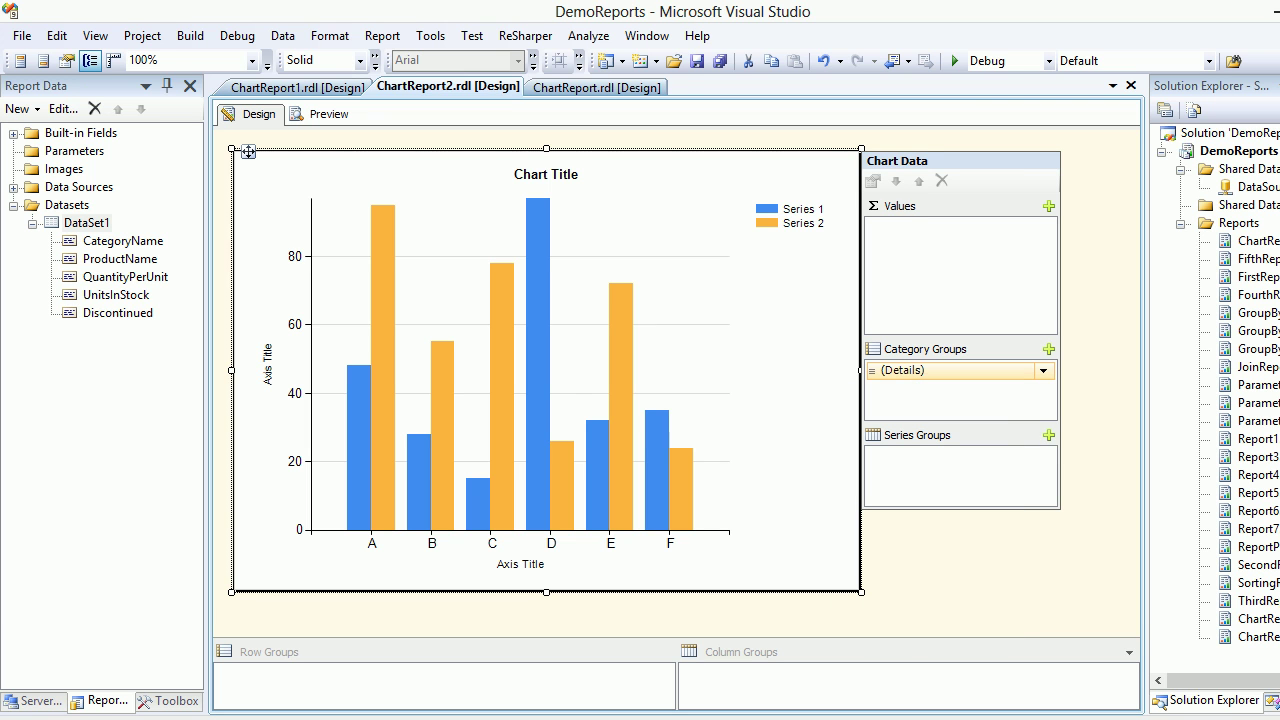
pyautogui.click(935, 371)
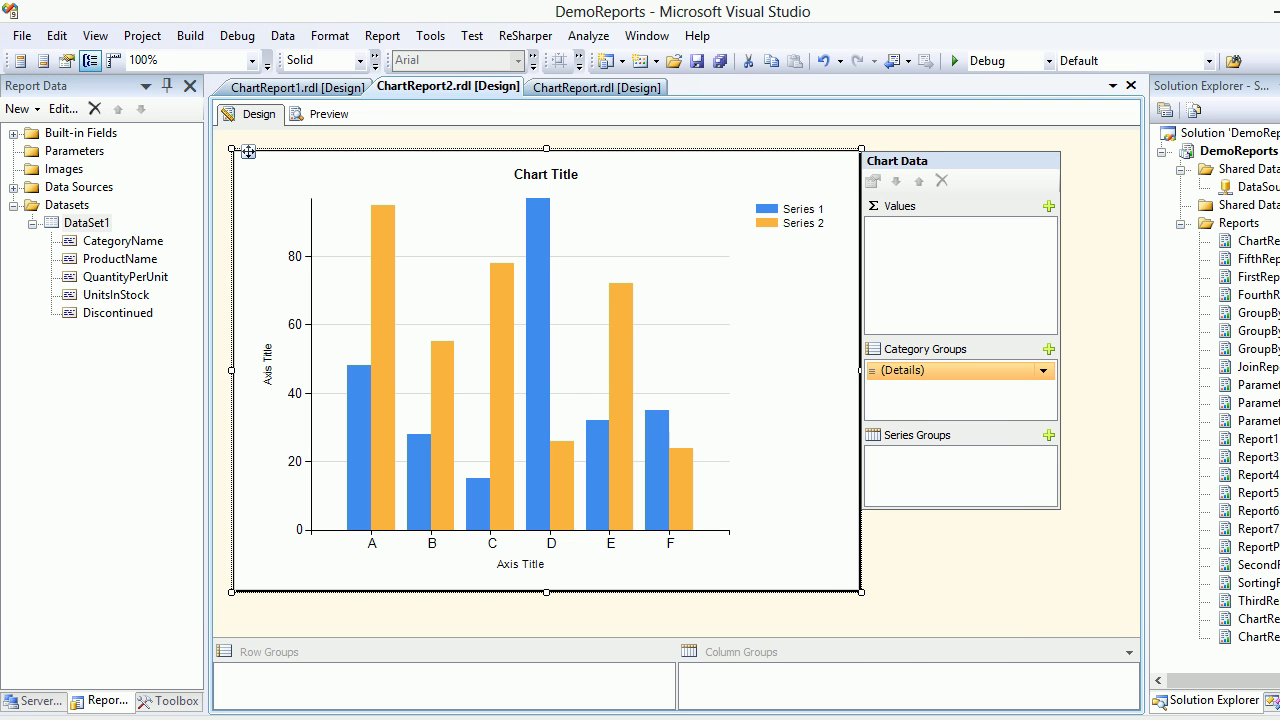
pyautogui.press('super+c')
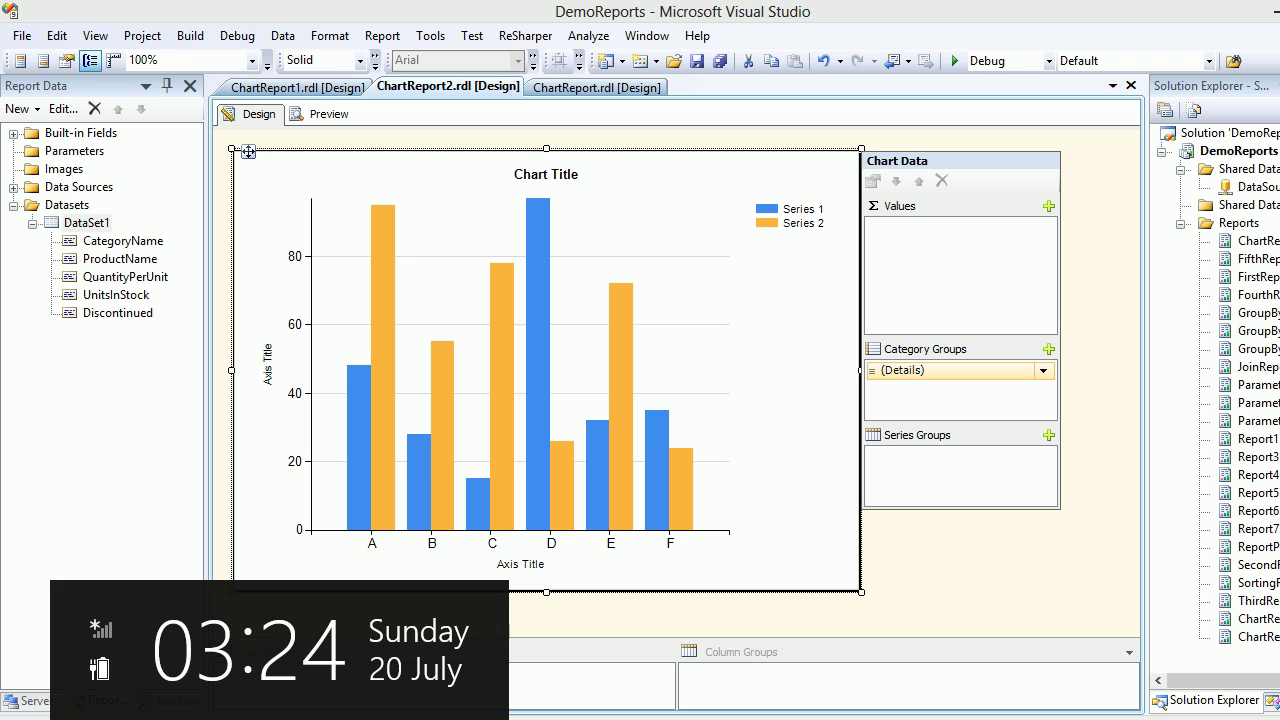
pyautogui.press('Escape')
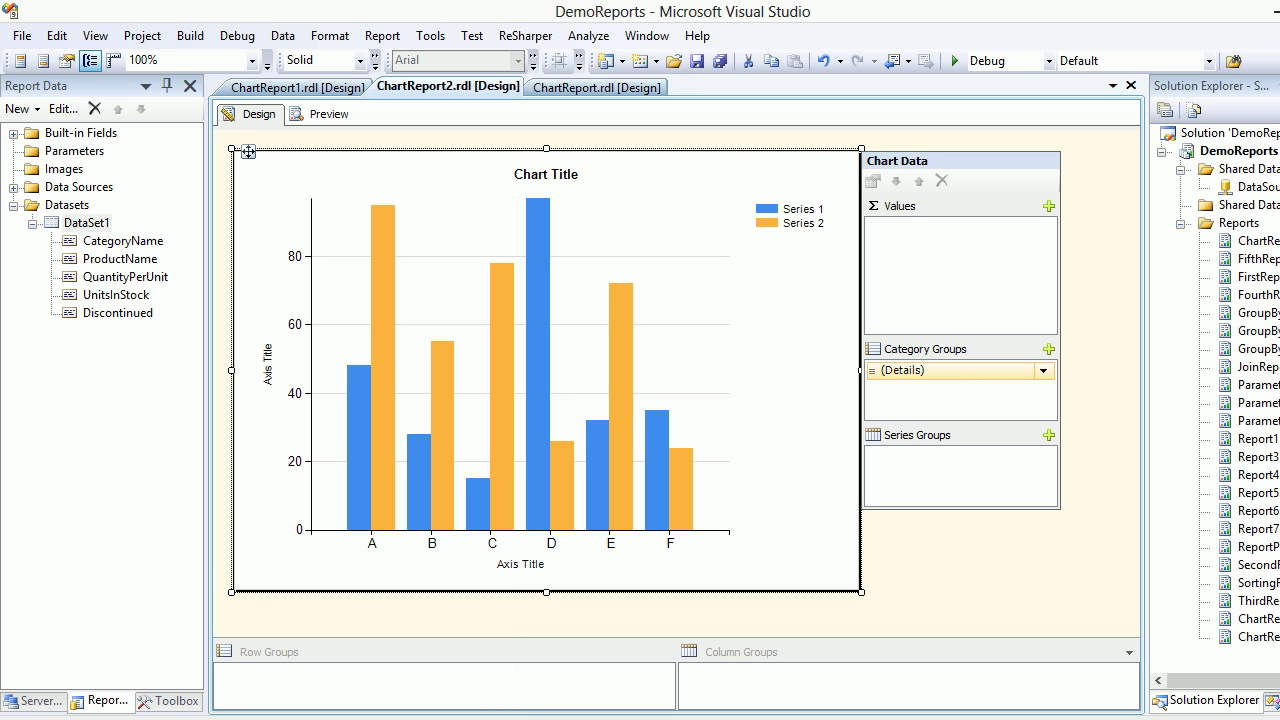
# - Assign the CategoryName field to the chart's category groups in place of the Details group
pyautogui.click(123, 241)
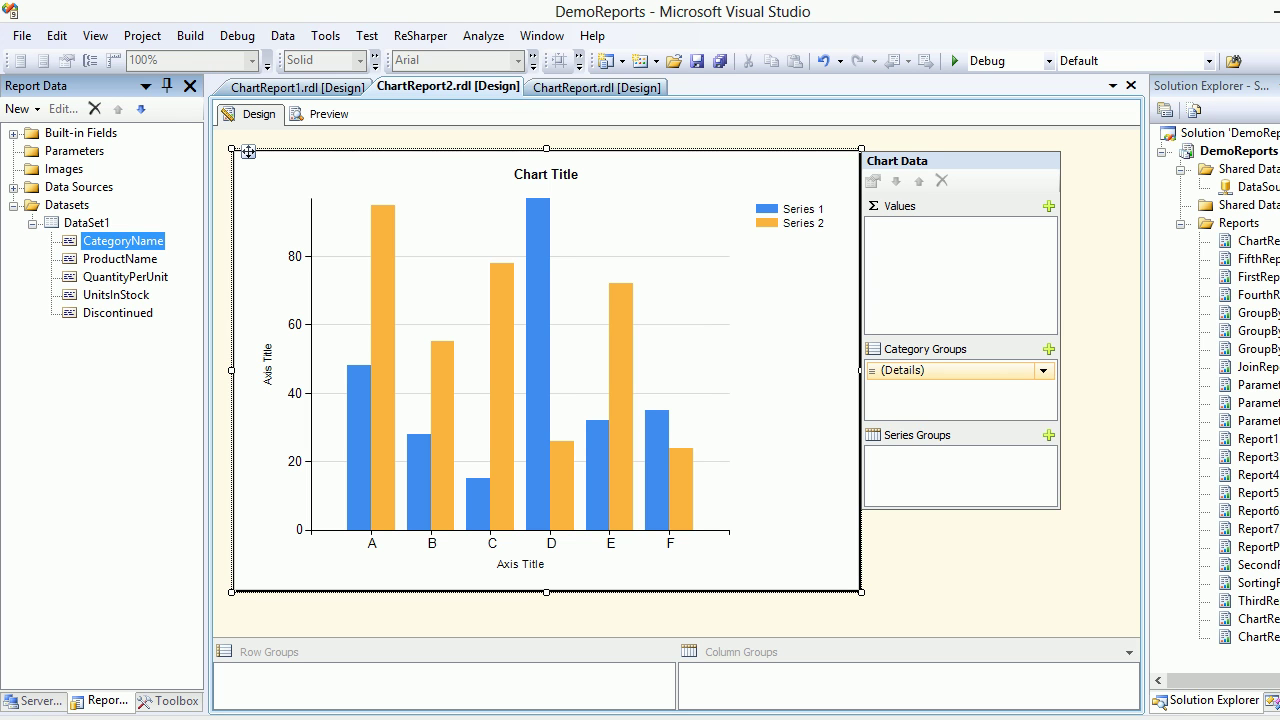
pyautogui.click(248, 151)
pyautogui.moveTo(123, 241); pyautogui.dragTo(955, 372)
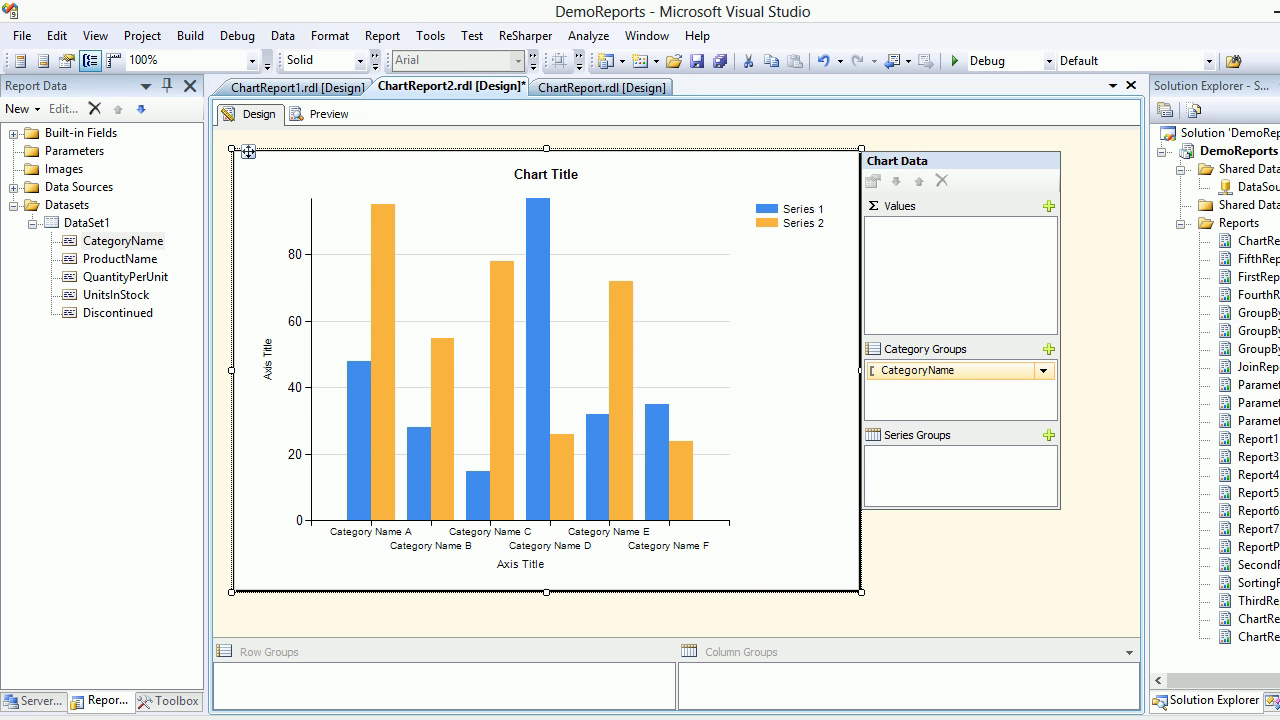
# - Delete the CategoryName category group from the chart and add the CategoryName field as its category group again
pyautogui.click(955, 371)
pyautogui.rightClick(956, 372)
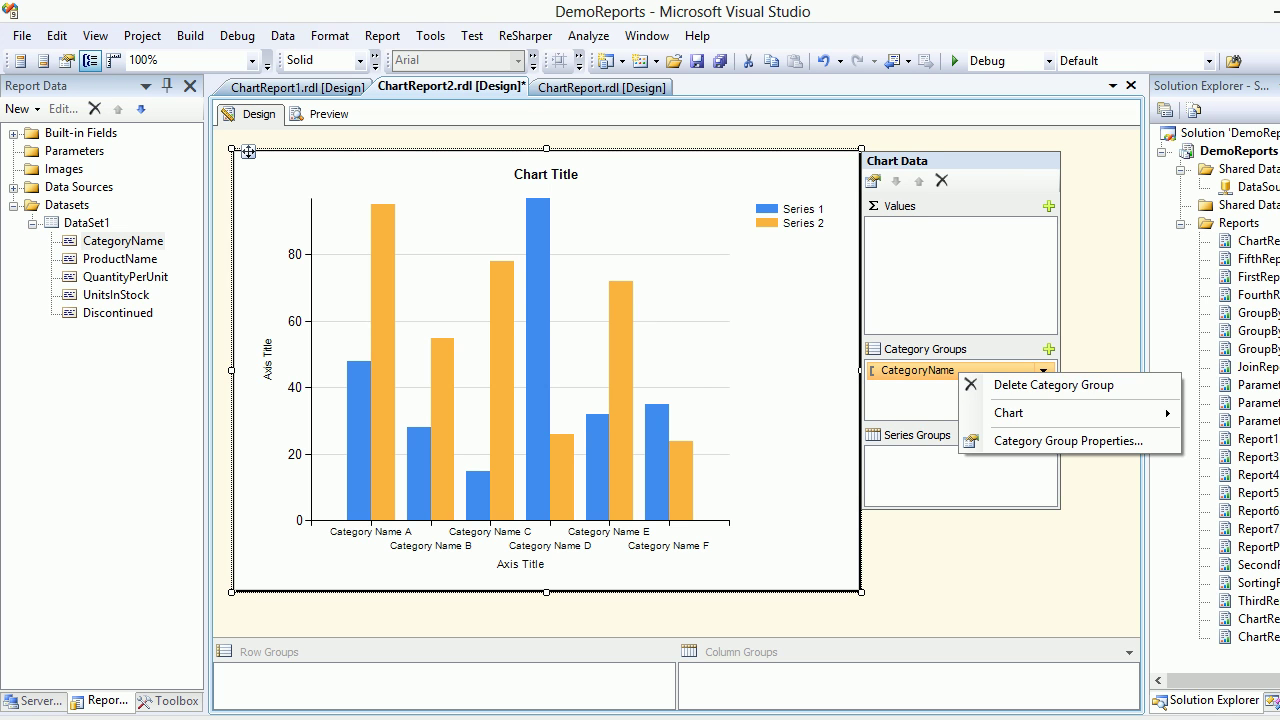
pyautogui.click(1054, 385)
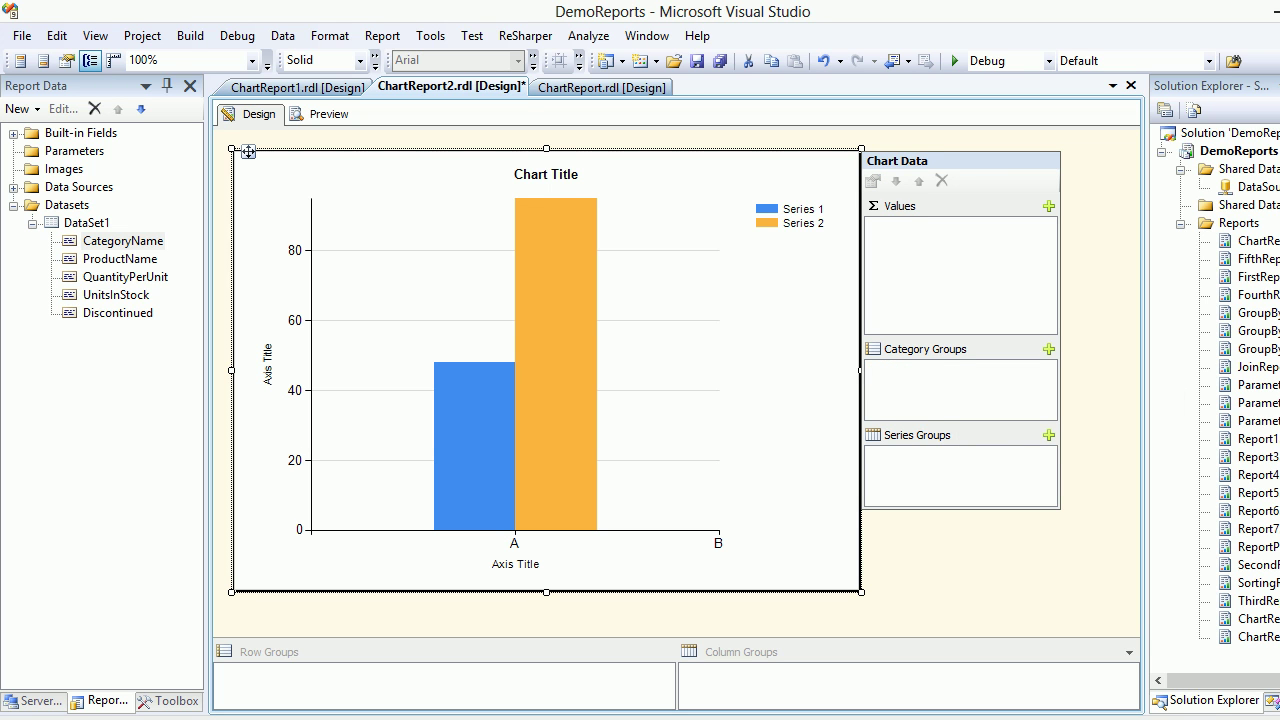
pyautogui.click(1048, 349)
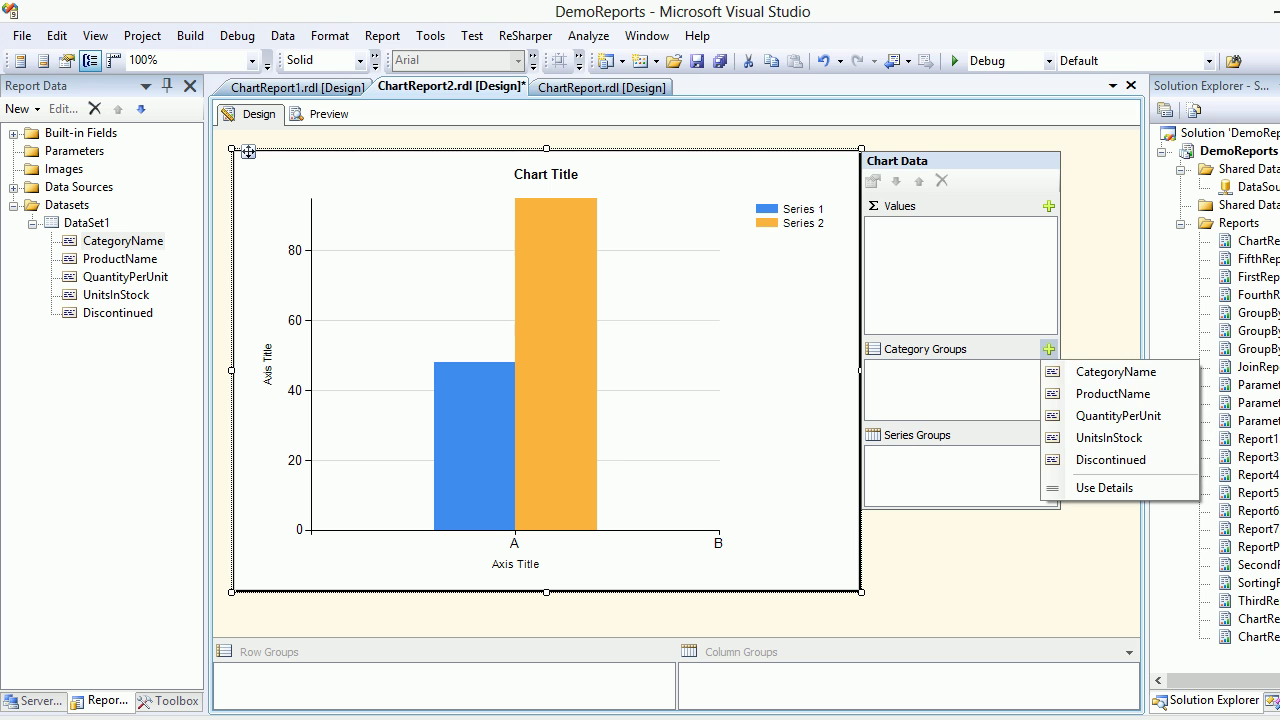
pyautogui.click(1112, 372)
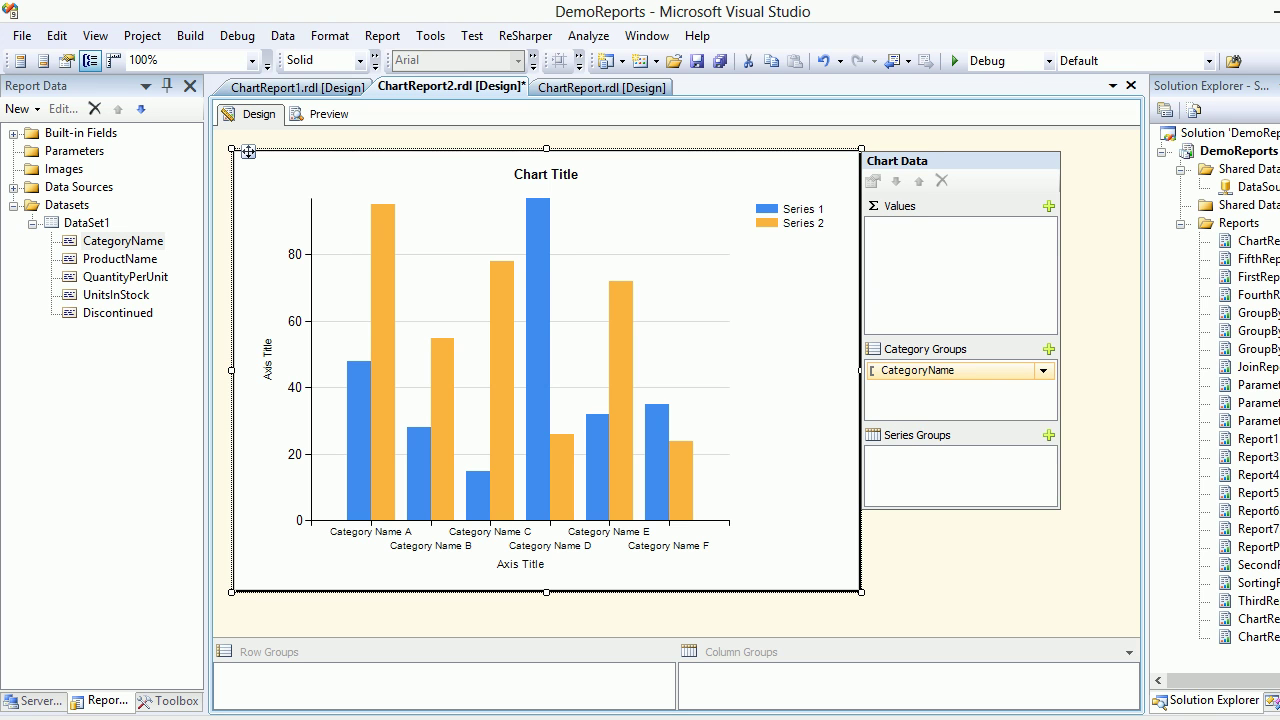
# - Add the UnitsInStock field to the chart's values, and preview the report before returning to the design view
pyautogui.click(1048, 206)
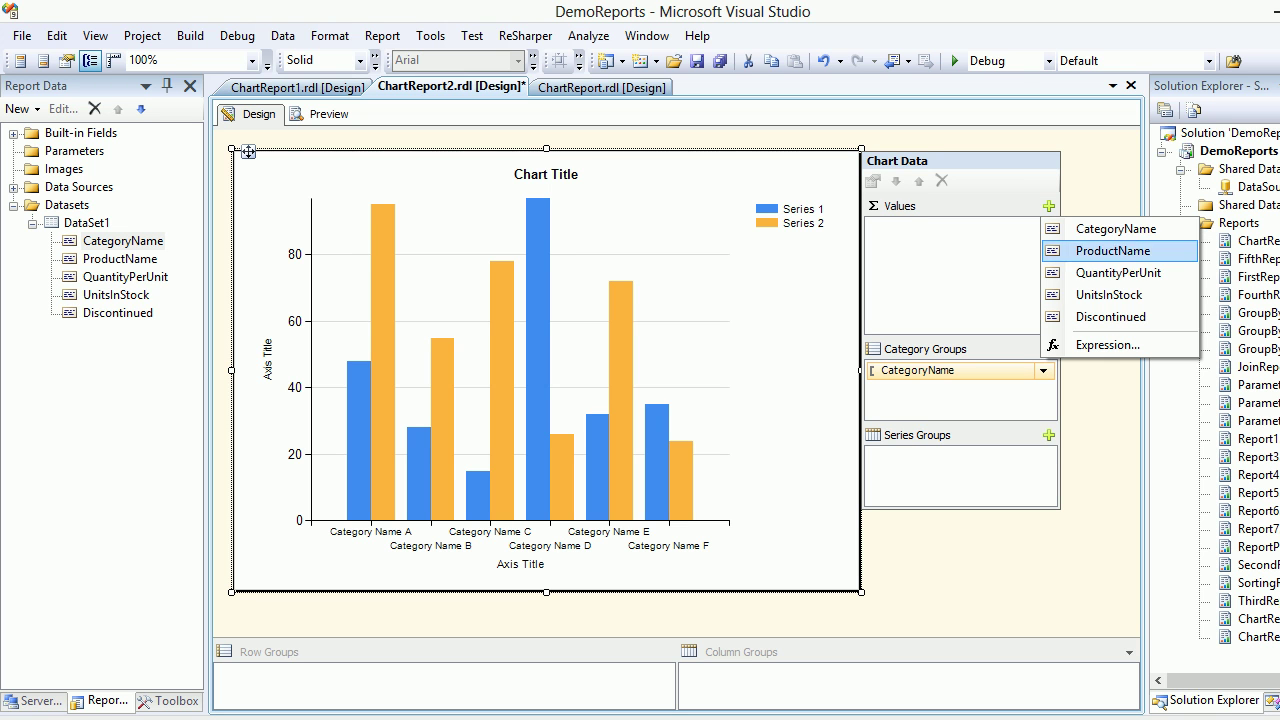
pyautogui.click(1110, 294)
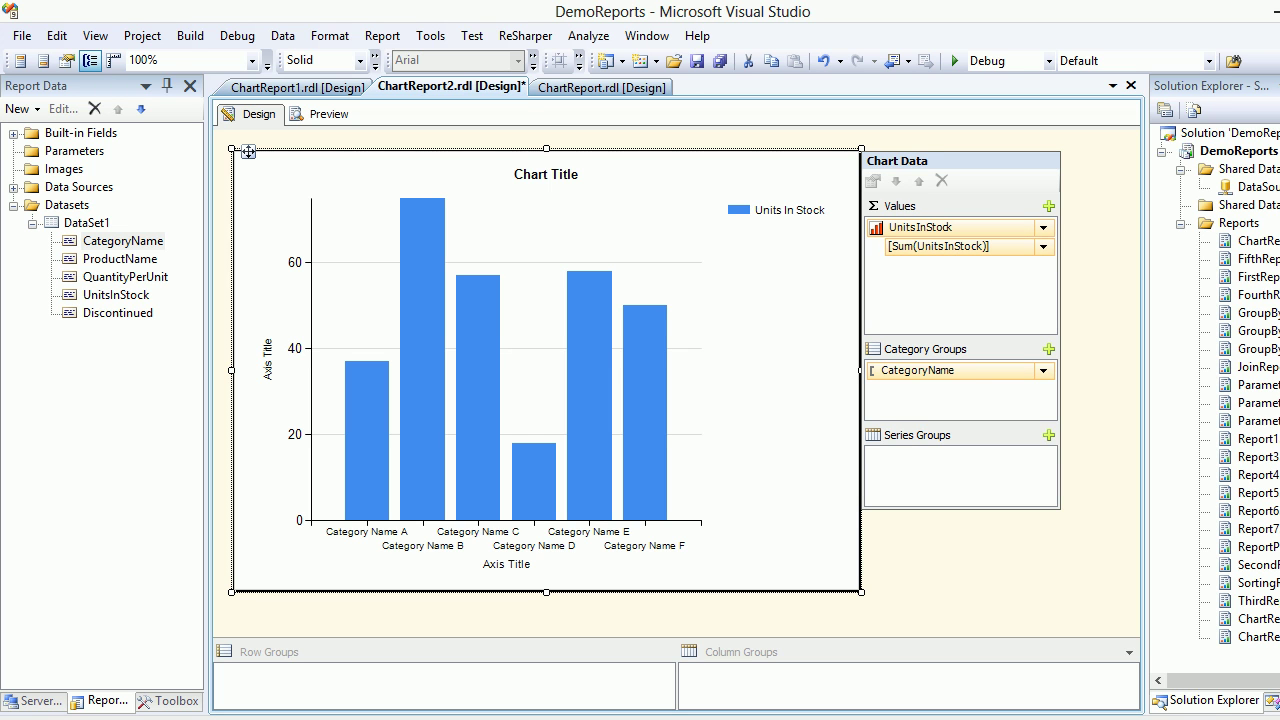
pyautogui.click(534, 320)
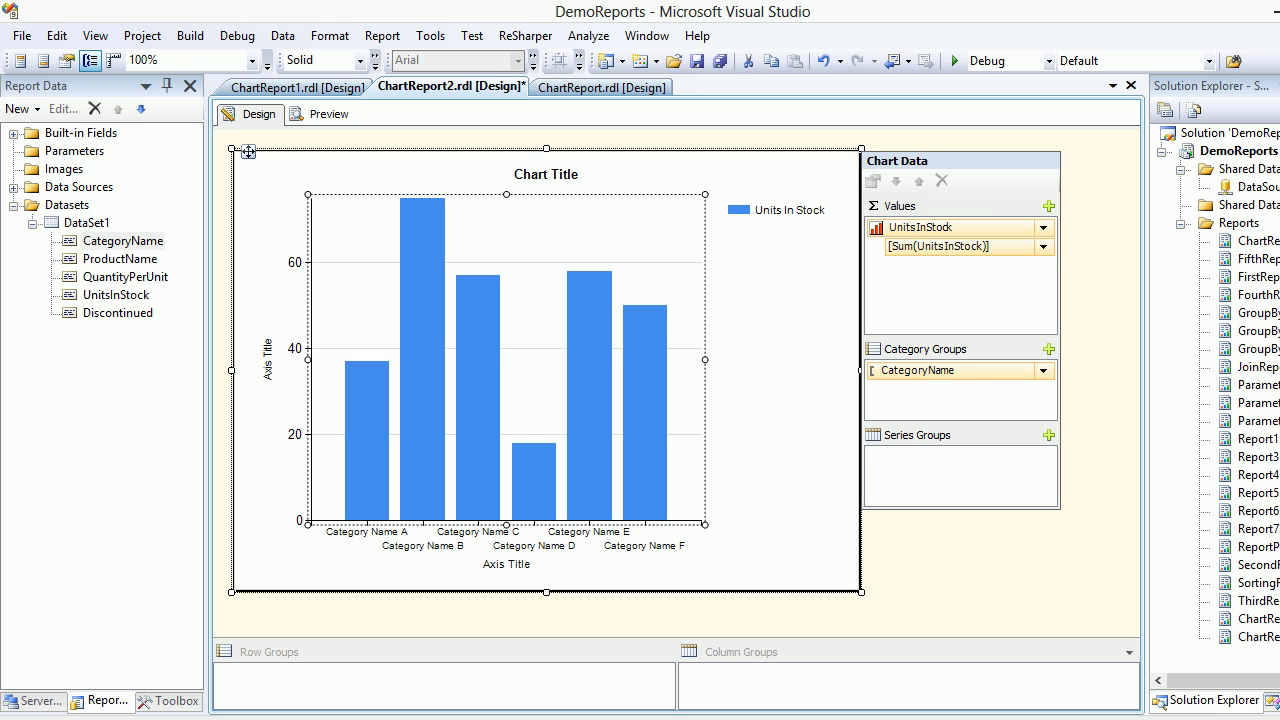
pyautogui.click(322, 114)
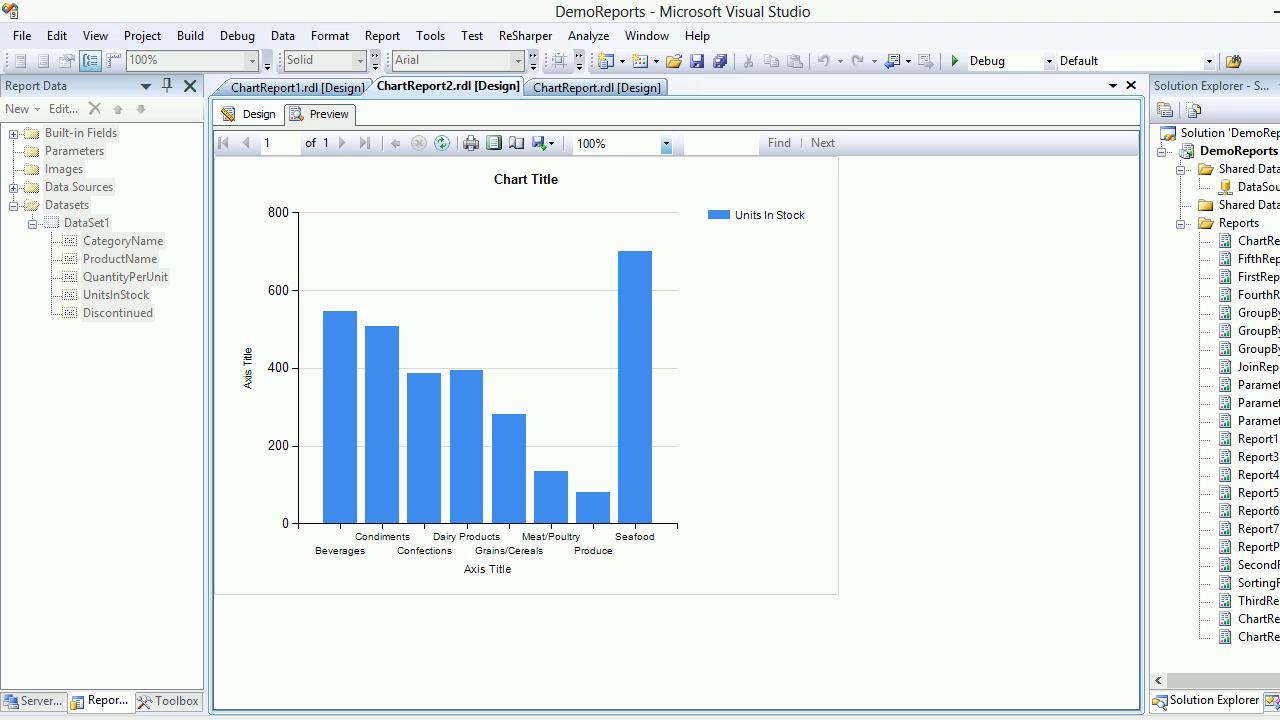
pyautogui.click(250, 114)
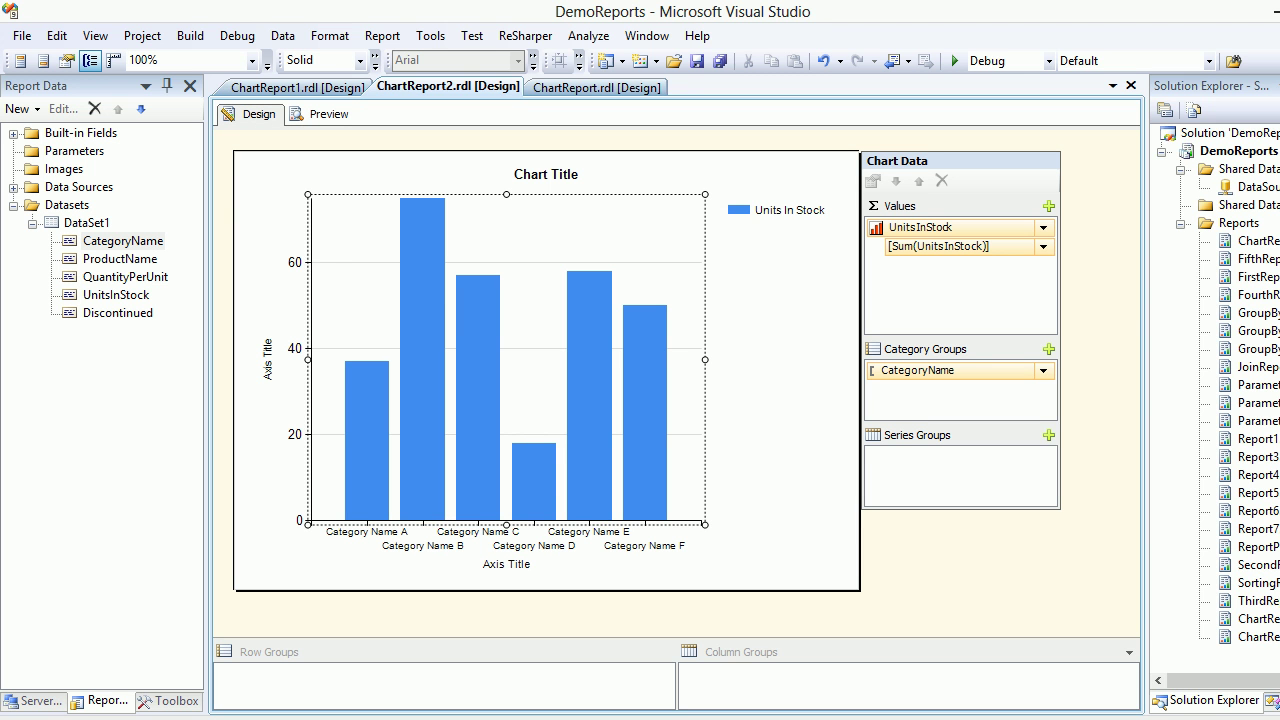
# - Widen the chart in the report body, and preview the report before returning to the design view
pyautogui.click(940, 247)
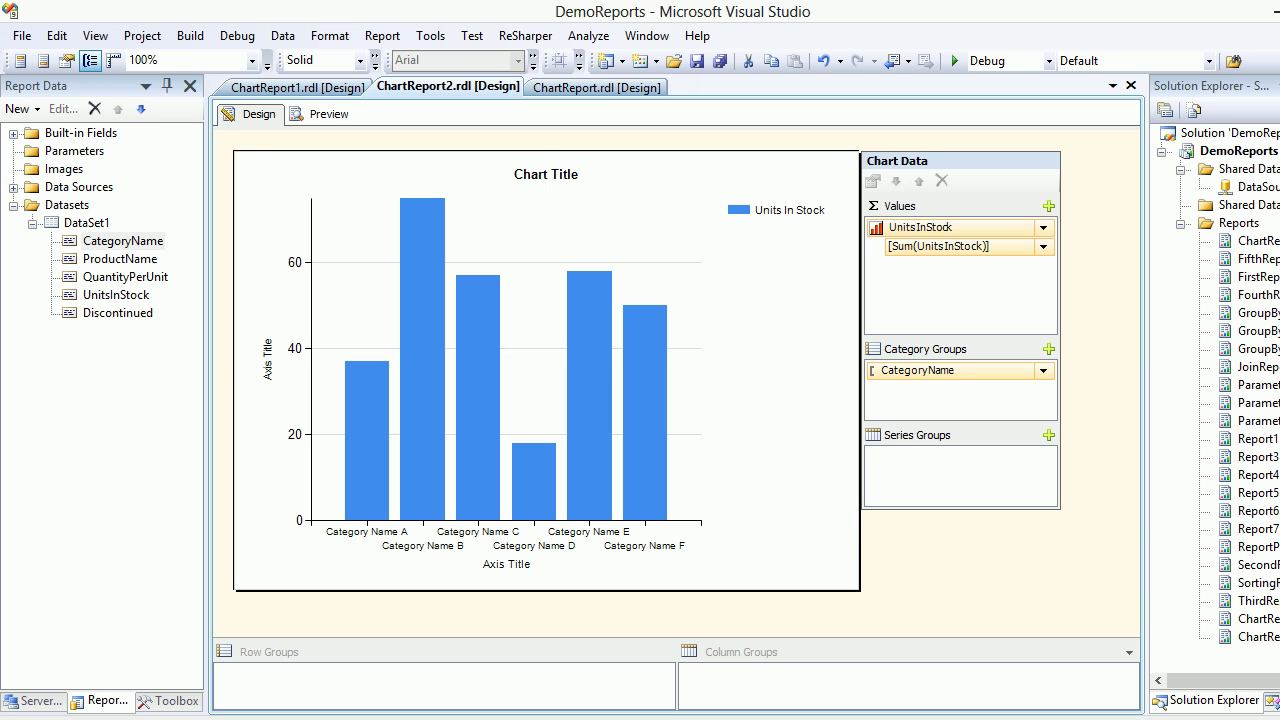
pyautogui.click(248, 152)
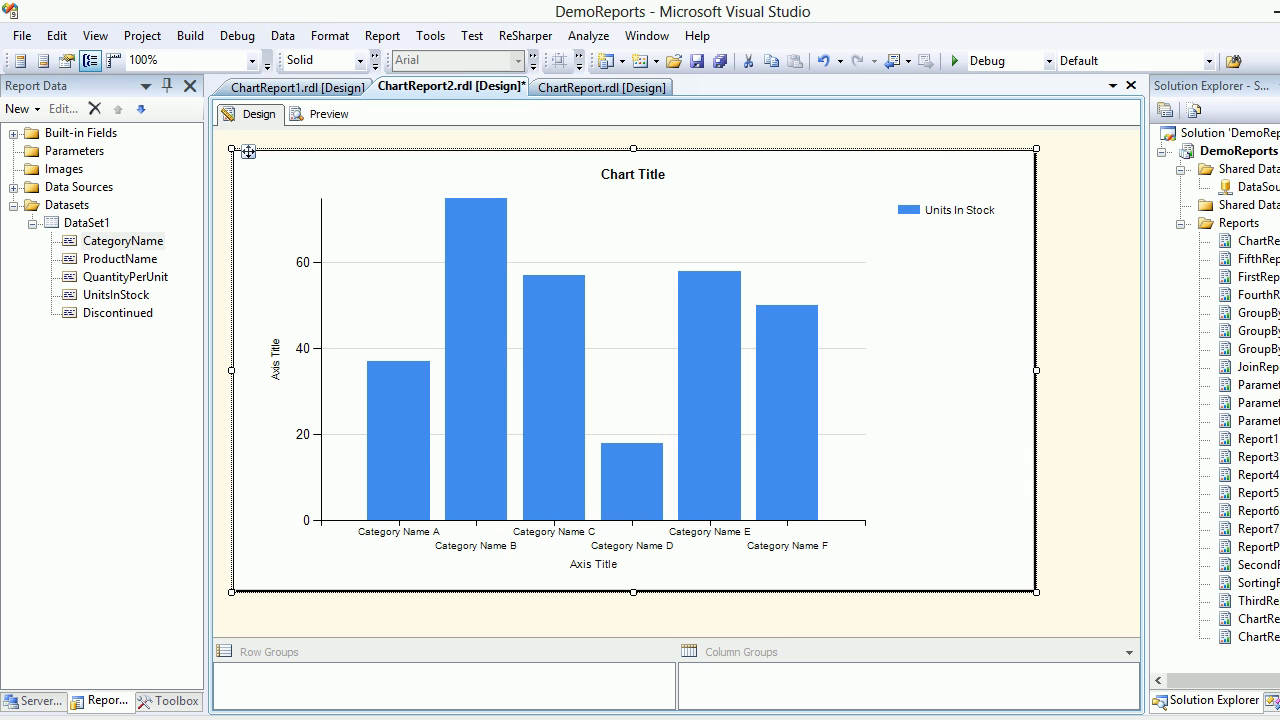
pyautogui.click(329, 114)
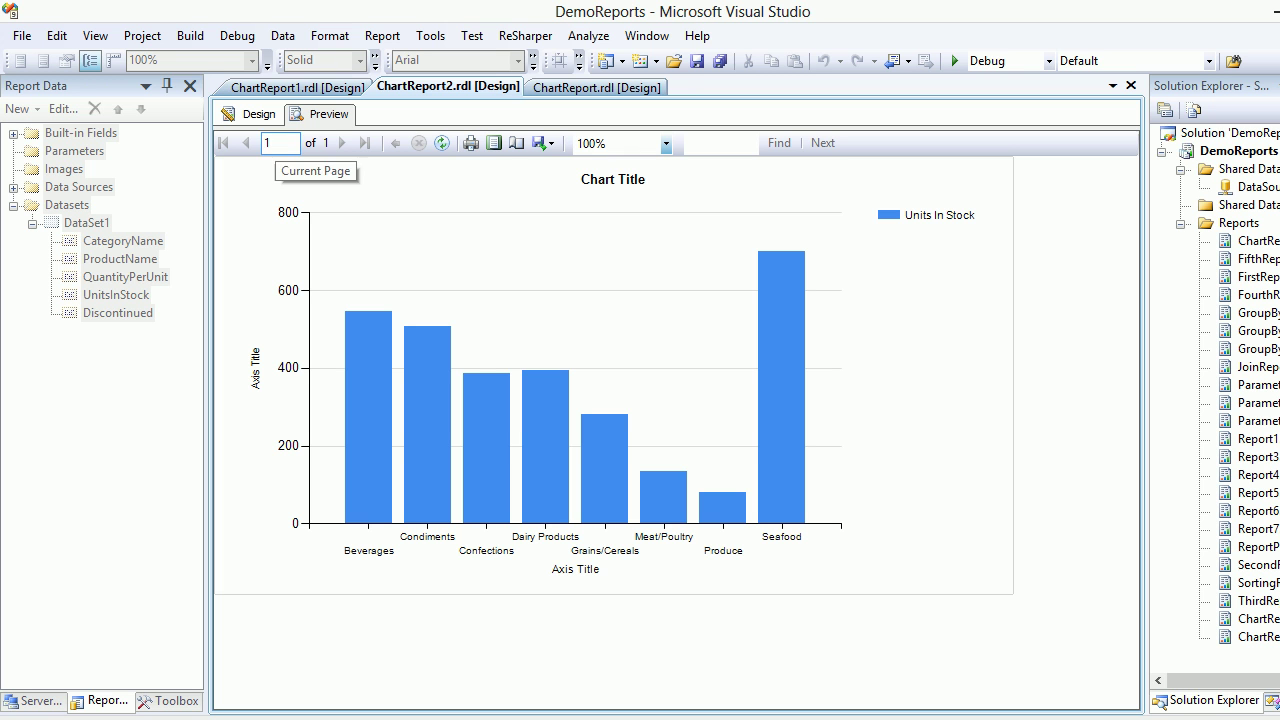
pyautogui.click(252, 114)
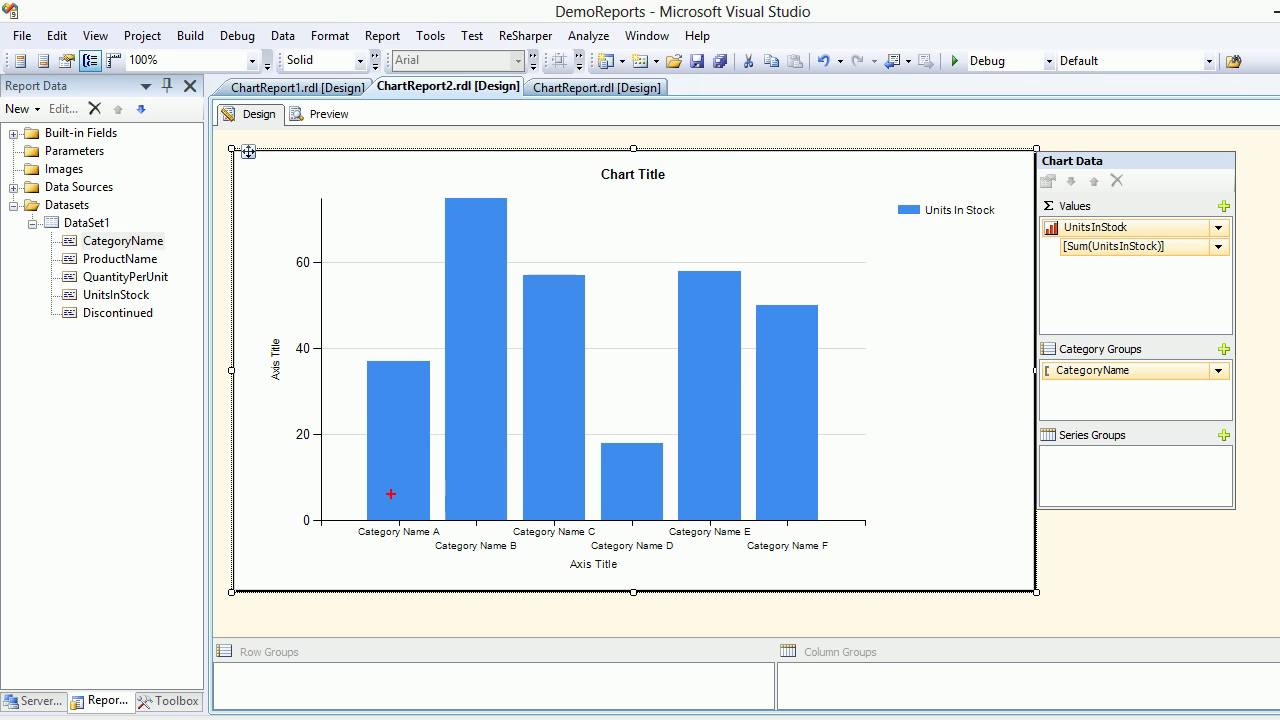
pyautogui.moveTo(346, 505)
pyautogui.mouseDown()
pyautogui.moveTo(705, 482)
pyautogui.moveTo(894, 498)
pyautogui.moveTo(818, 592)
pyautogui.moveTo(418, 567)
pyautogui.moveTo(318, 545)
pyautogui.moveTo(358, 481)
pyautogui.moveTo(362, 509)
pyautogui.mouseUp()
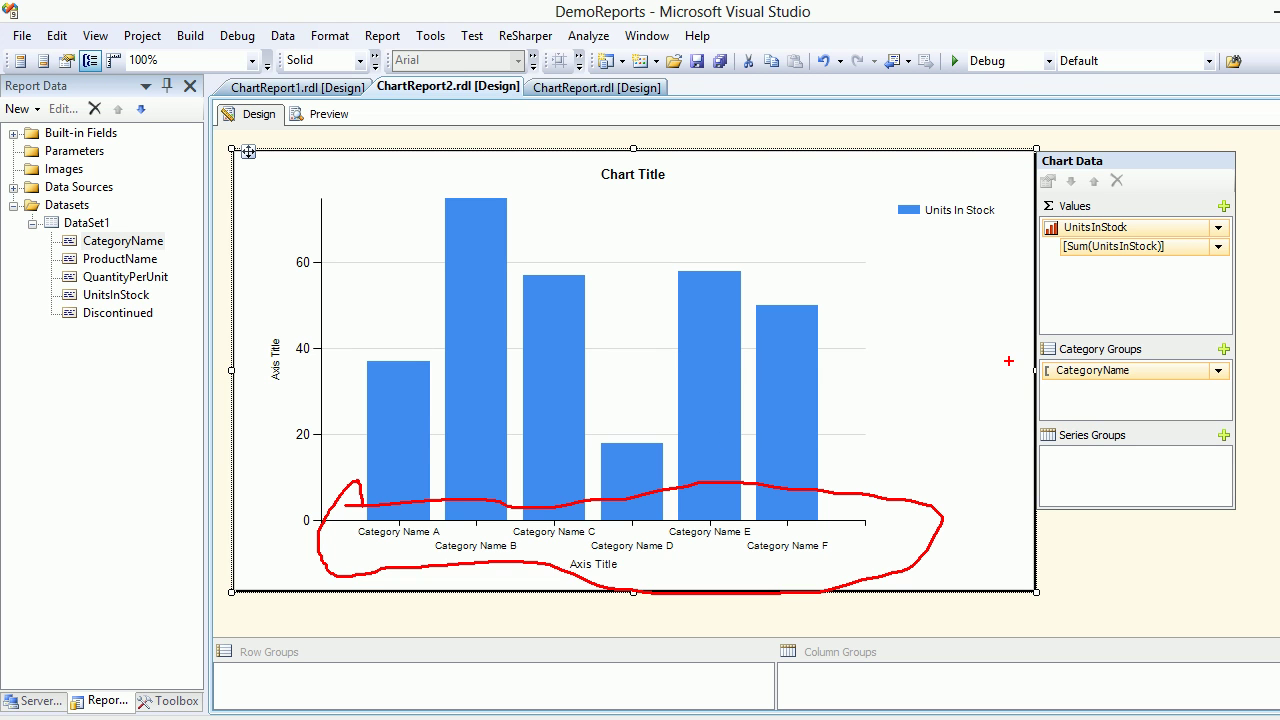
pyautogui.moveTo(1008, 362)
pyautogui.mouseDown()
pyautogui.moveTo(1174, 320)
pyautogui.moveTo(1248, 396)
pyautogui.moveTo(1040, 401)
pyautogui.moveTo(1008, 360)
pyautogui.mouseUp()
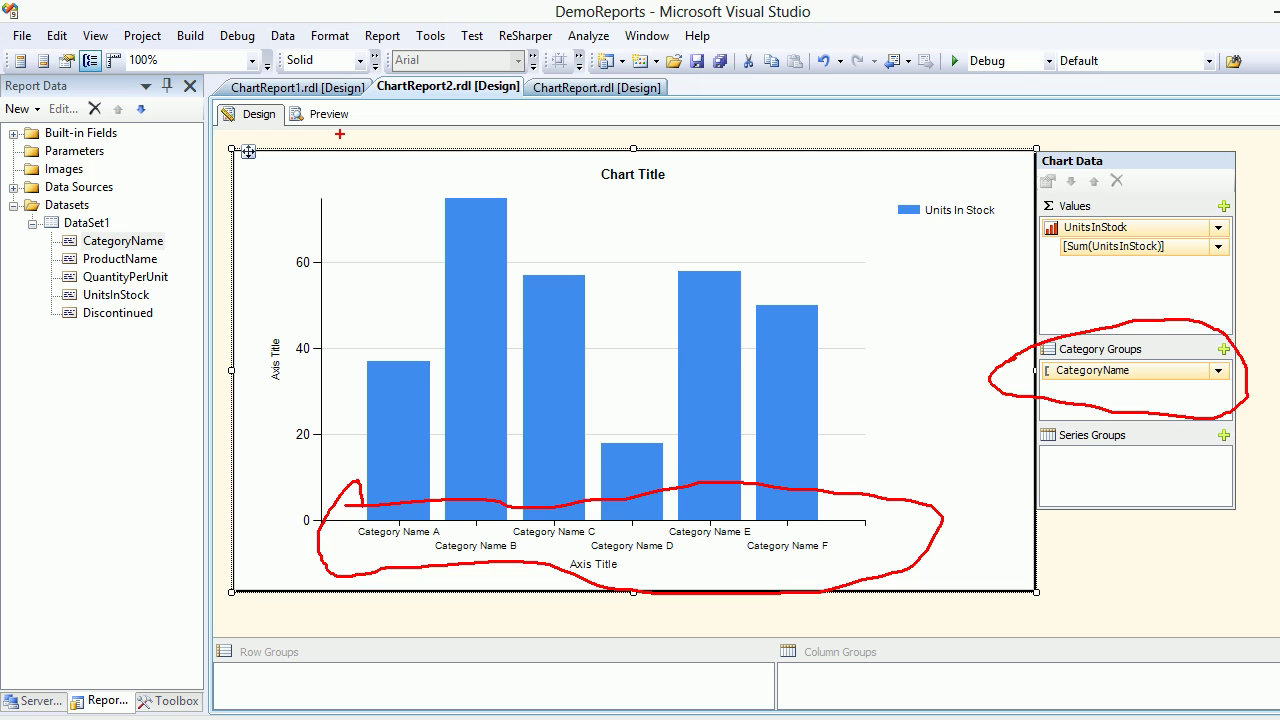
pyautogui.press('Escape')
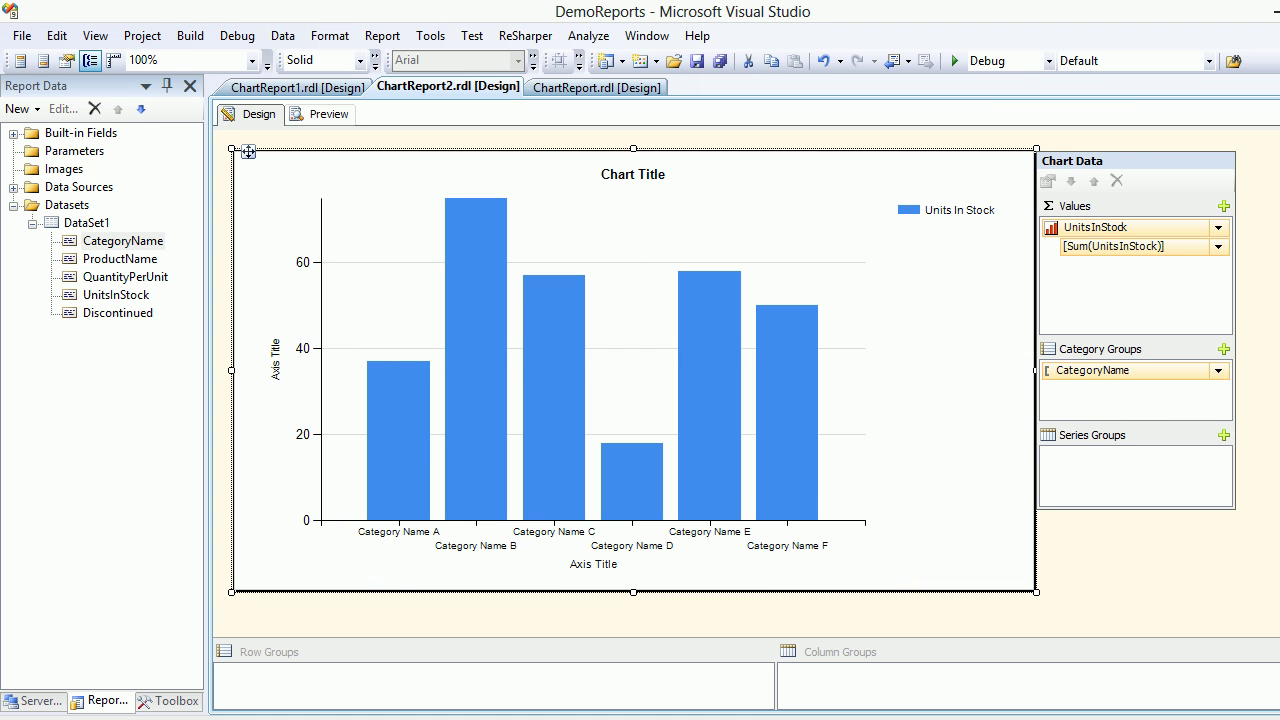
# - Preview the category names along the chart's horizontal axis, and return to the design view with the chart selected
pyautogui.click(320, 114)
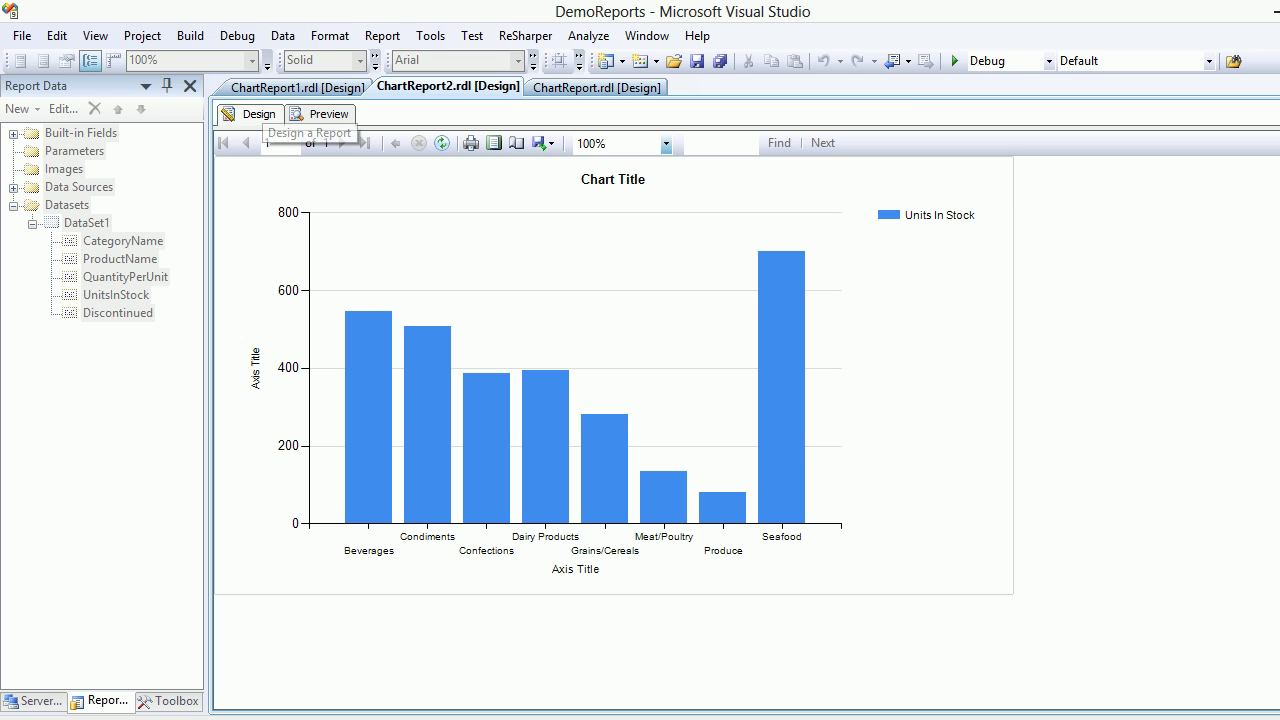
pyautogui.click(255, 114)
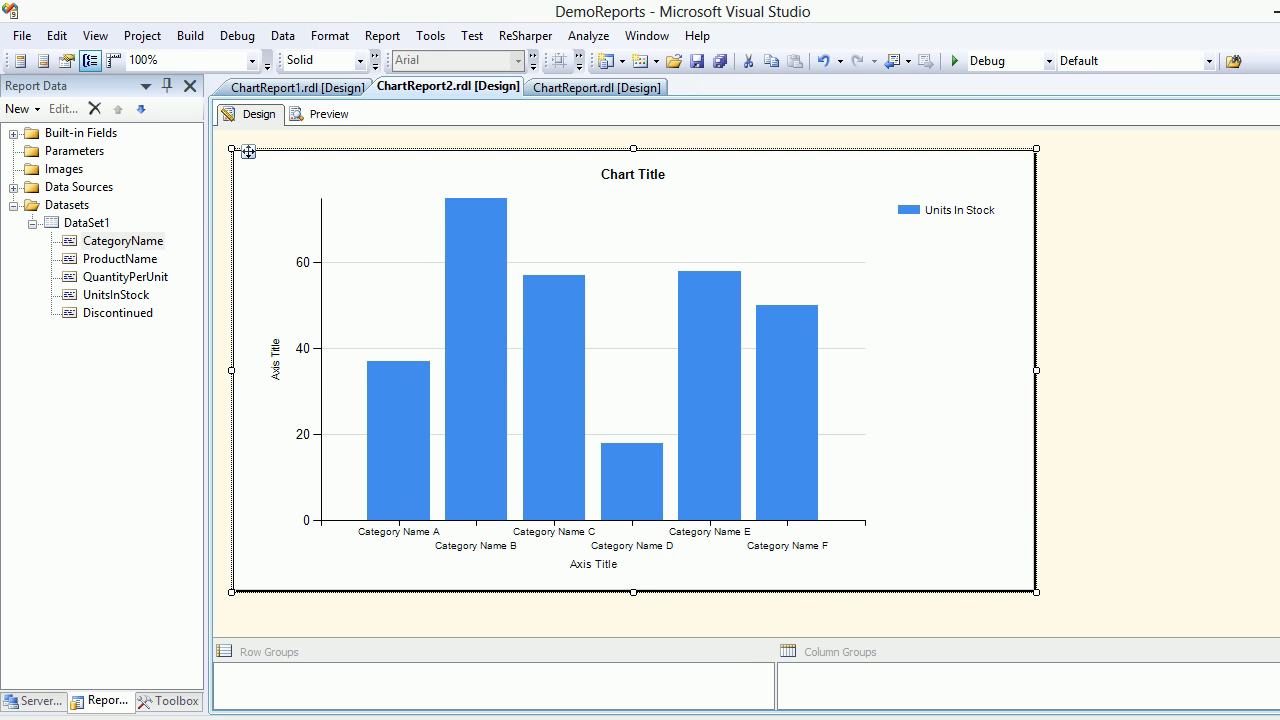
pyautogui.click(248, 151)
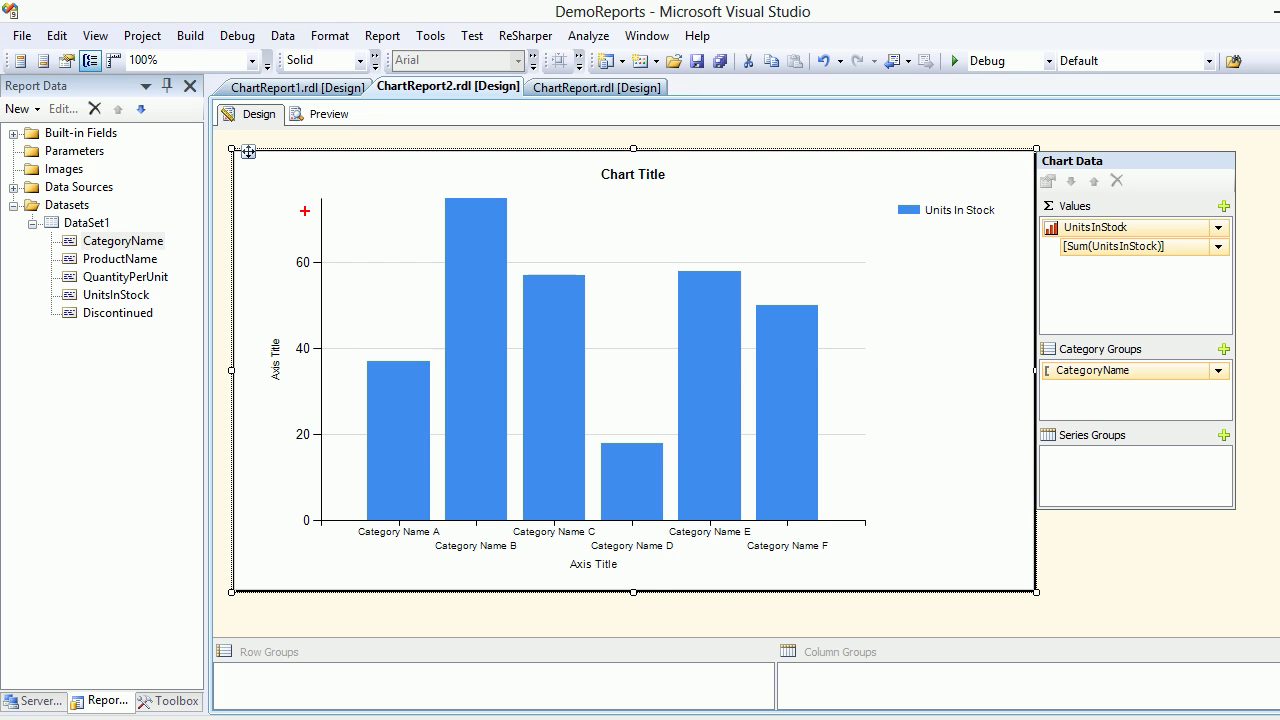
pyautogui.moveTo(268, 187)
pyautogui.mouseDown()
pyautogui.moveTo(360, 275)
pyautogui.moveTo(295, 558)
pyautogui.moveTo(300, 598)
pyautogui.moveTo(228, 447)
pyautogui.moveTo(233, 245)
pyautogui.moveTo(283, 168)
pyautogui.mouseUp()
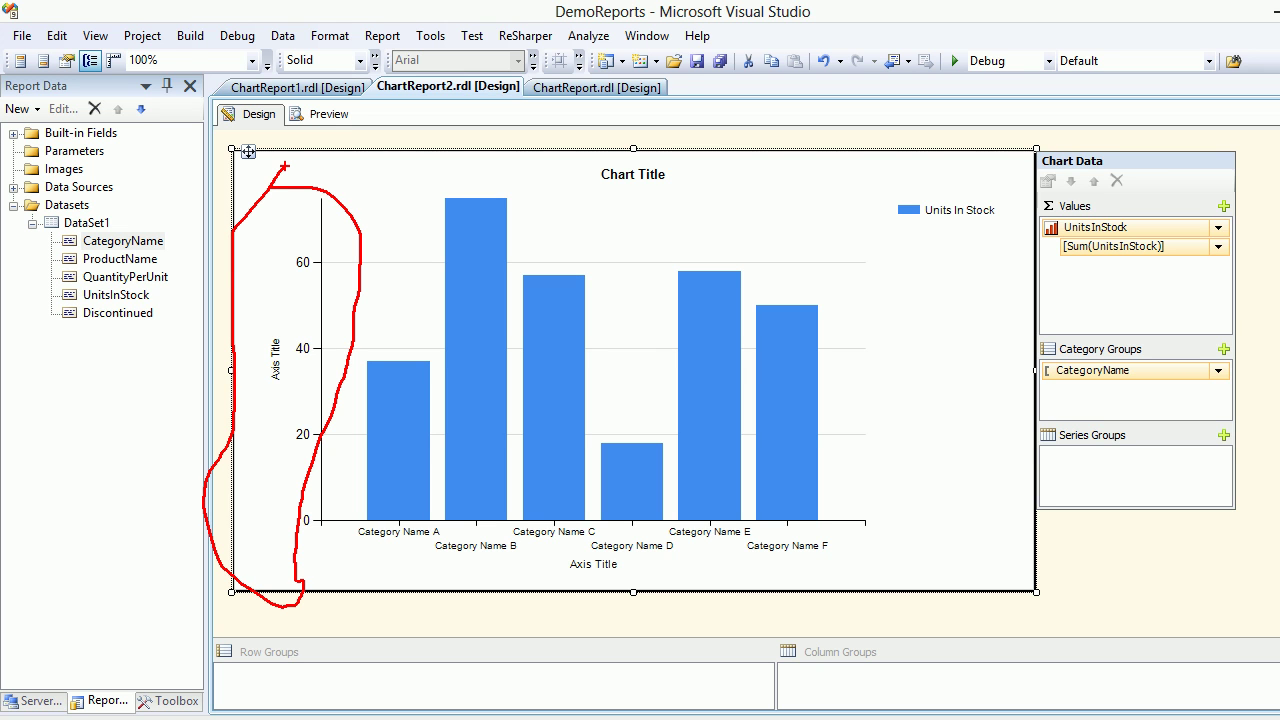
pyautogui.press('Escape')
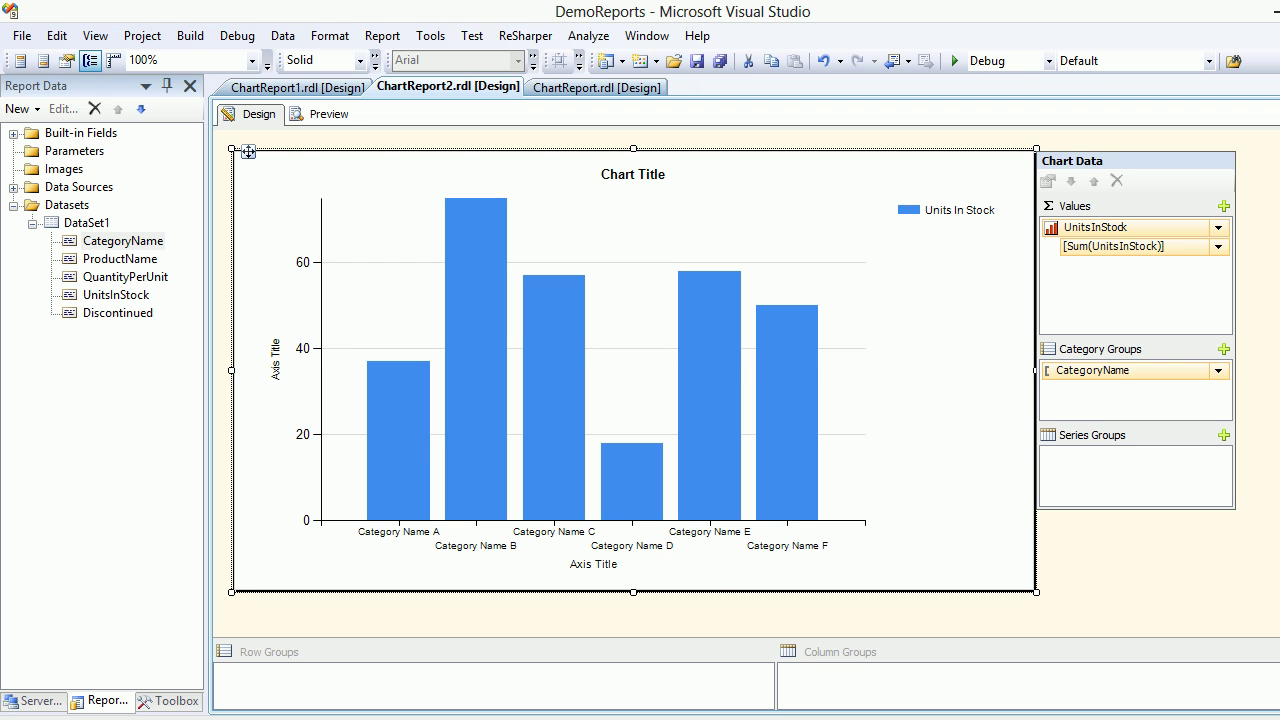
# - Select the chart title, the legend and the horizontal axis title one after another
pyautogui.click(268, 161)
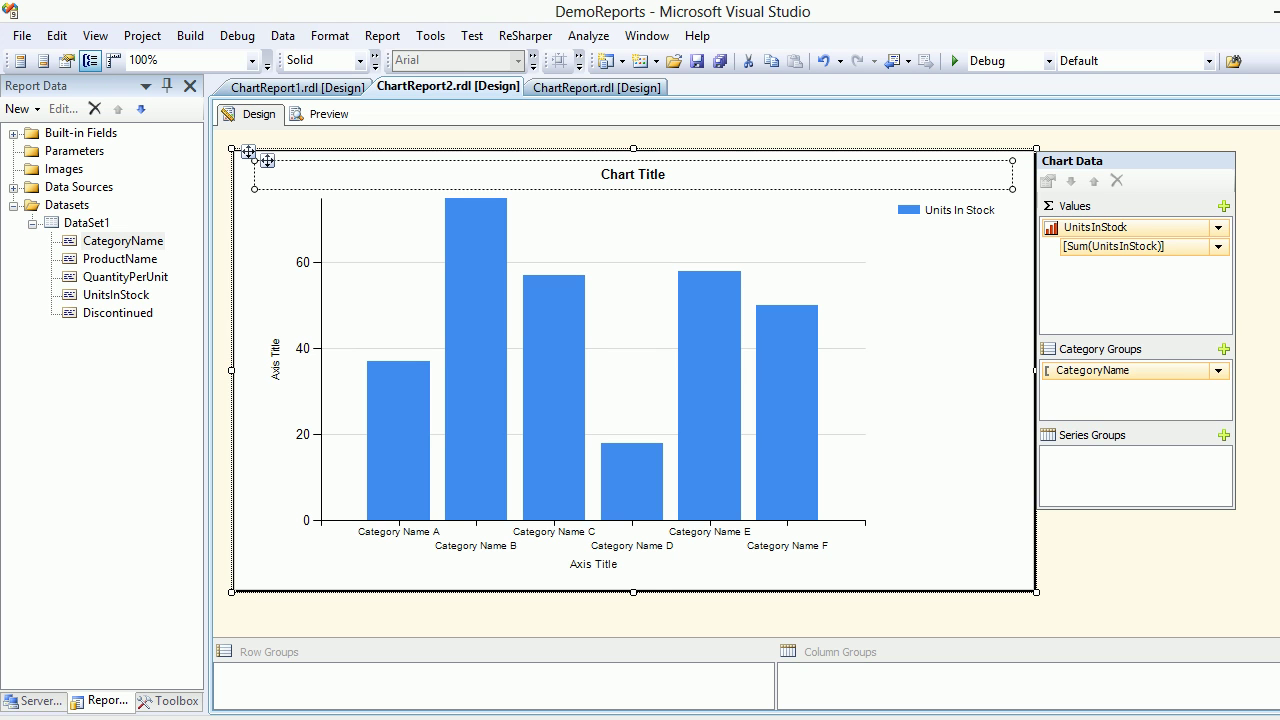
pyautogui.click(900, 194)
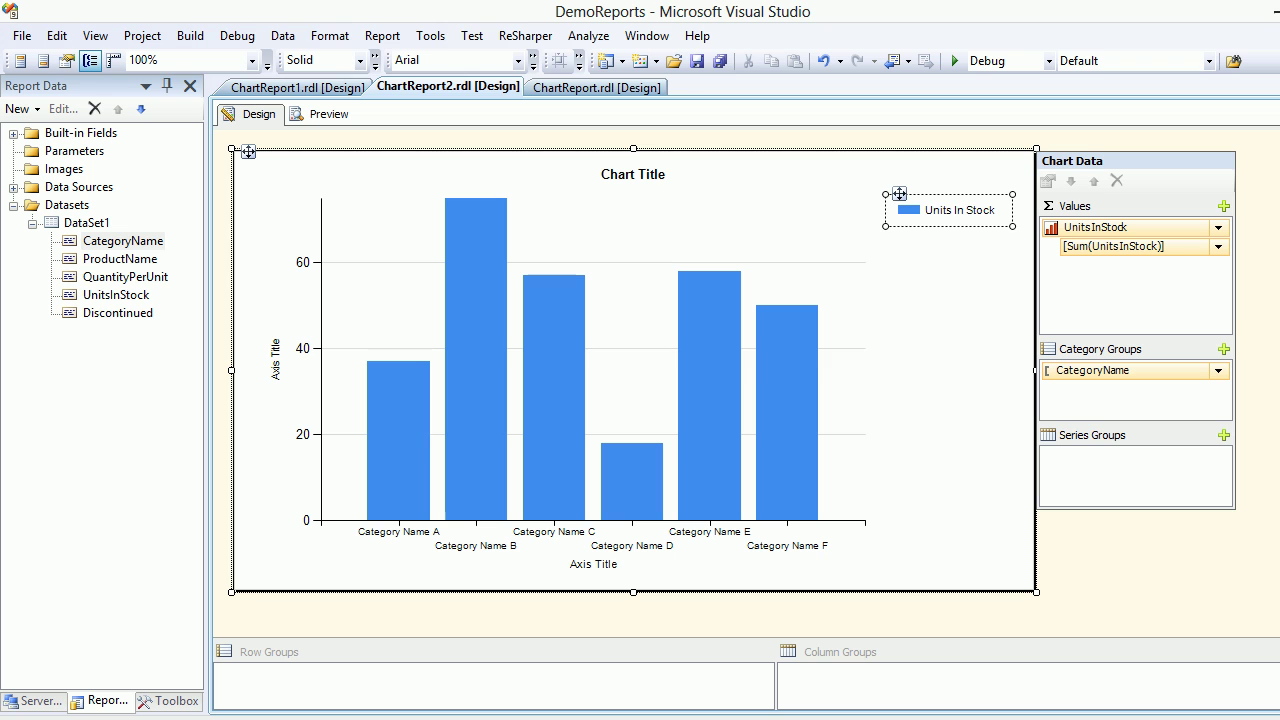
pyautogui.click(593, 564)
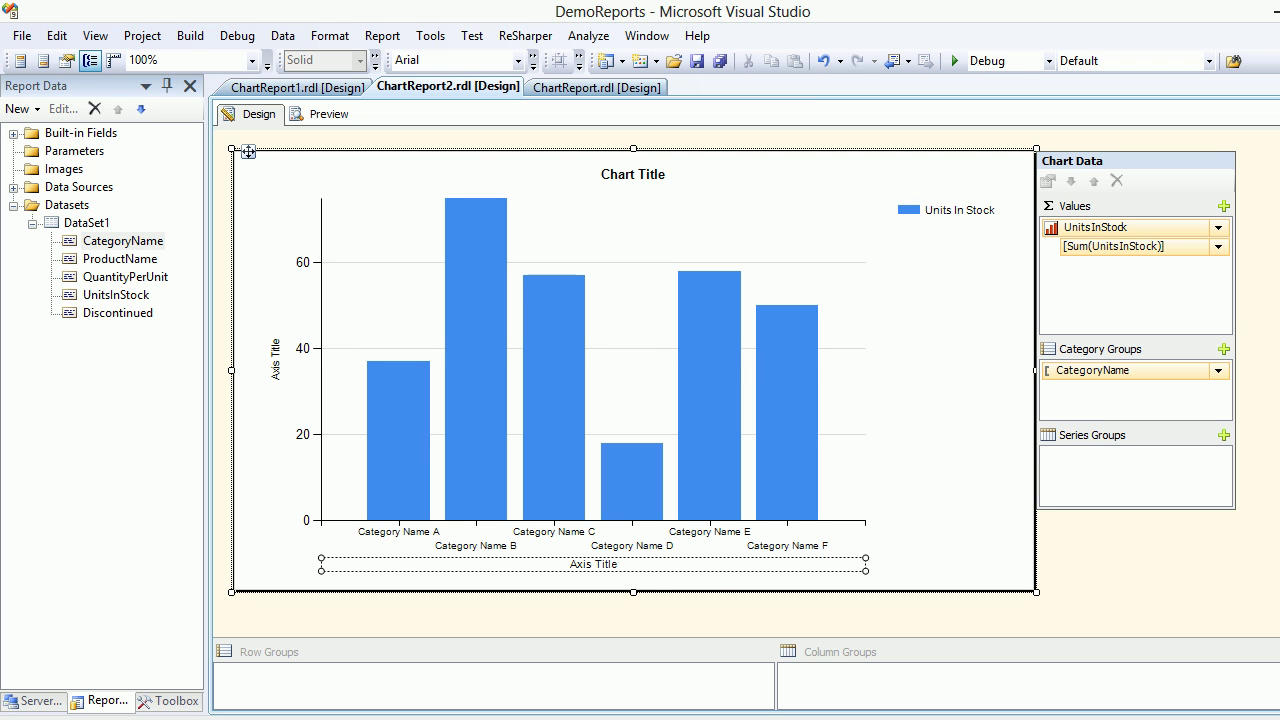
# - Examine the ChartReport report in its design and preview views as a formatting reference, and return to ChartReport2
pyautogui.click(596, 88)
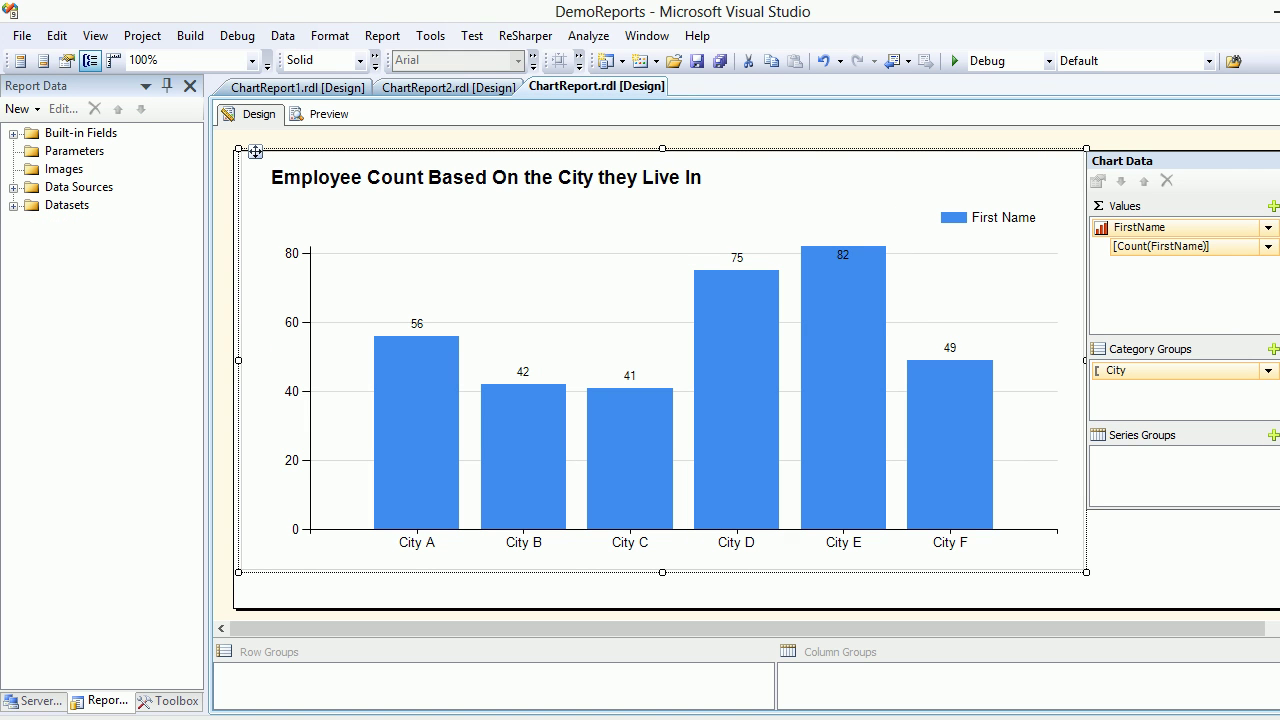
pyautogui.click(322, 114)
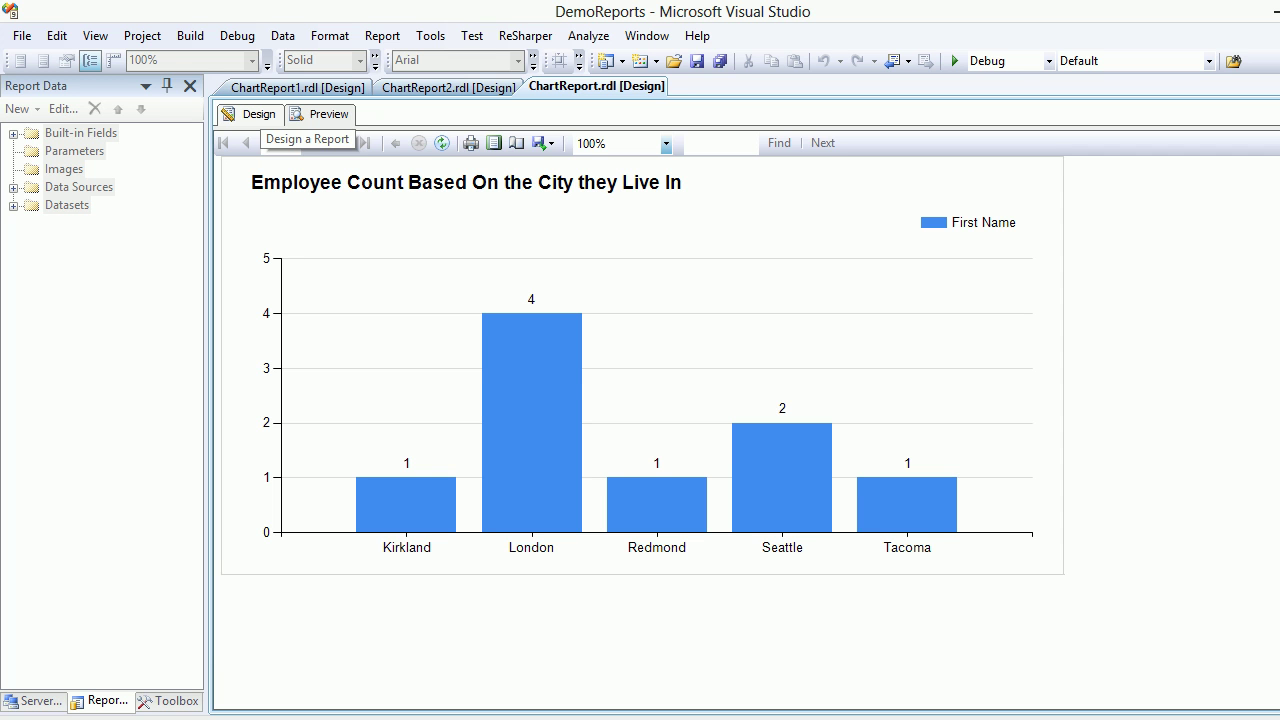
pyautogui.click(252, 114)
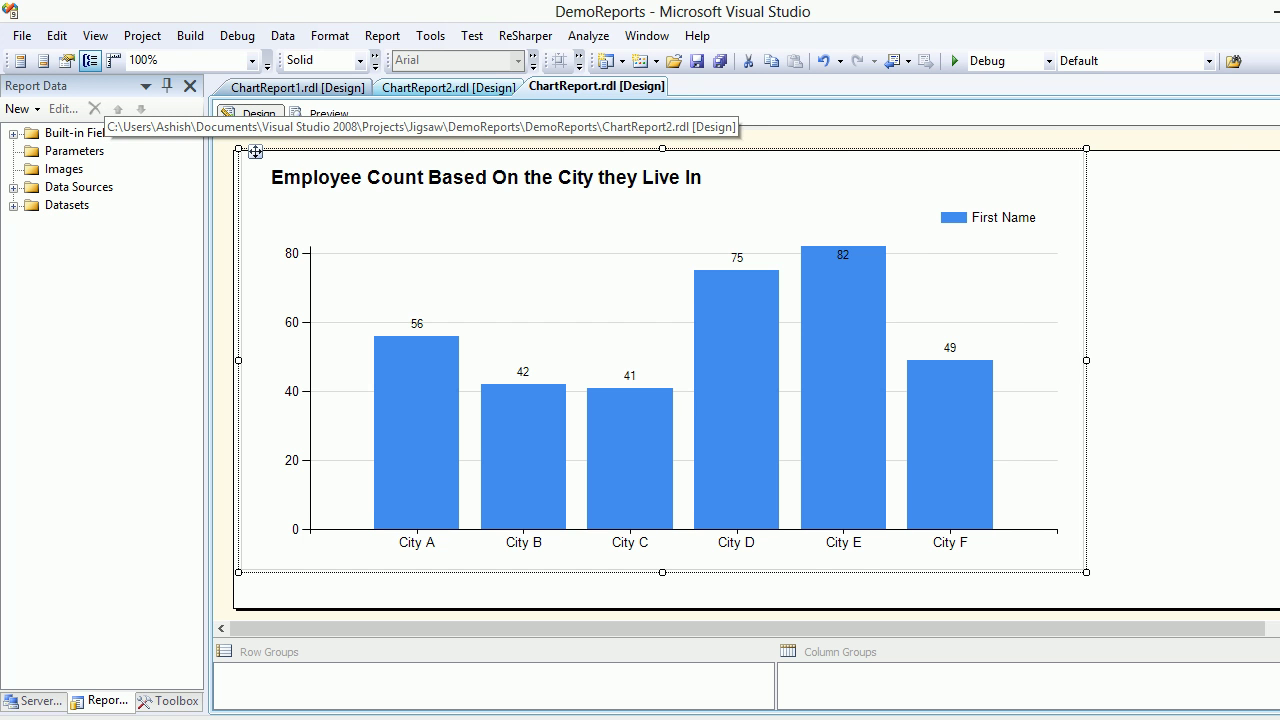
pyautogui.click(448, 87)
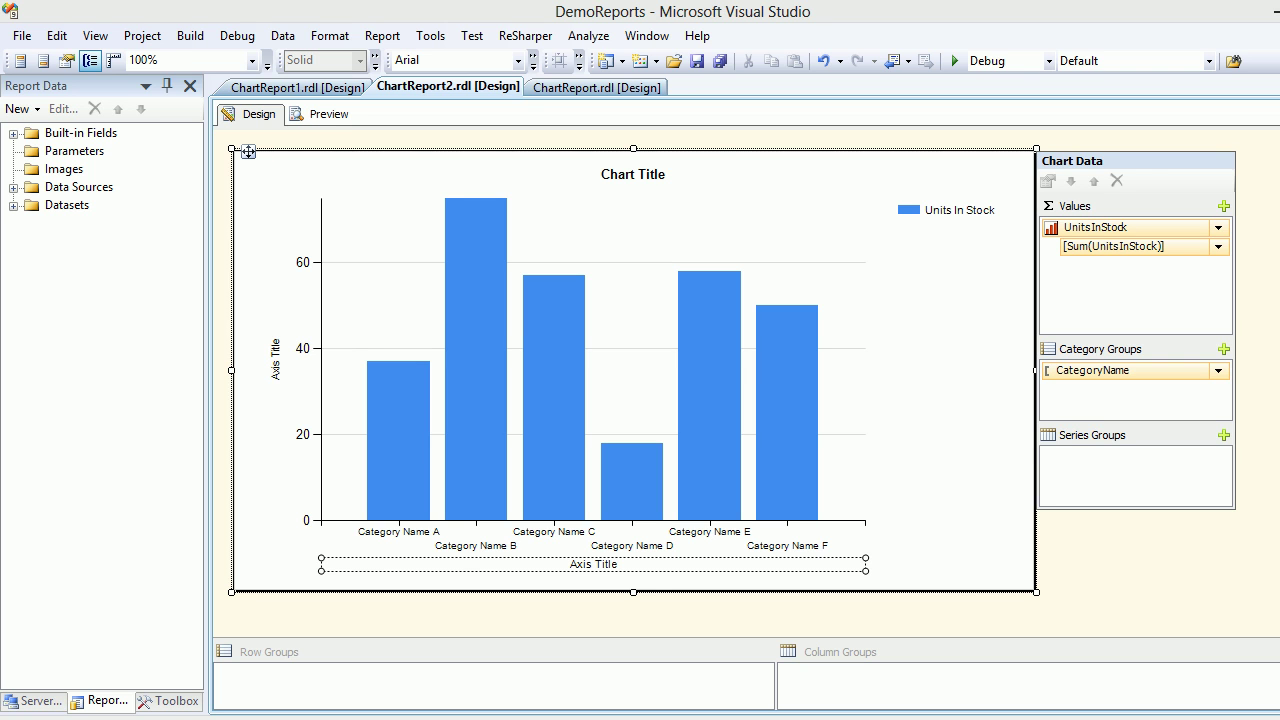
# - Compare the fields of DataSet1 with the chart's UnitsInStock series and its CategoryName category group
pyautogui.click(554, 420)
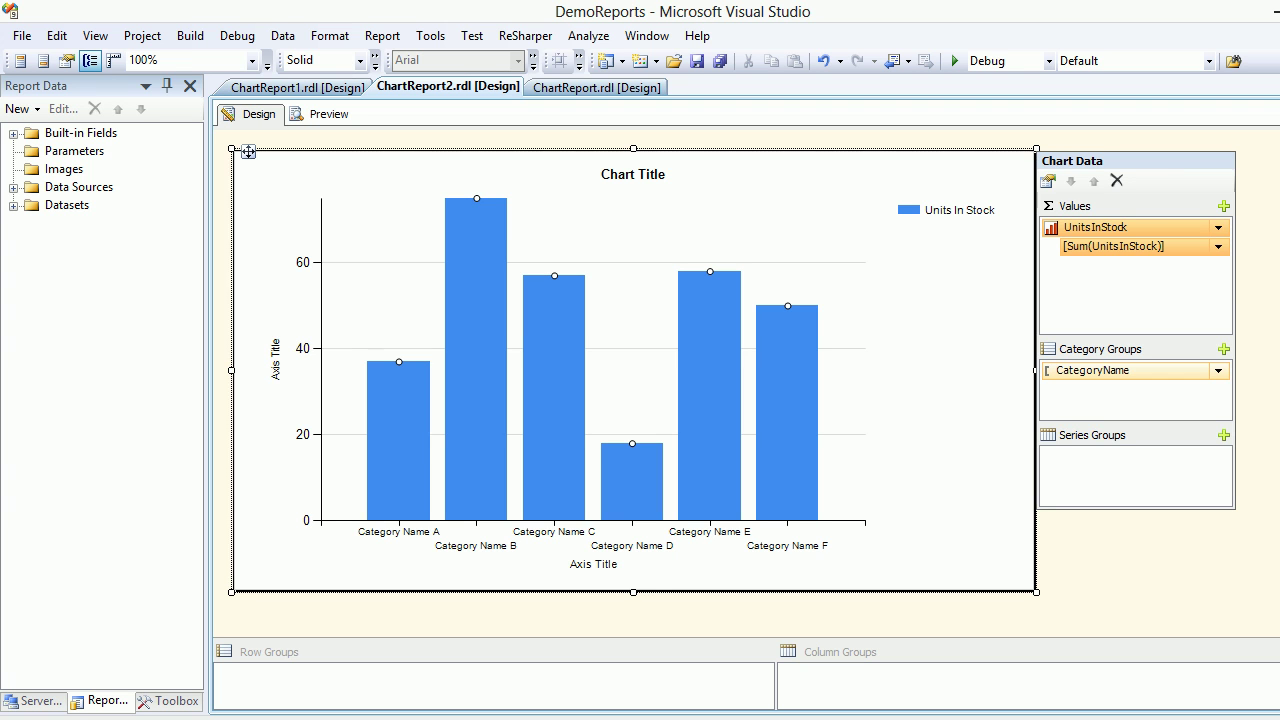
pyautogui.click(14, 206)
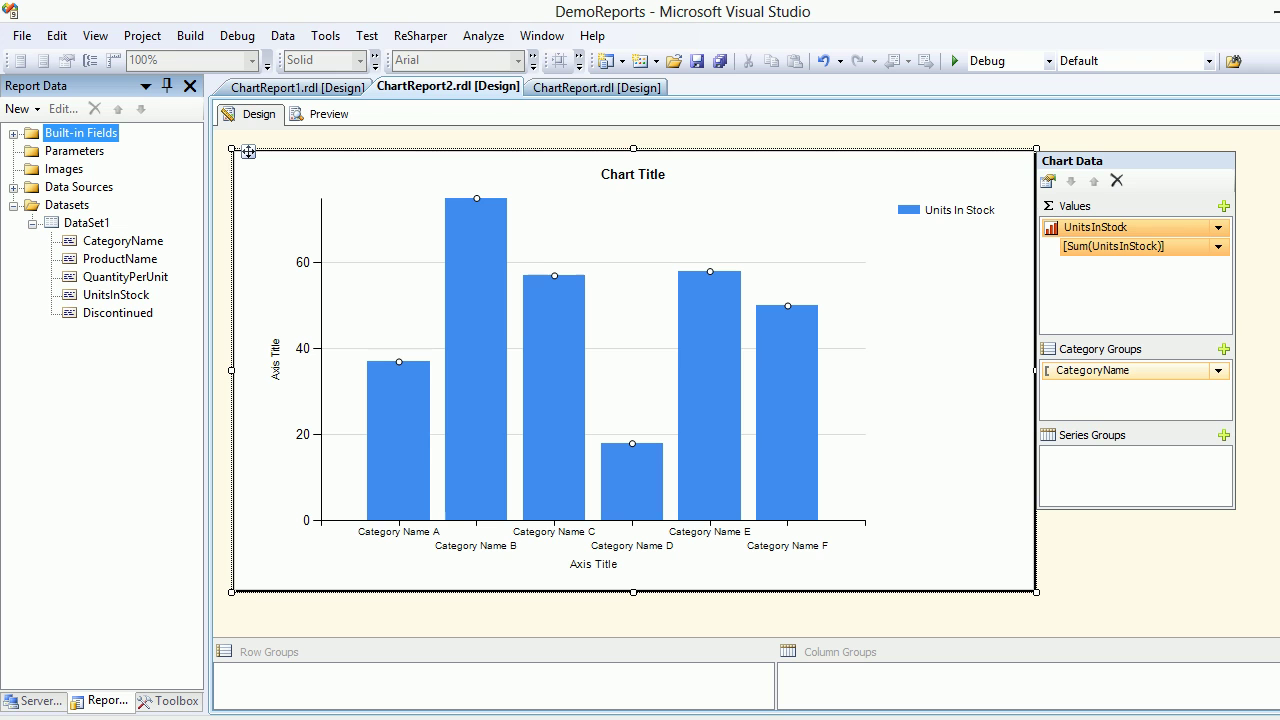
pyautogui.click(125, 277)
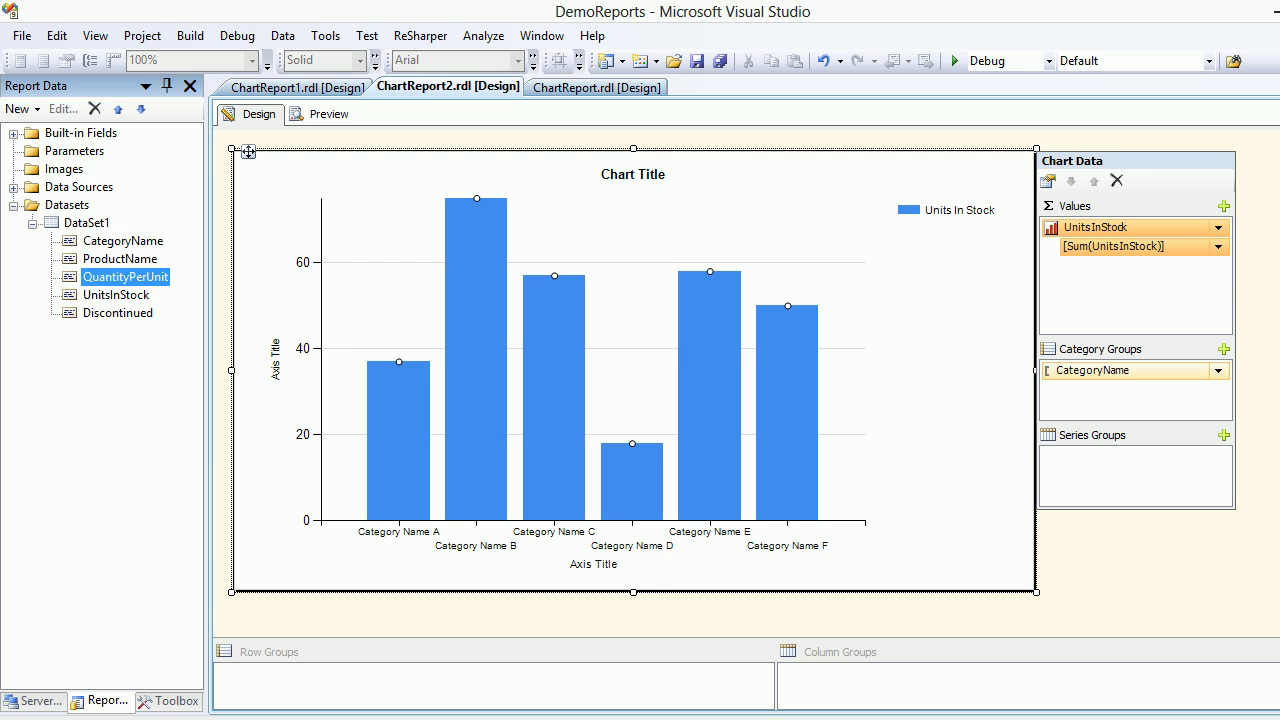
pyautogui.click(123, 241)
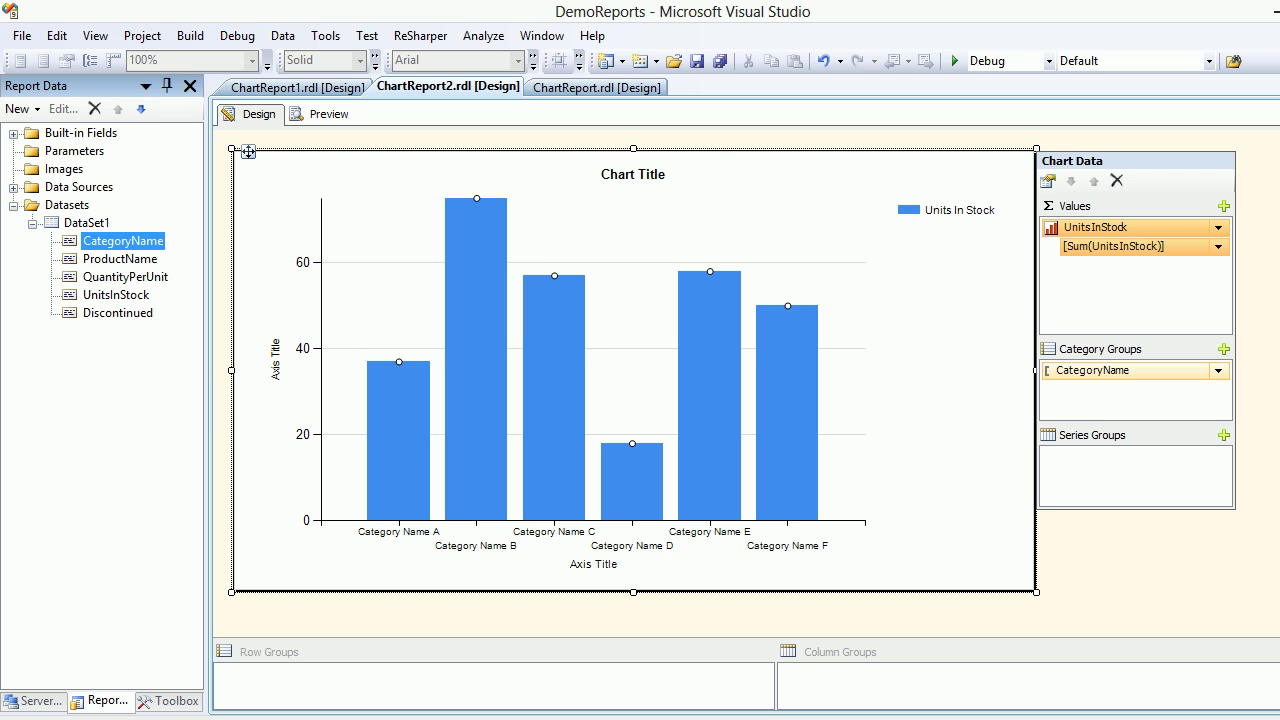
pyautogui.click(1120, 371)
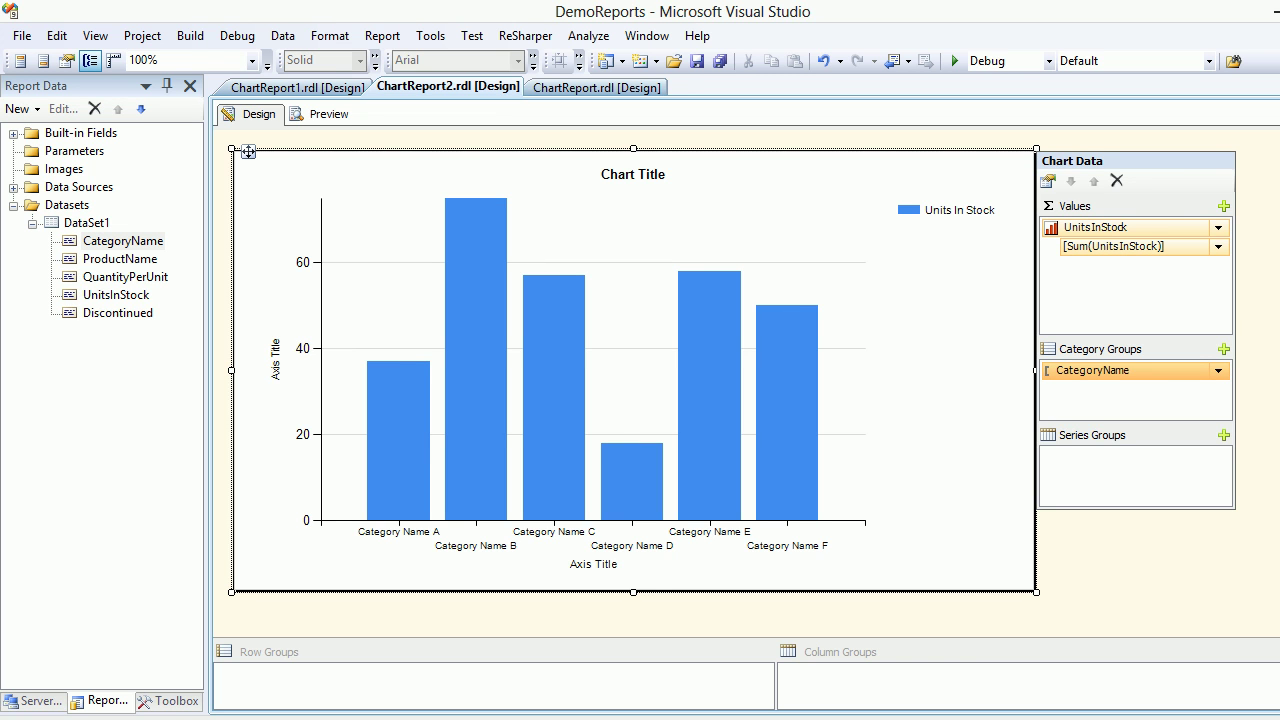
# - Replace the chart's UnitsInStock value series with the ProductName field from DataSet1
pyautogui.click(1112, 246)
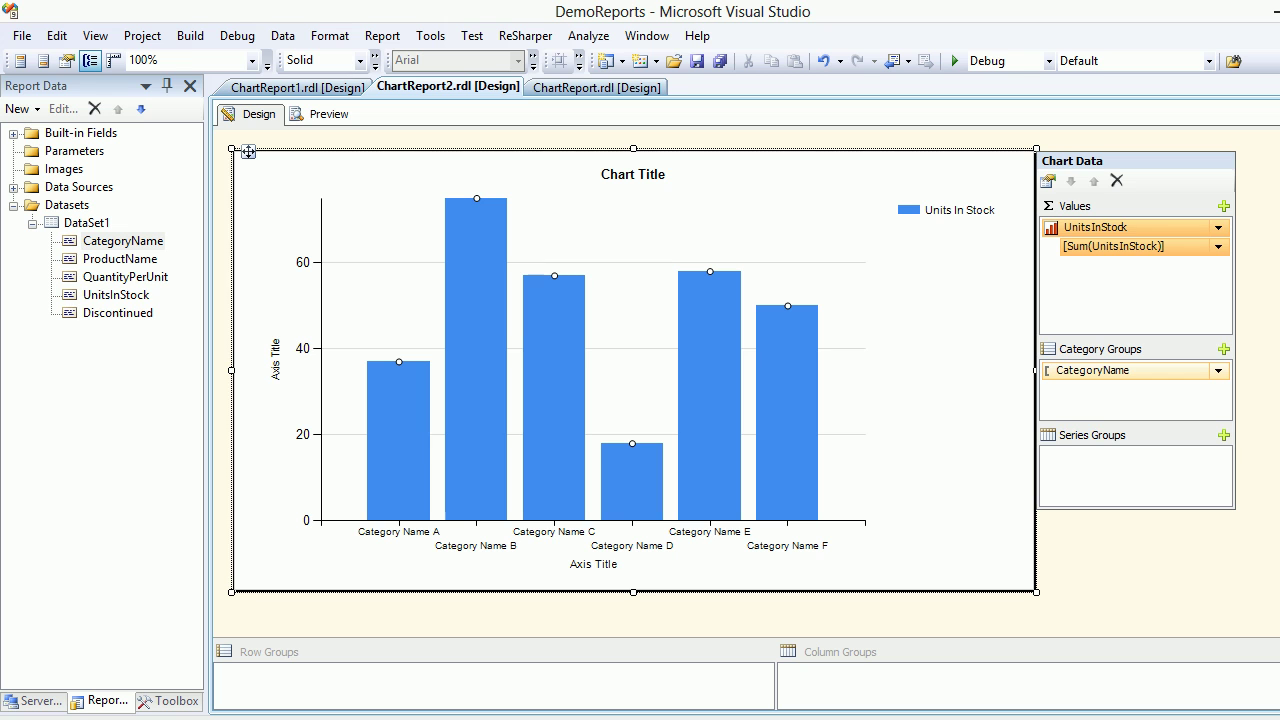
pyautogui.rightClick(1100, 247)
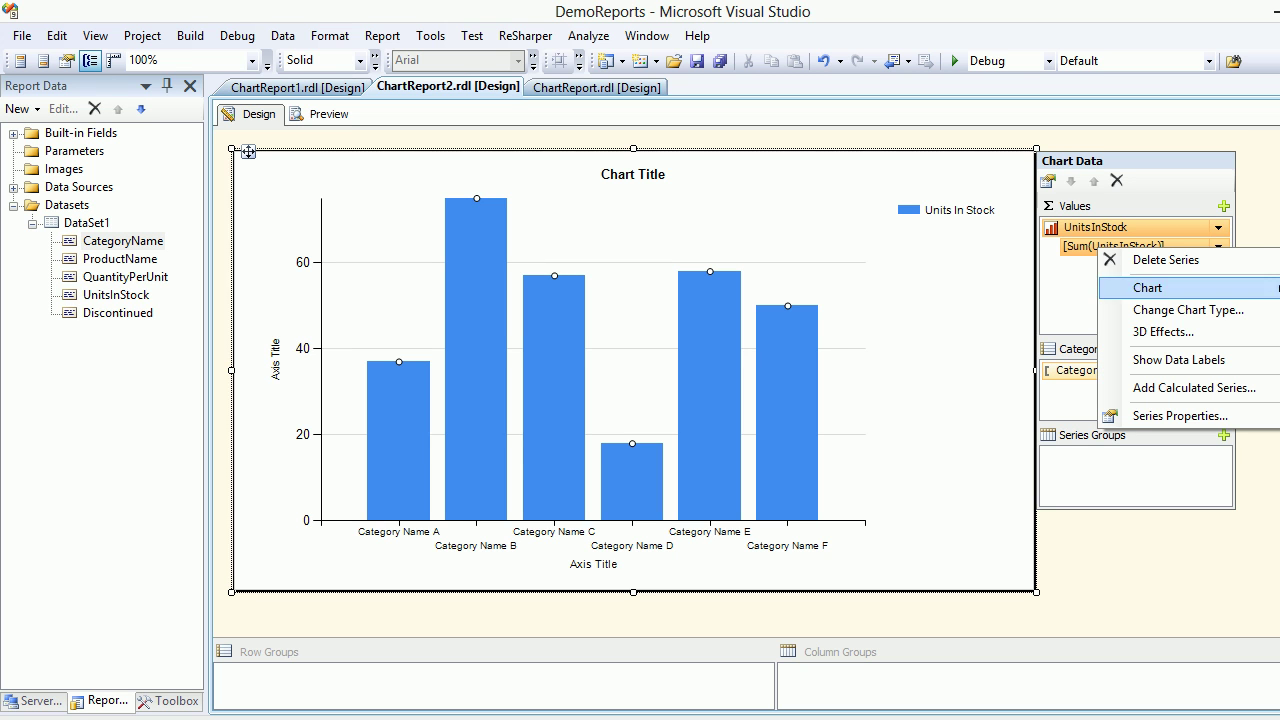
pyautogui.click(1165, 259)
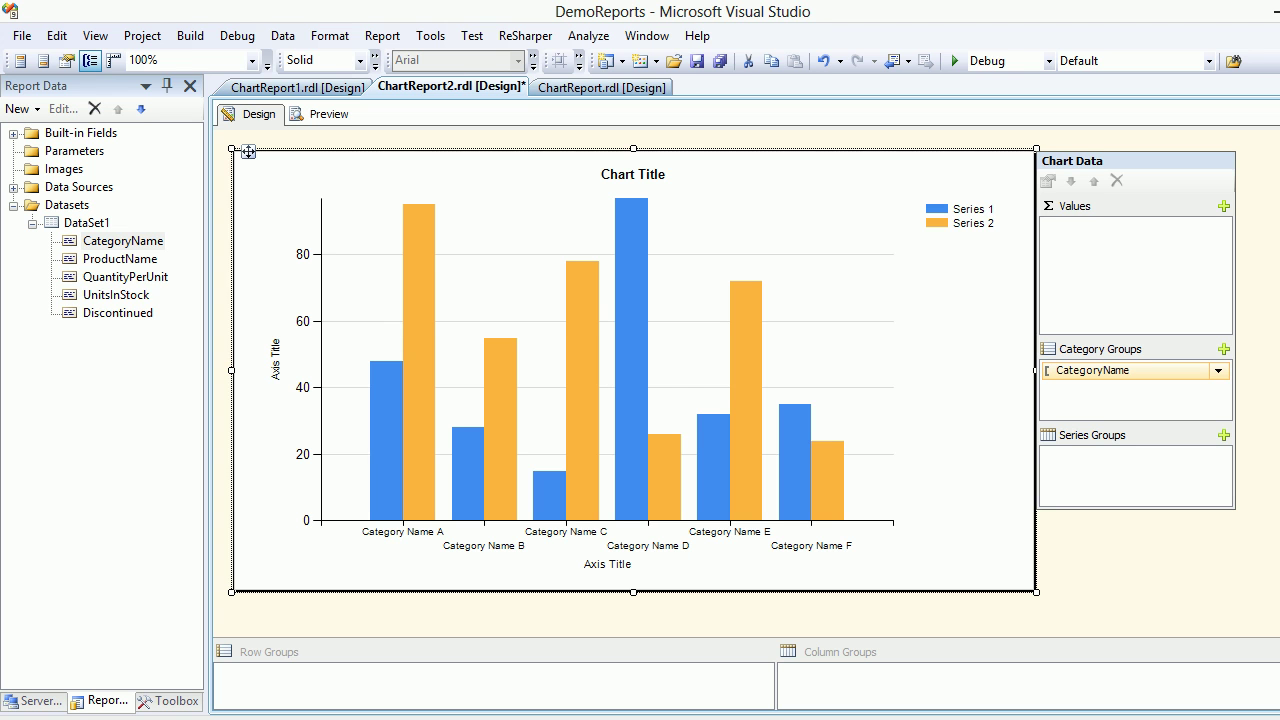
pyautogui.click(120, 259)
pyautogui.moveTo(120, 259); pyautogui.dragTo(1135, 272)
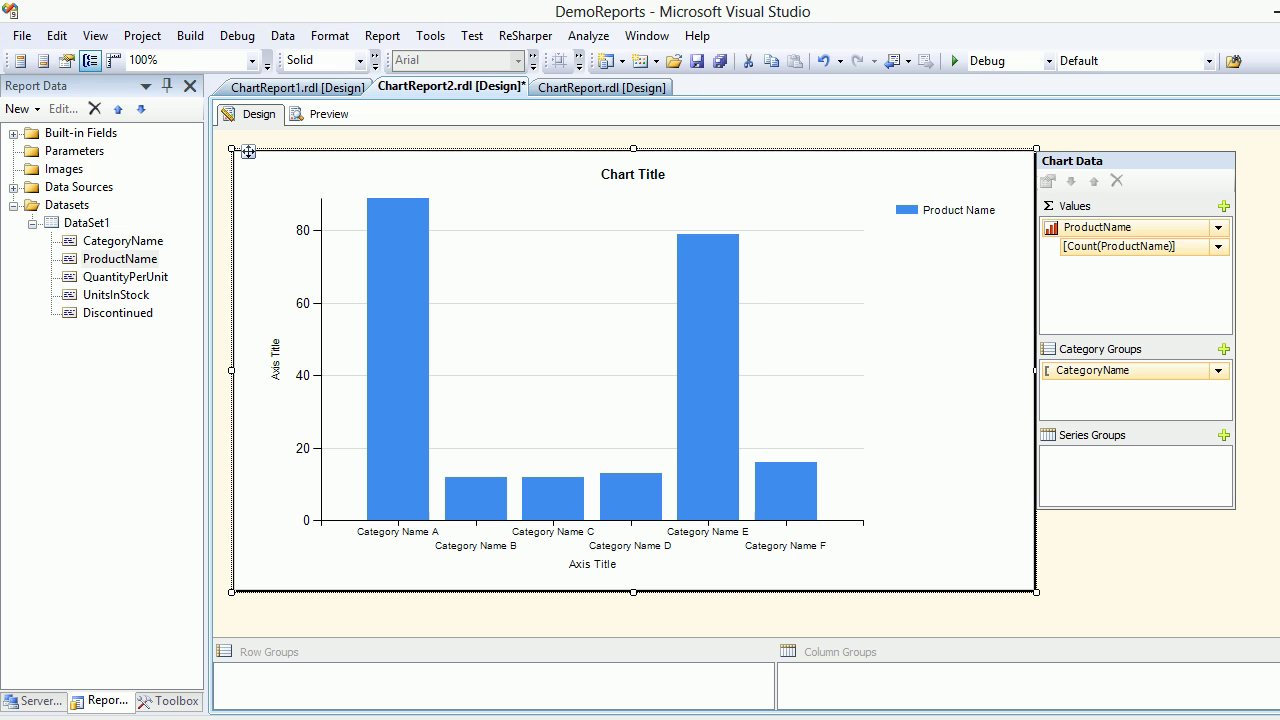
# - Add UnitsInStock as a second value series beside ProductName, and delete that series again
pyautogui.click(1223, 206)
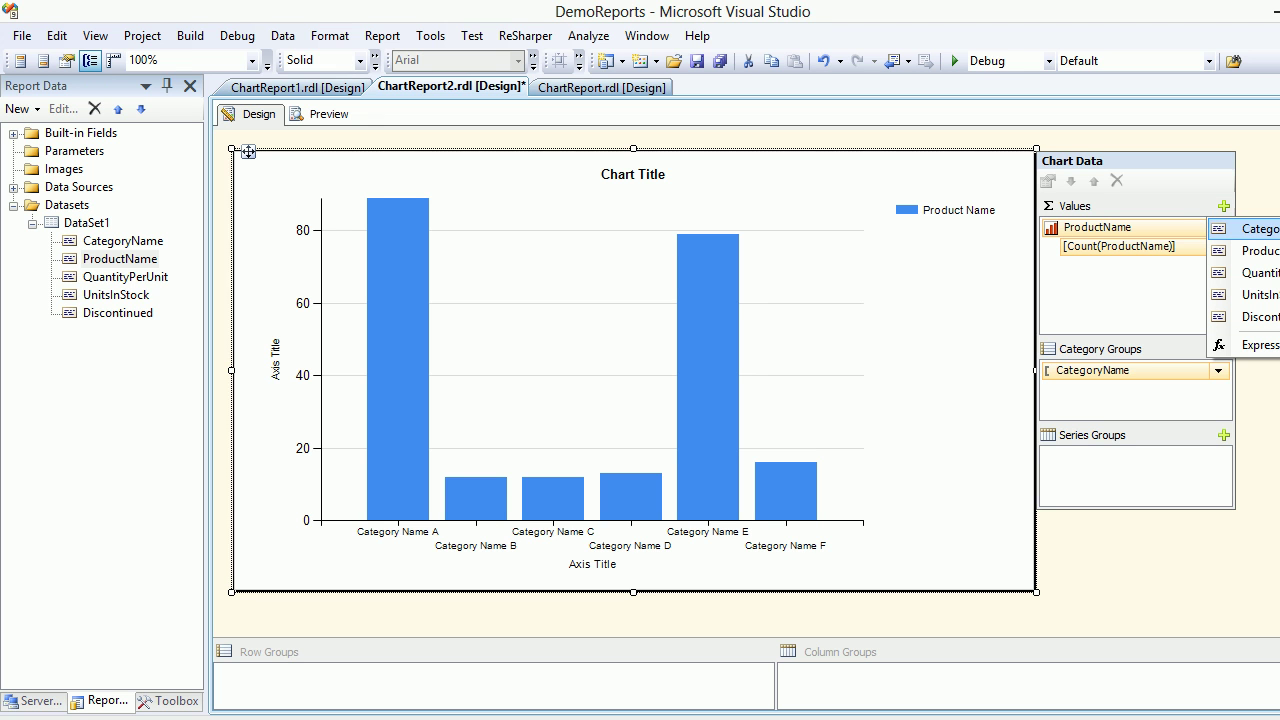
pyautogui.click(1245, 294)
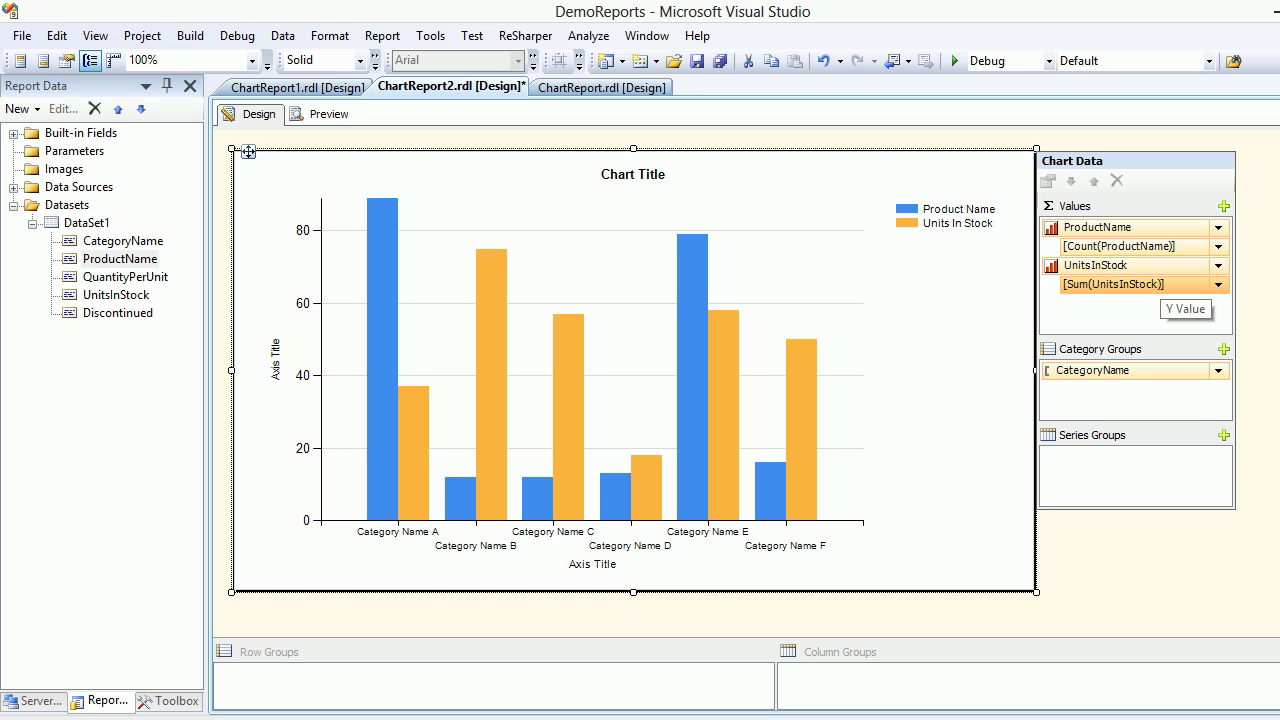
pyautogui.rightClick(1161, 283)
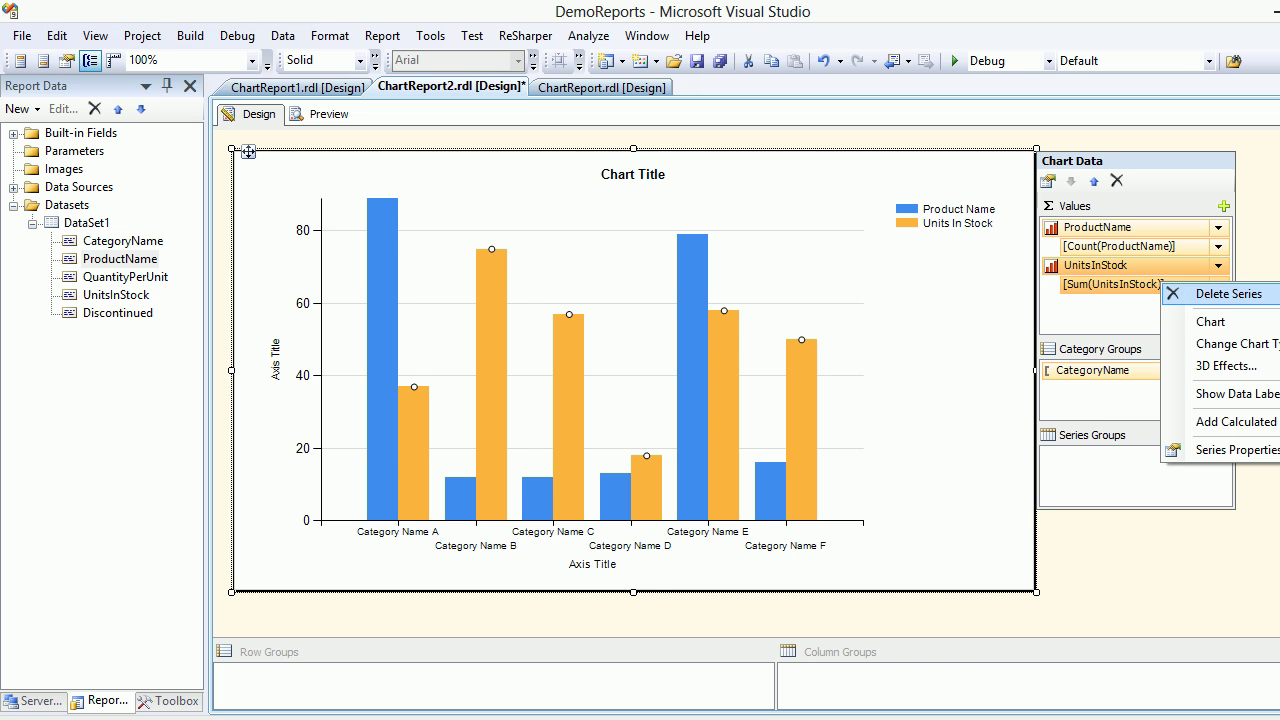
pyautogui.click(1228, 293)
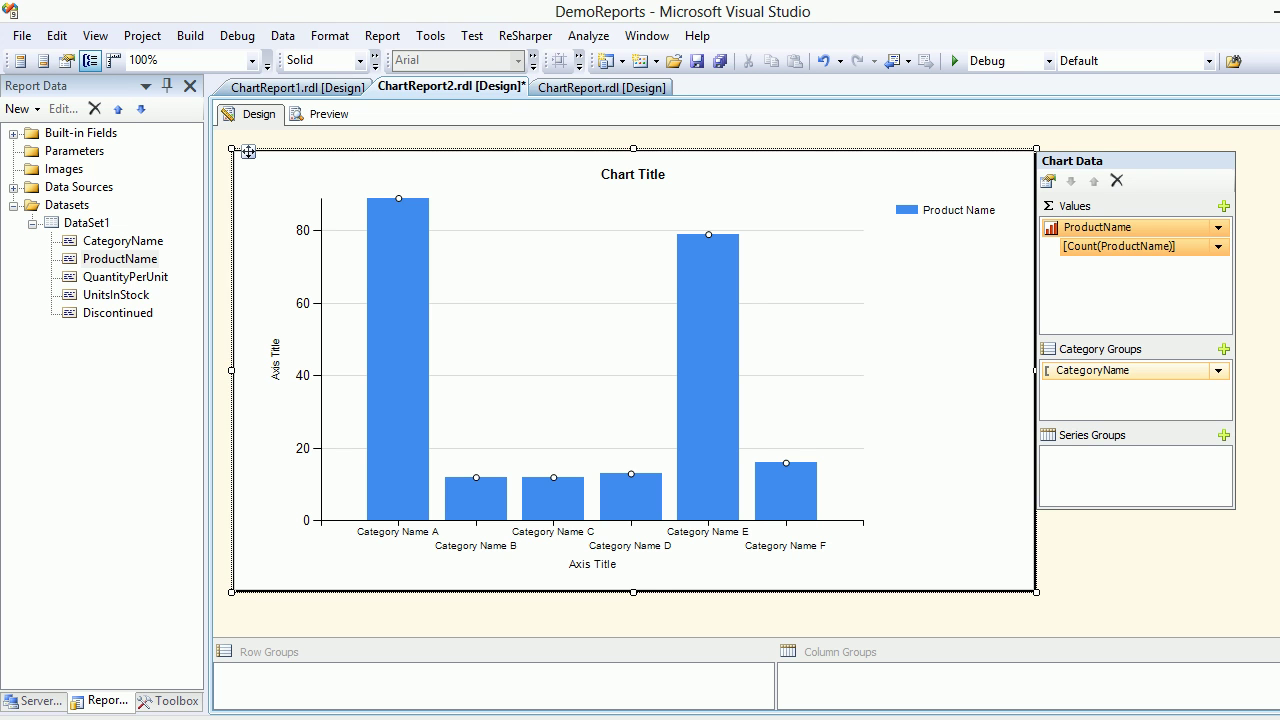
# - Save ChartReport2 and preview the product count per category
pyautogui.hotkey('ctrl', 's')
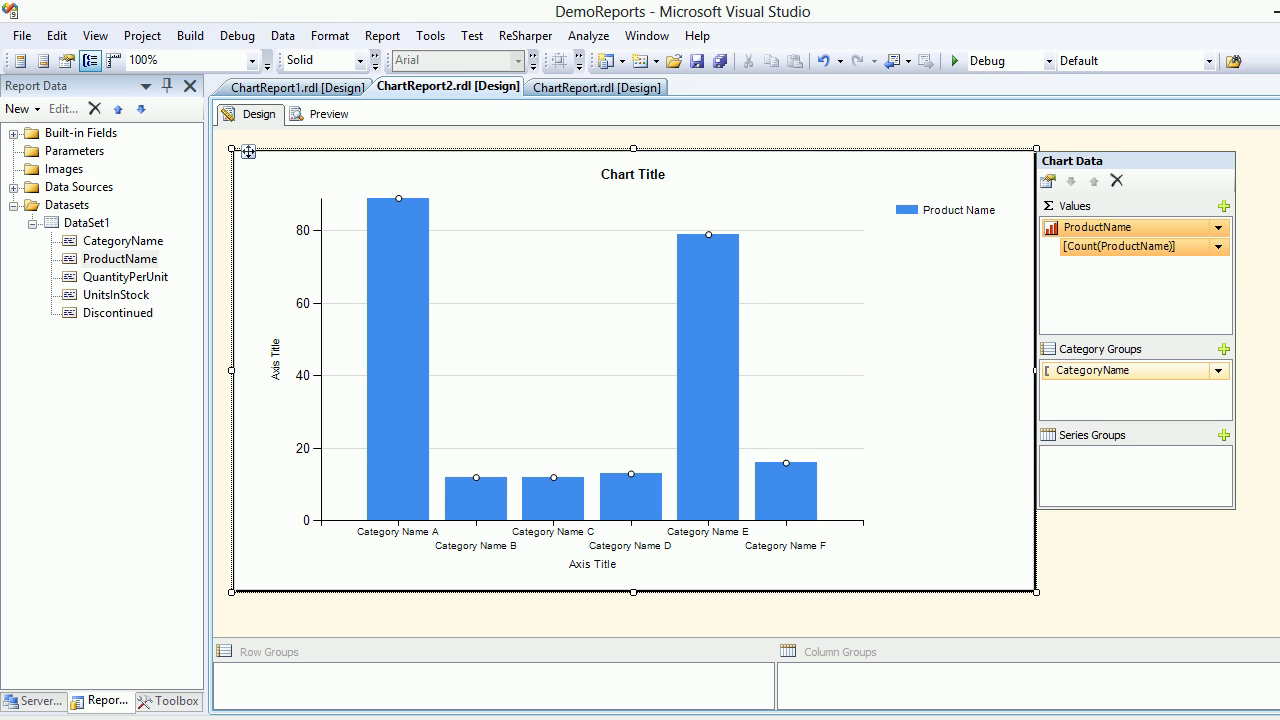
pyautogui.click(329, 114)
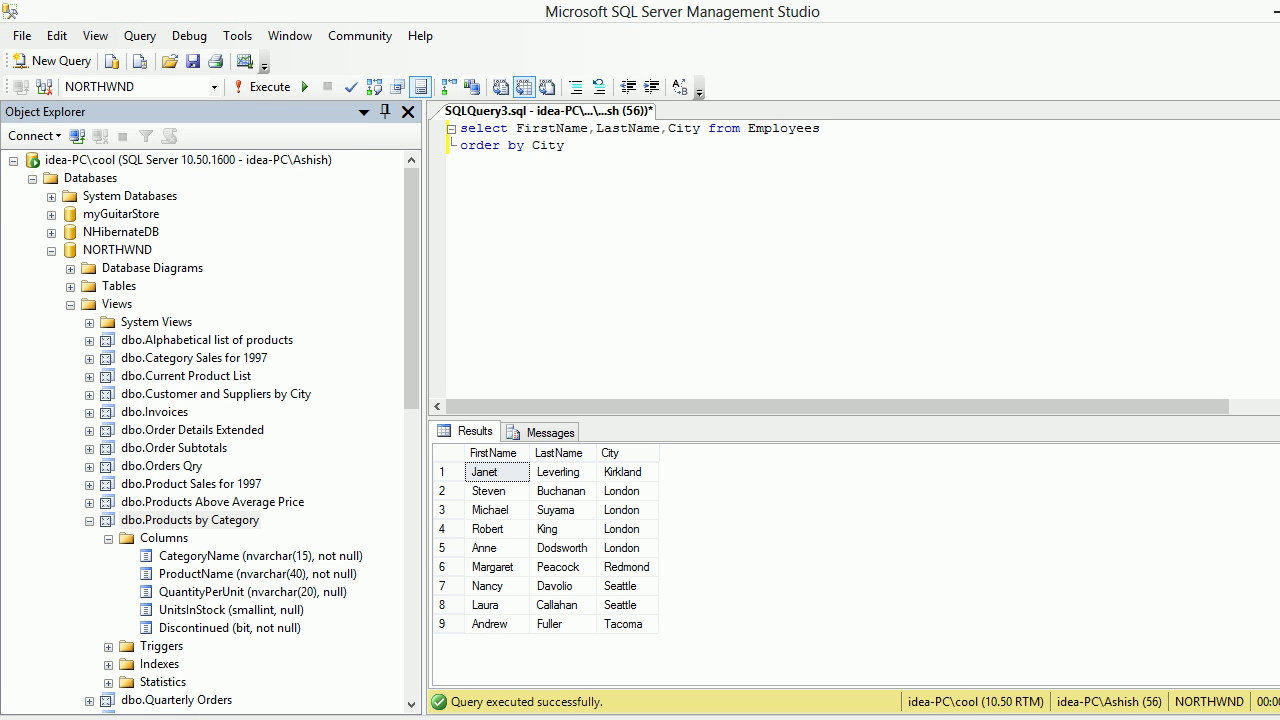
# - In SQL Server Management Studio, add the query "select * from Products where CategoryID = 1" below the existing Employees query
pyautogui.press('Return')
pyautogui.press('Return')
pyautogui.write('select * from pro')
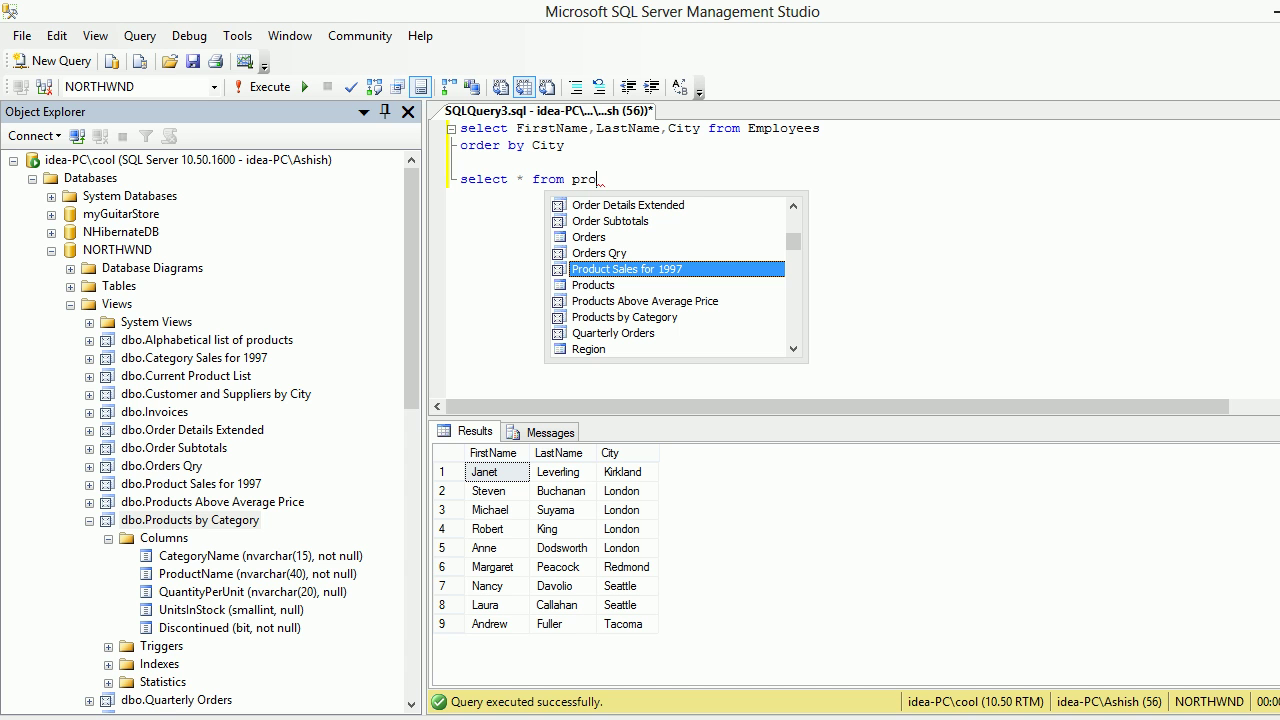
pyautogui.press('Down')
pyautogui.press('Return')
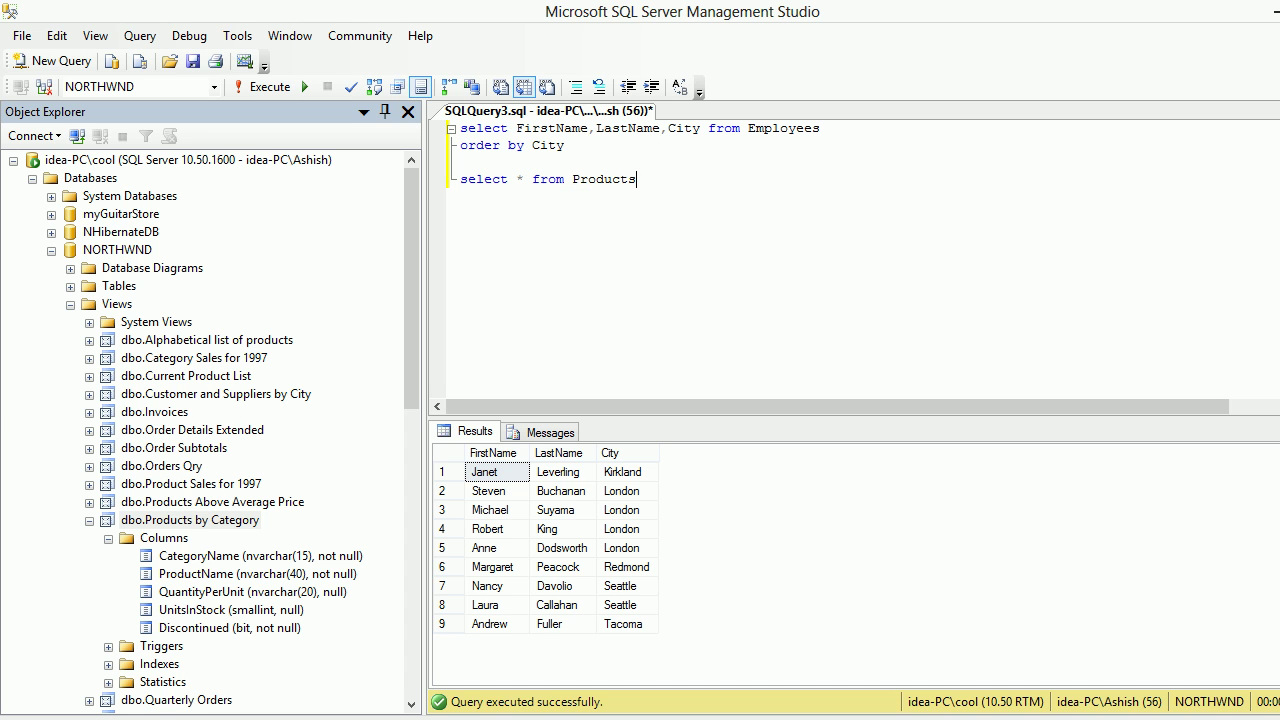
pyautogui.write('where care')
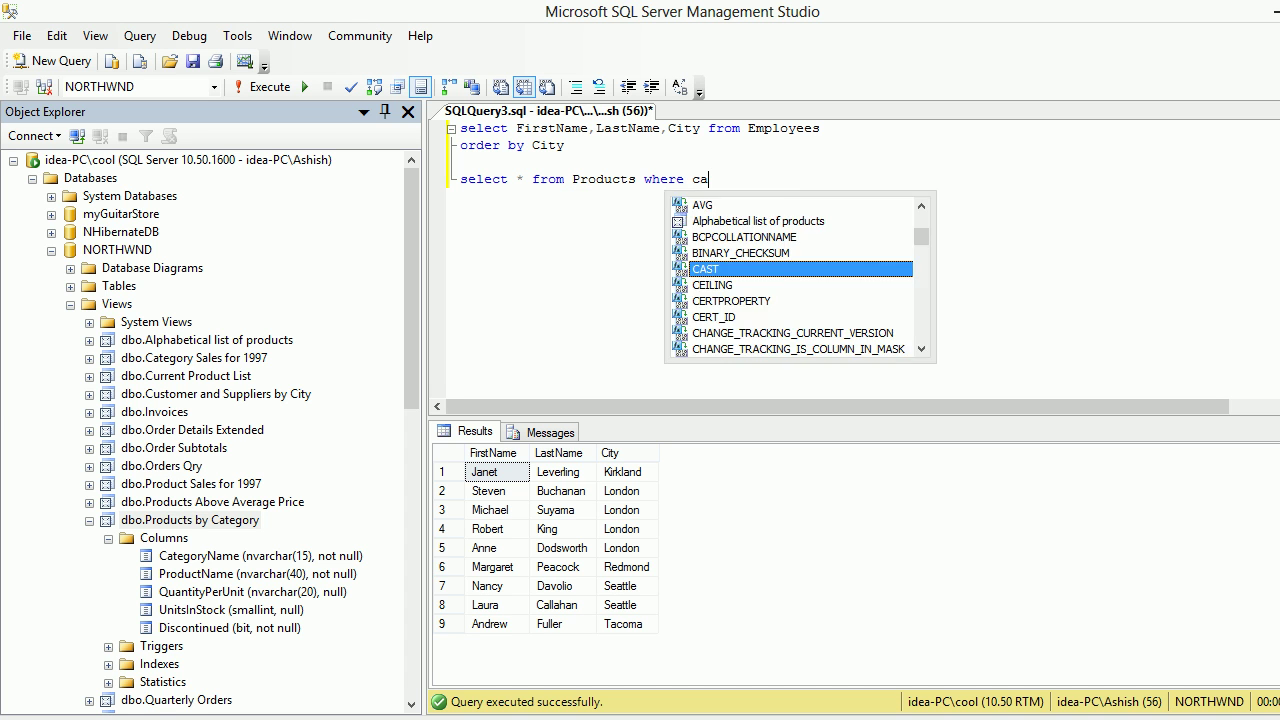
pyautogui.press('BackSpace')
pyautogui.press('BackSpace')
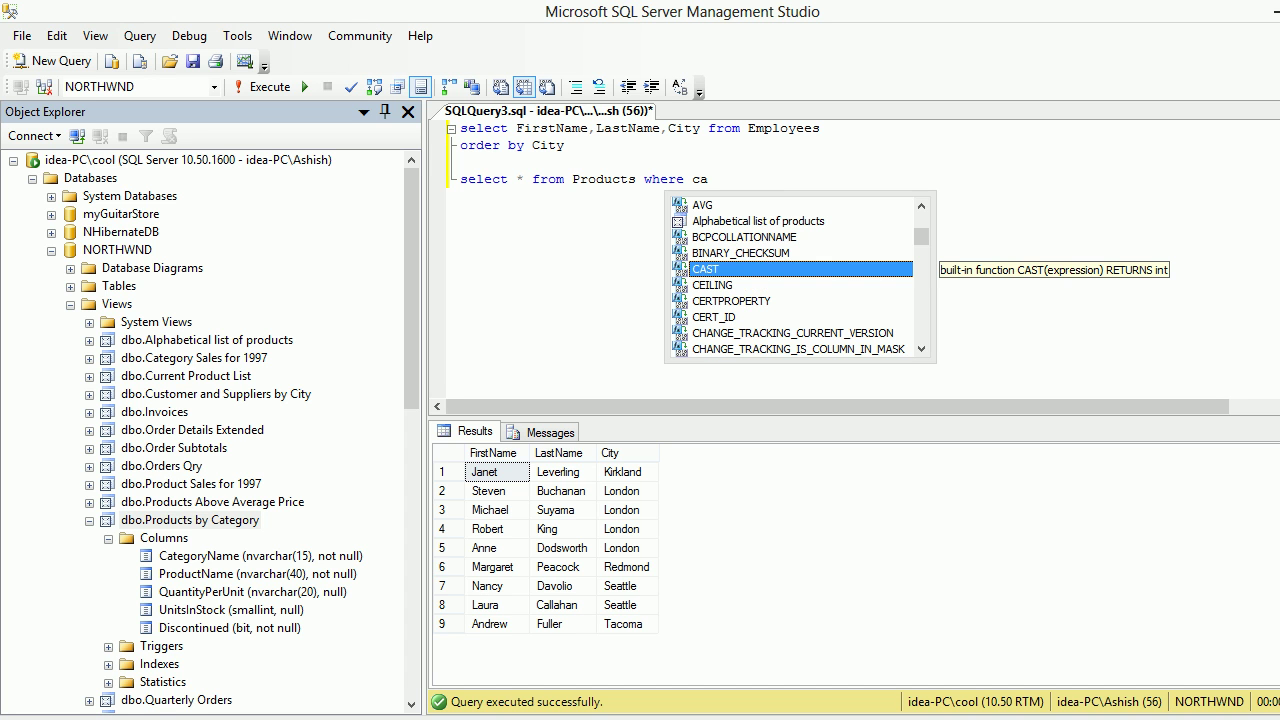
pyautogui.write('te')
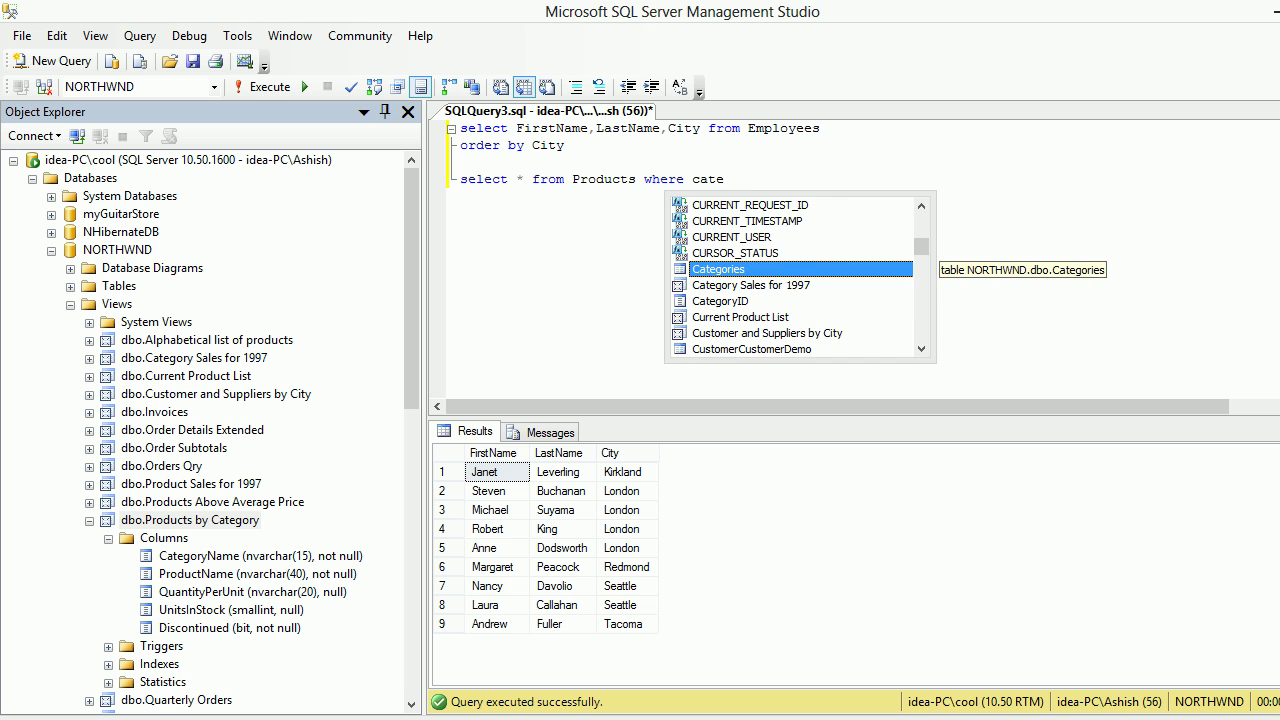
pyautogui.press('Down')
pyautogui.press('Down')
pyautogui.press('Tab')
pyautogui.write('= 1')
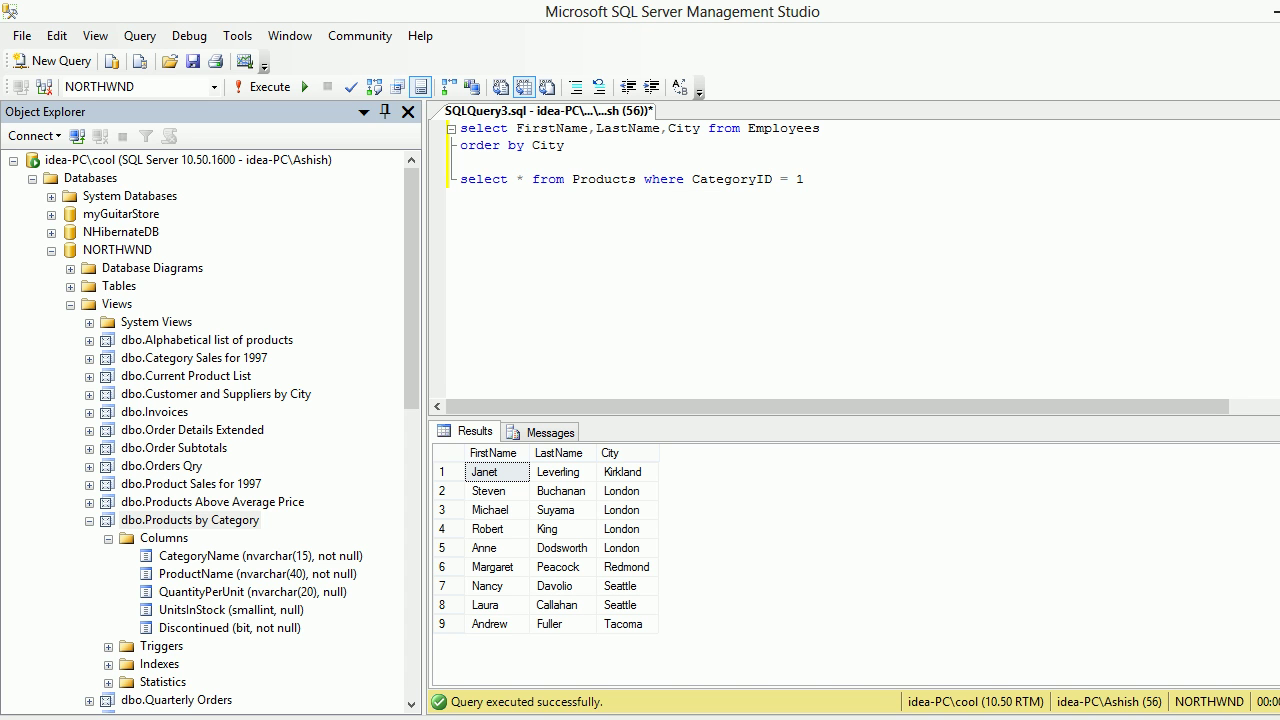
# - Run only the Products query, enlarge the results area and examine the rows, including the SupplierID of product 80
pyautogui.hotkey('shift', 'Home')
pyautogui.press('F5')
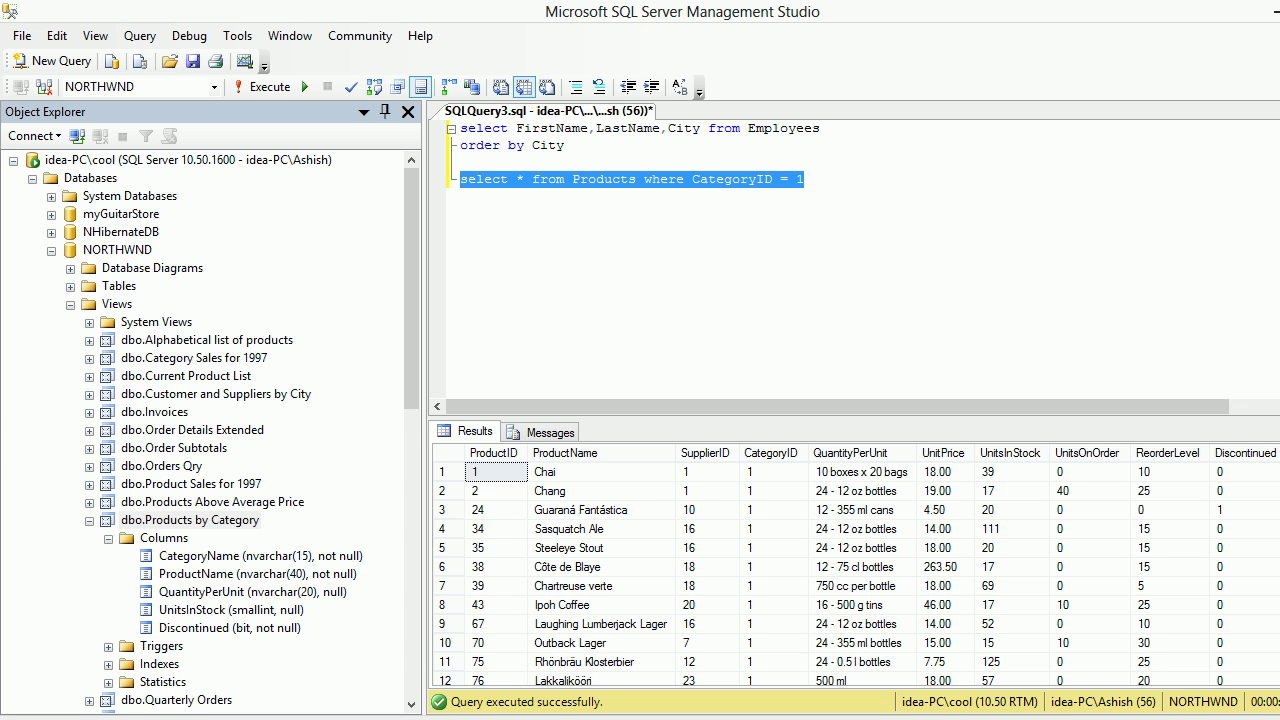
pyautogui.moveTo(850, 418); pyautogui.dragTo(850, 288)
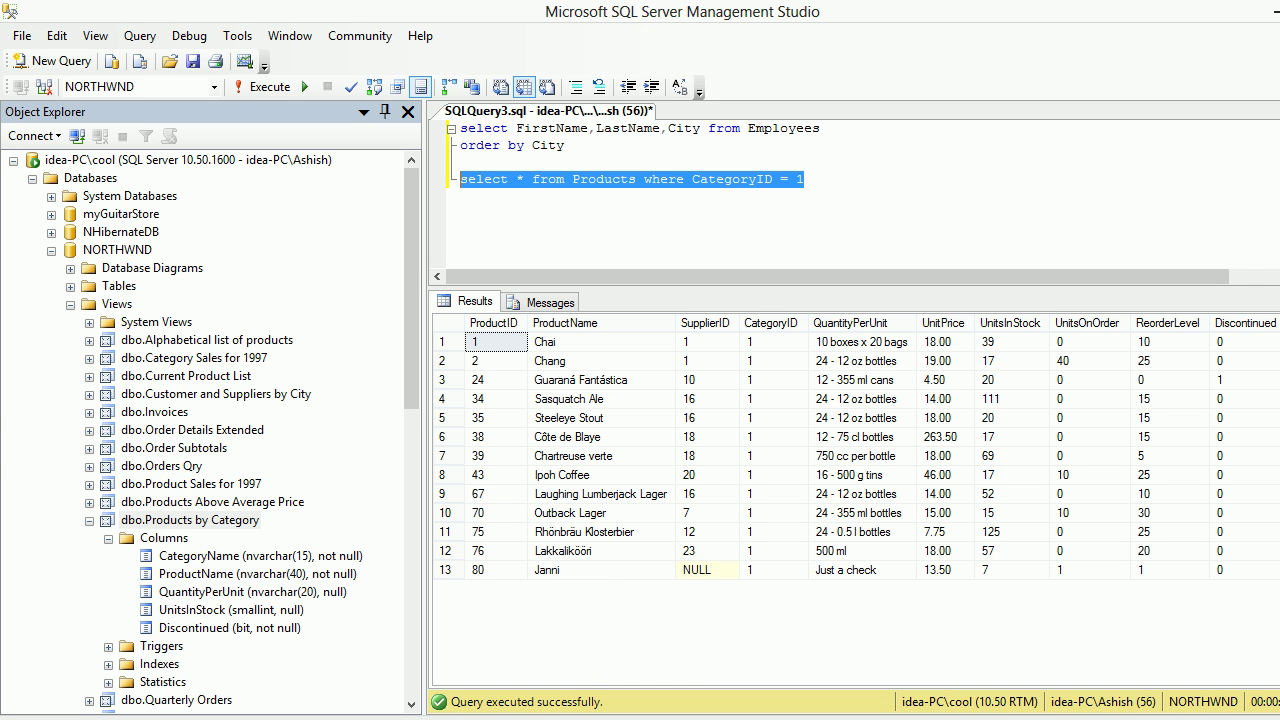
pyautogui.click(496, 342)
pyautogui.click(600, 570)
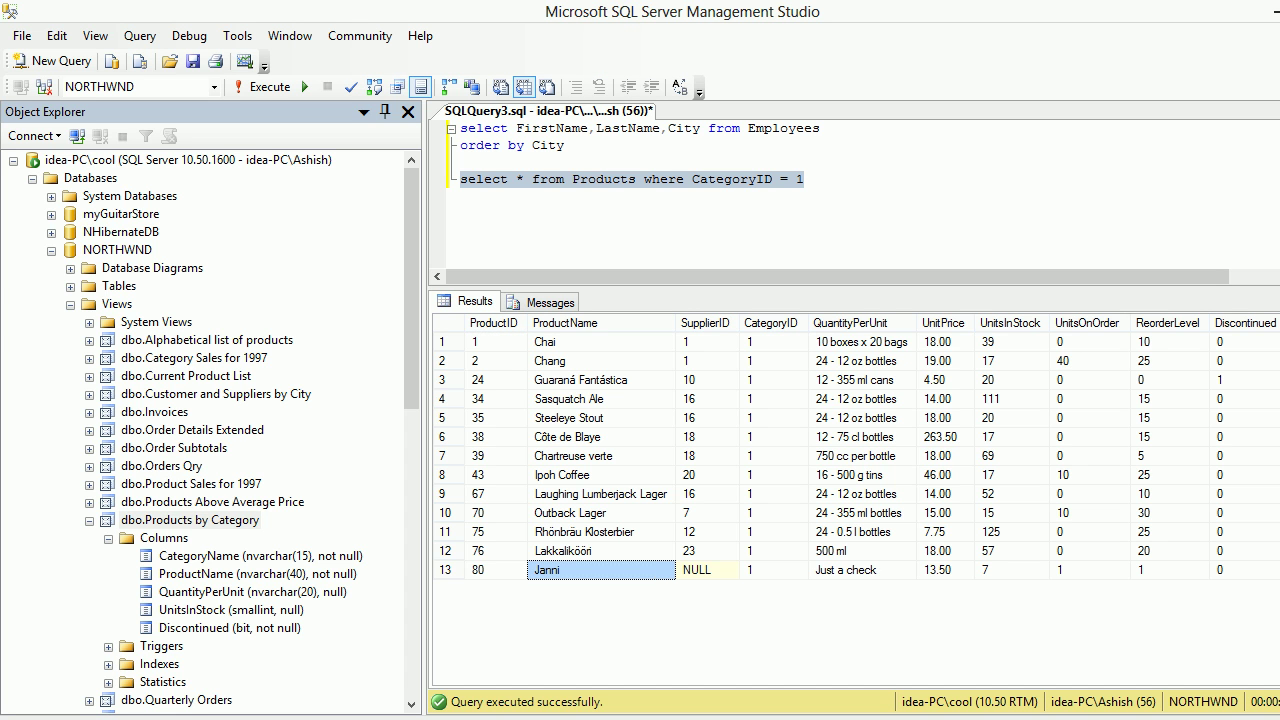
pyautogui.click(707, 570)
pyautogui.click(862, 494)
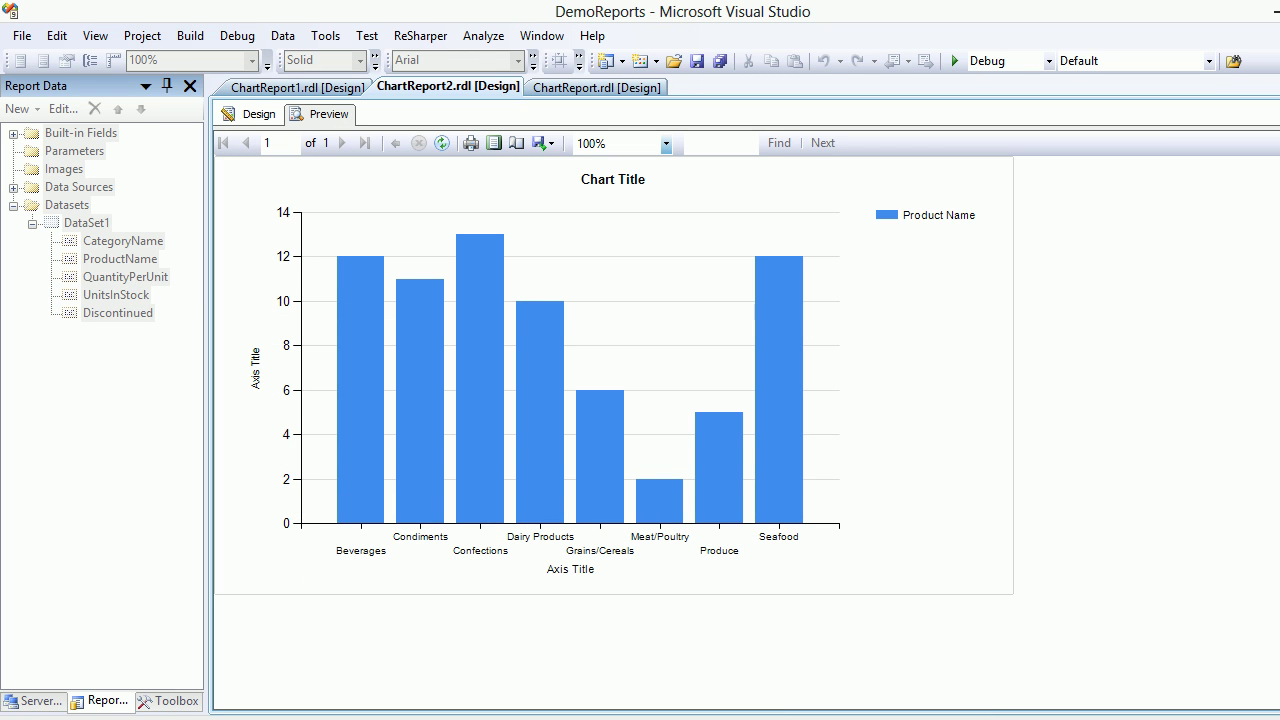
# - Back in Visual Studio, return to the report's design view and inspect DataSet1's query, leaving it unmodified
pyautogui.click(258, 115)
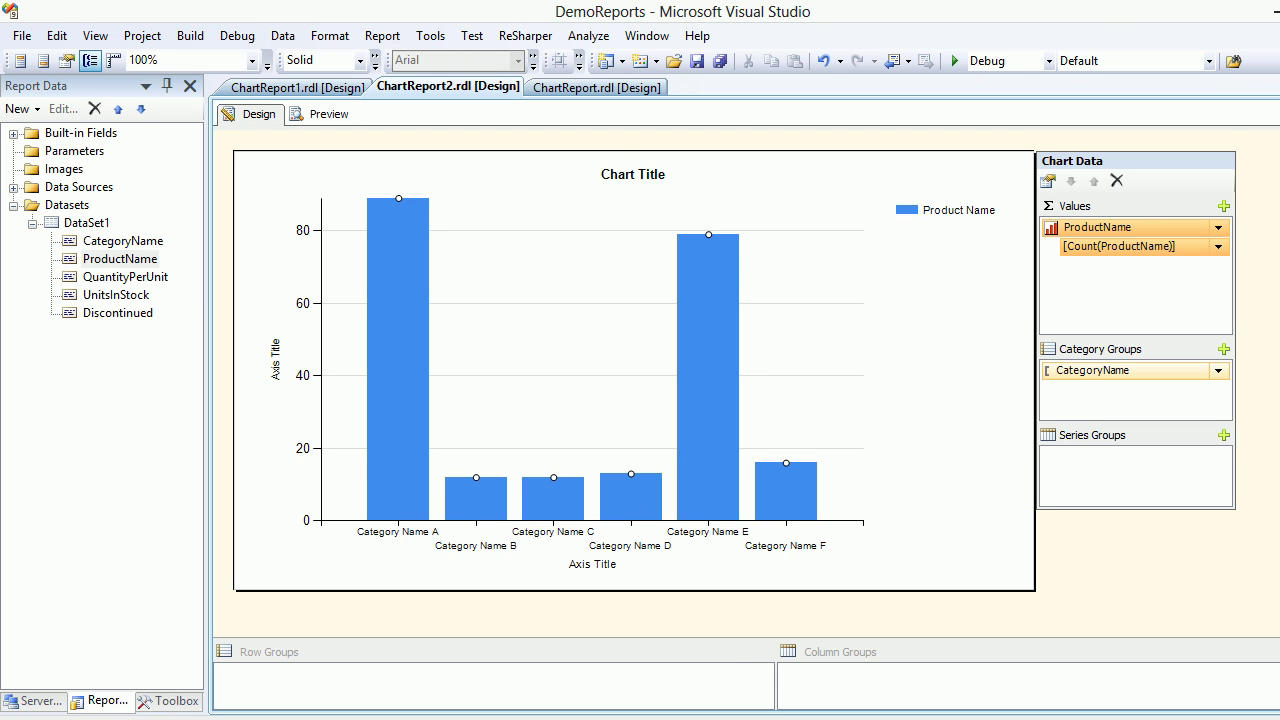
pyautogui.click(98, 224)
pyautogui.rightClick(98, 224)
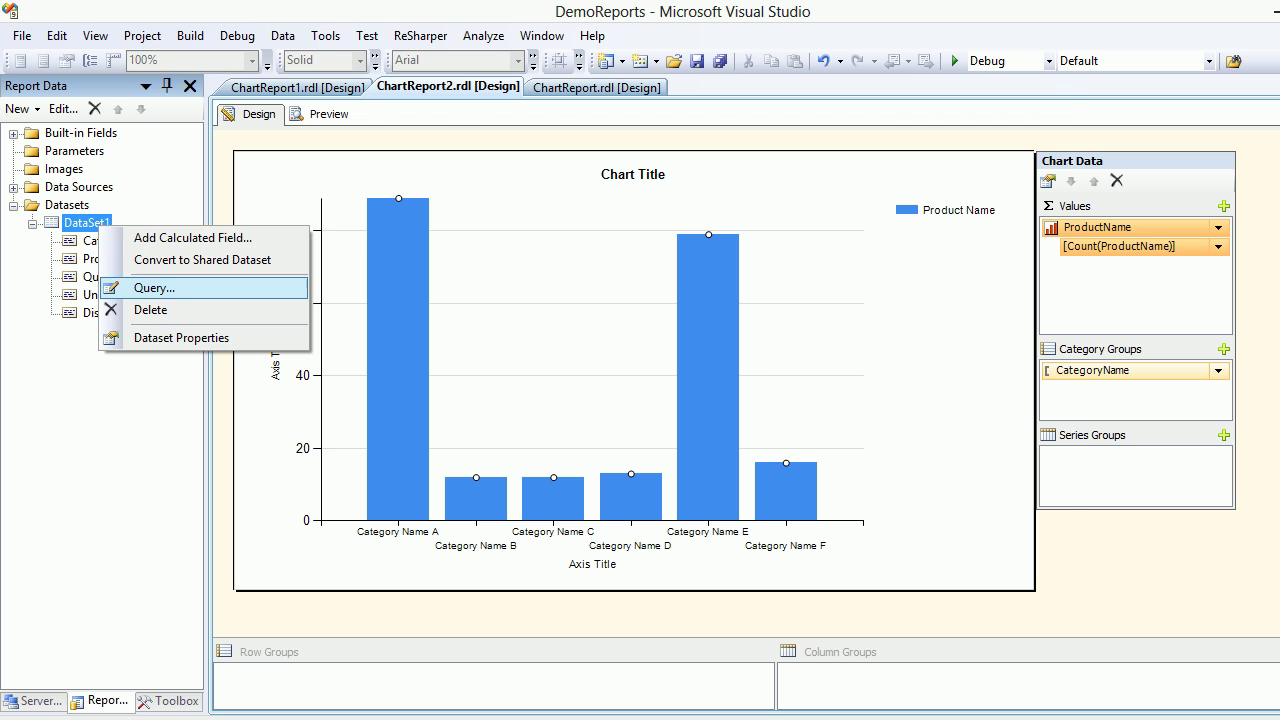
pyautogui.click(155, 288)
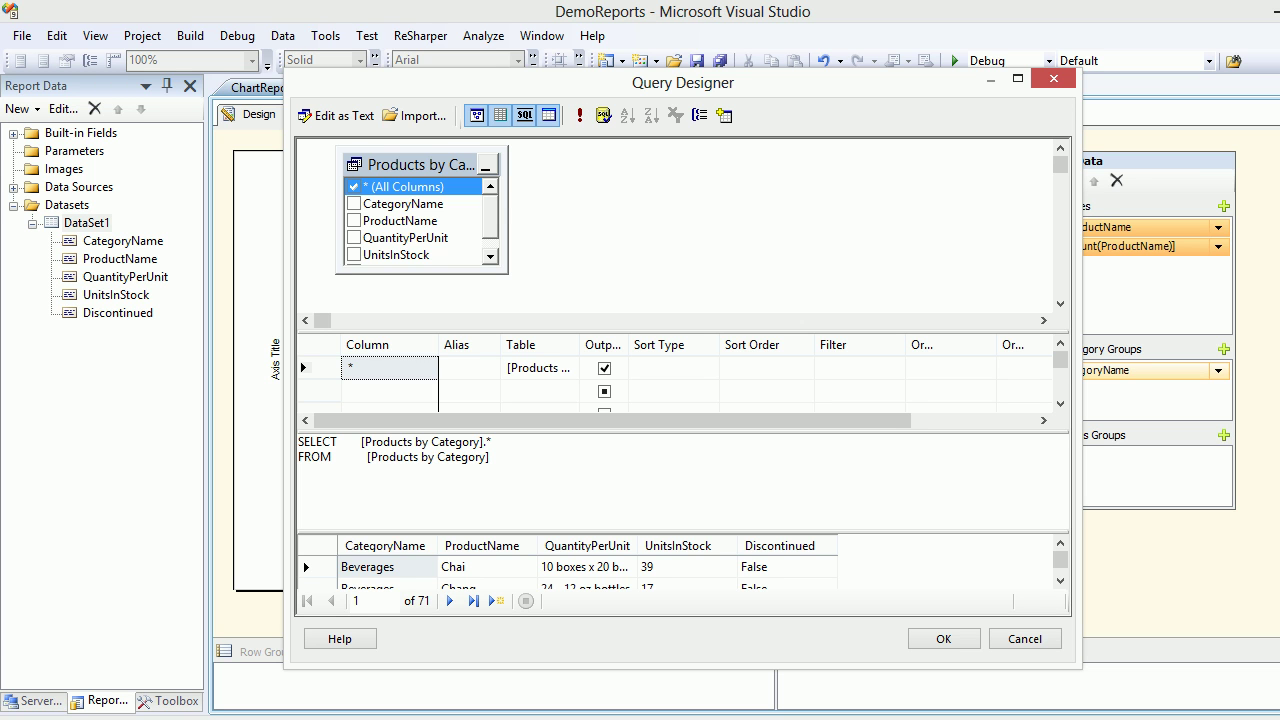
pyautogui.click(491, 458)
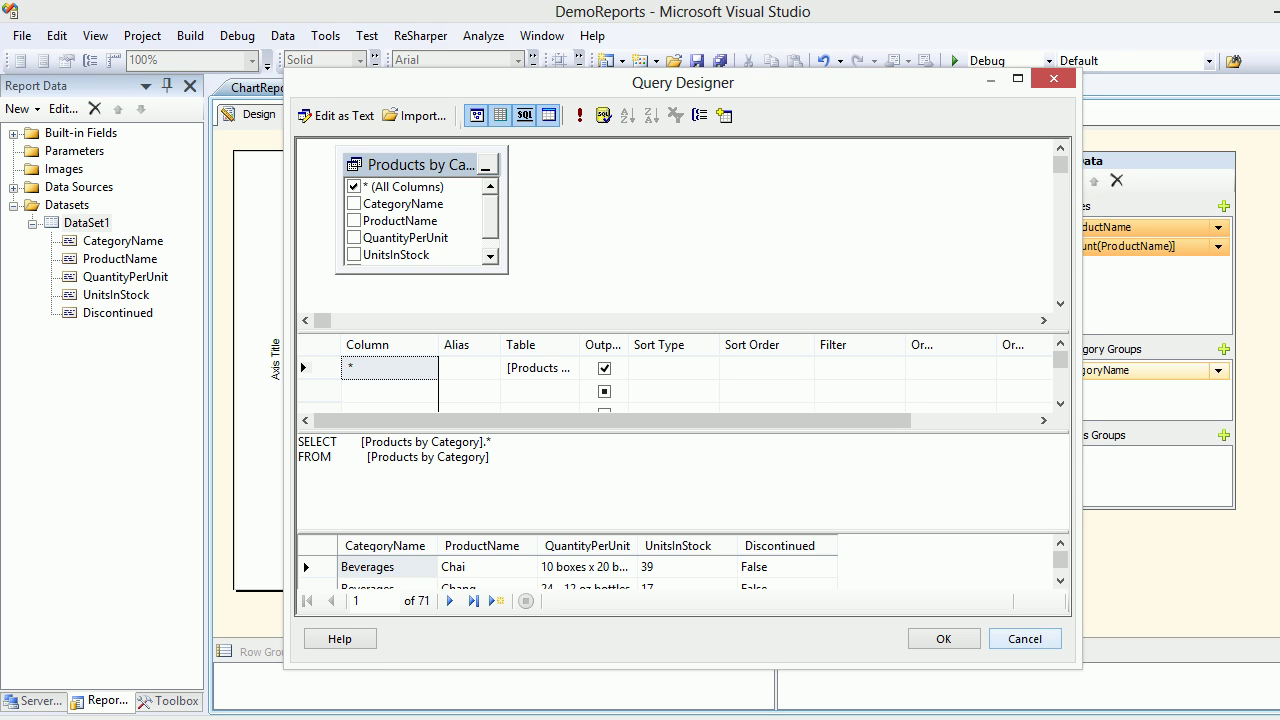
pyautogui.click(1025, 638)
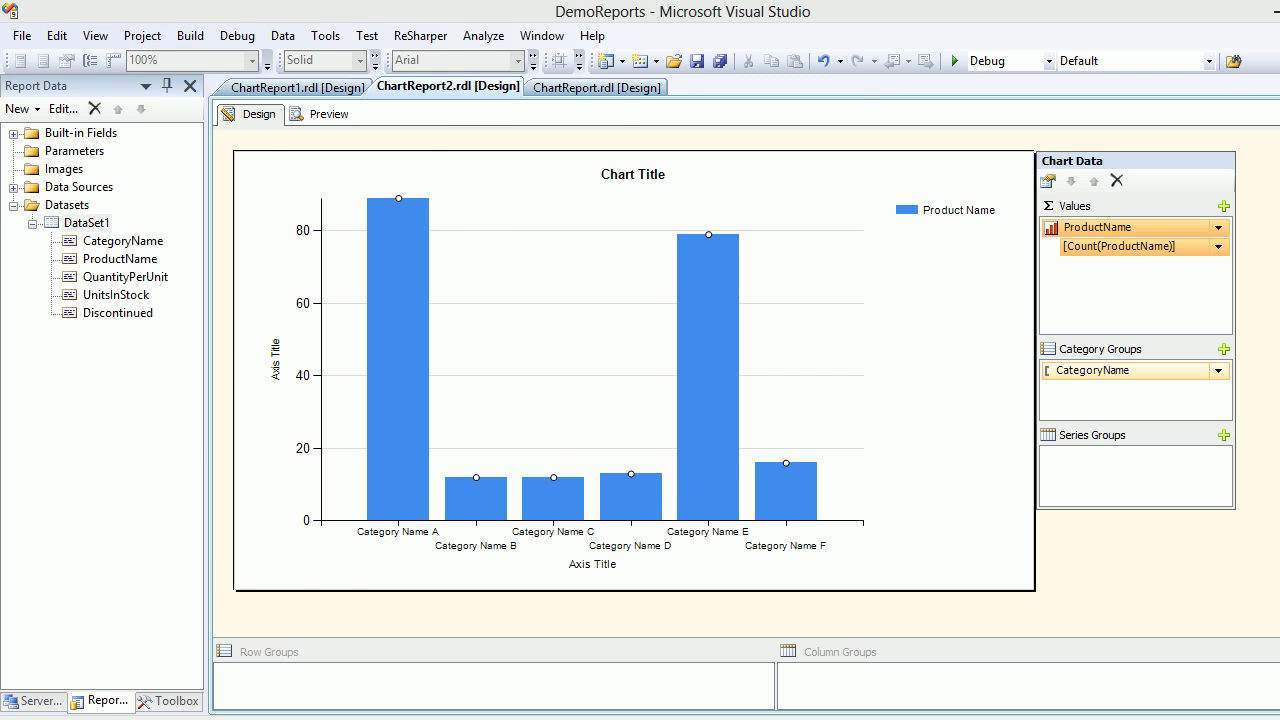
# - Check the Products by Category view's design in SQL Server Management Studio, and return to Visual Studio to preview ChartReport2
pyautogui.hotkey('alt', 'Tab')
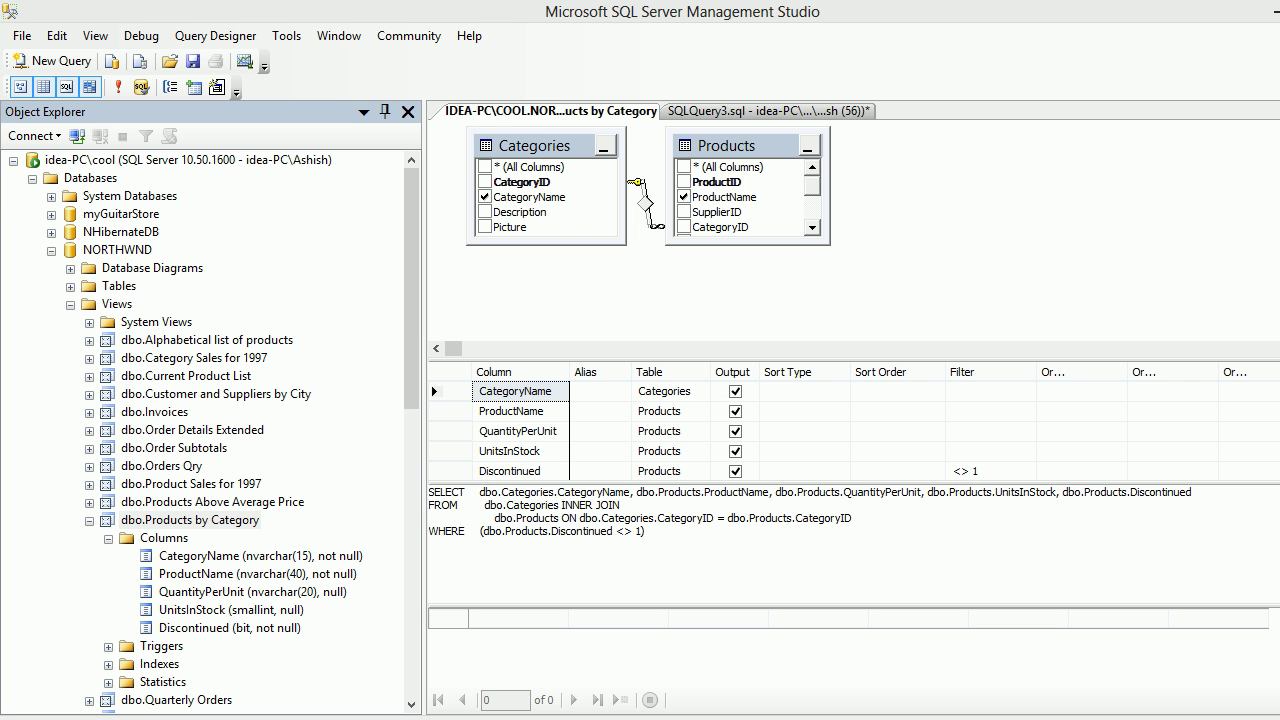
pyautogui.press('super+c')
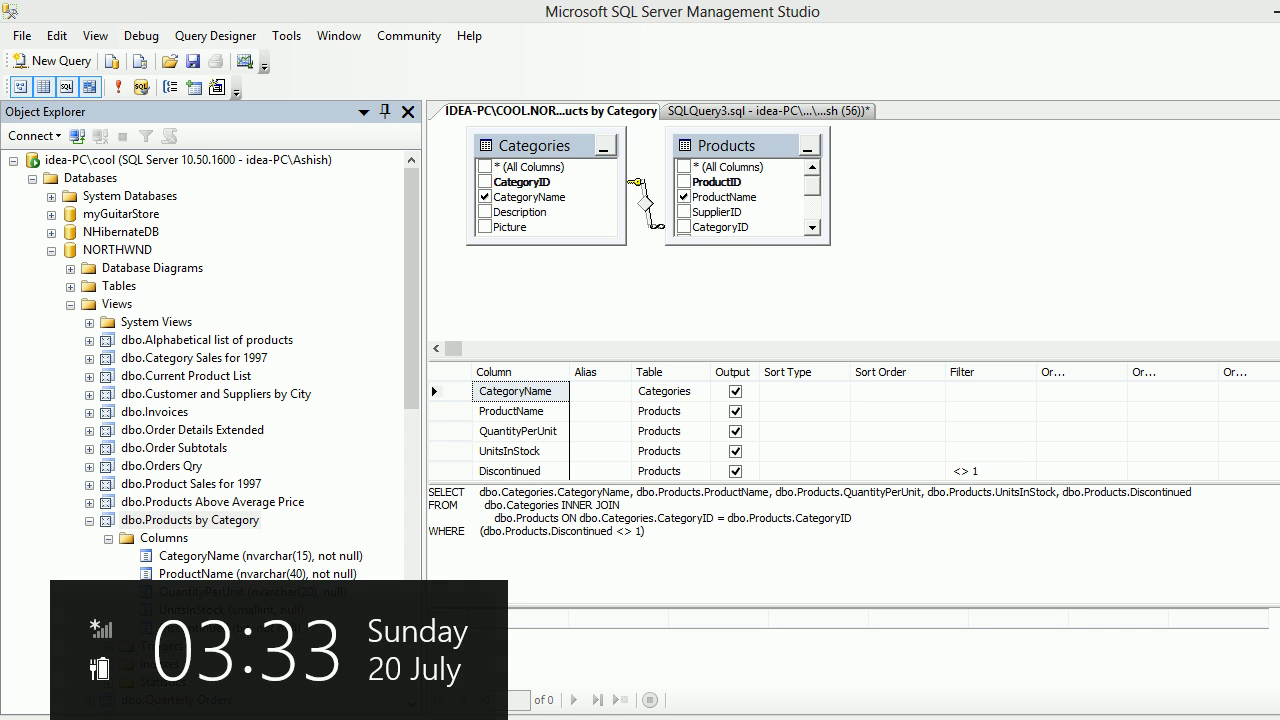
pyautogui.press('Escape')
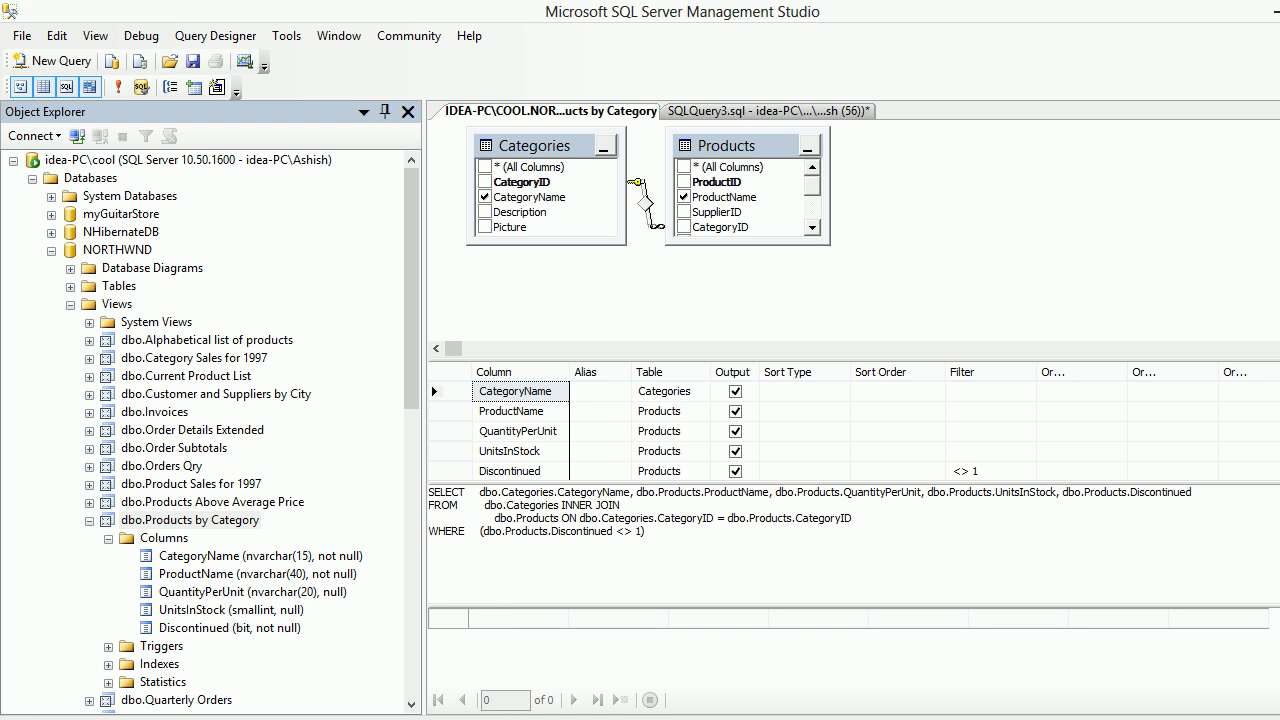
pyautogui.click(349, 718)
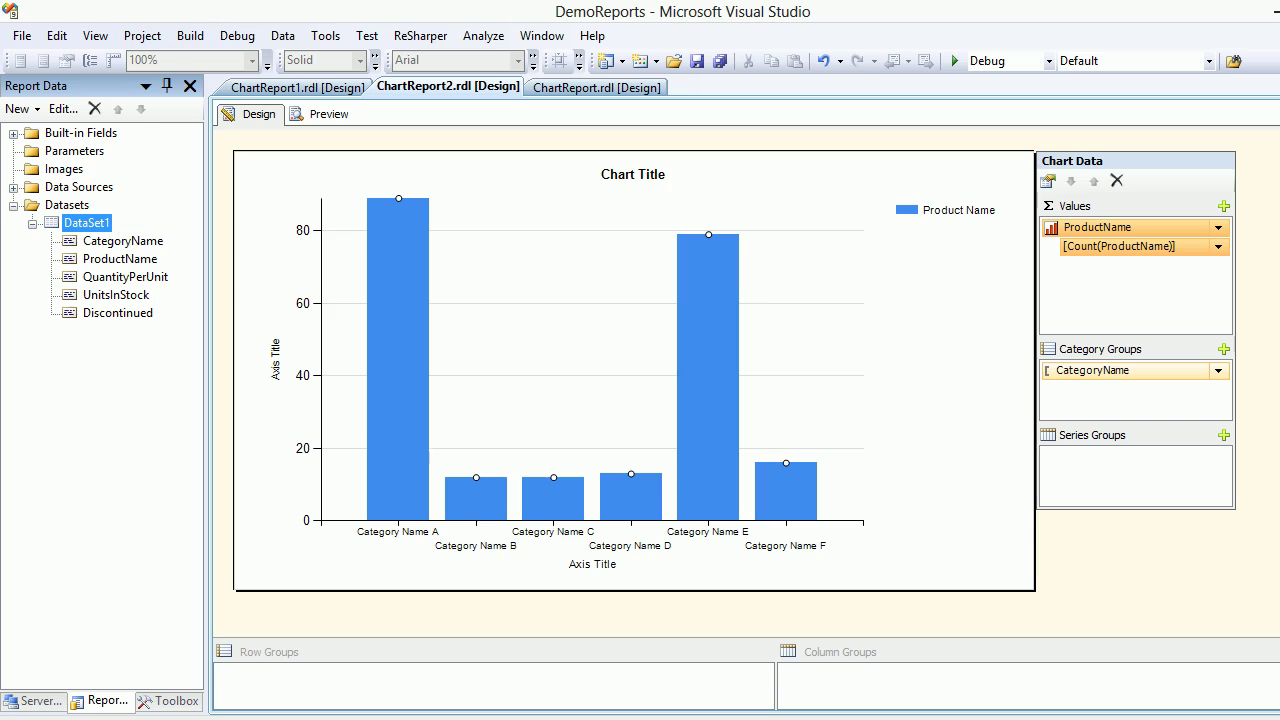
pyautogui.click(323, 115)
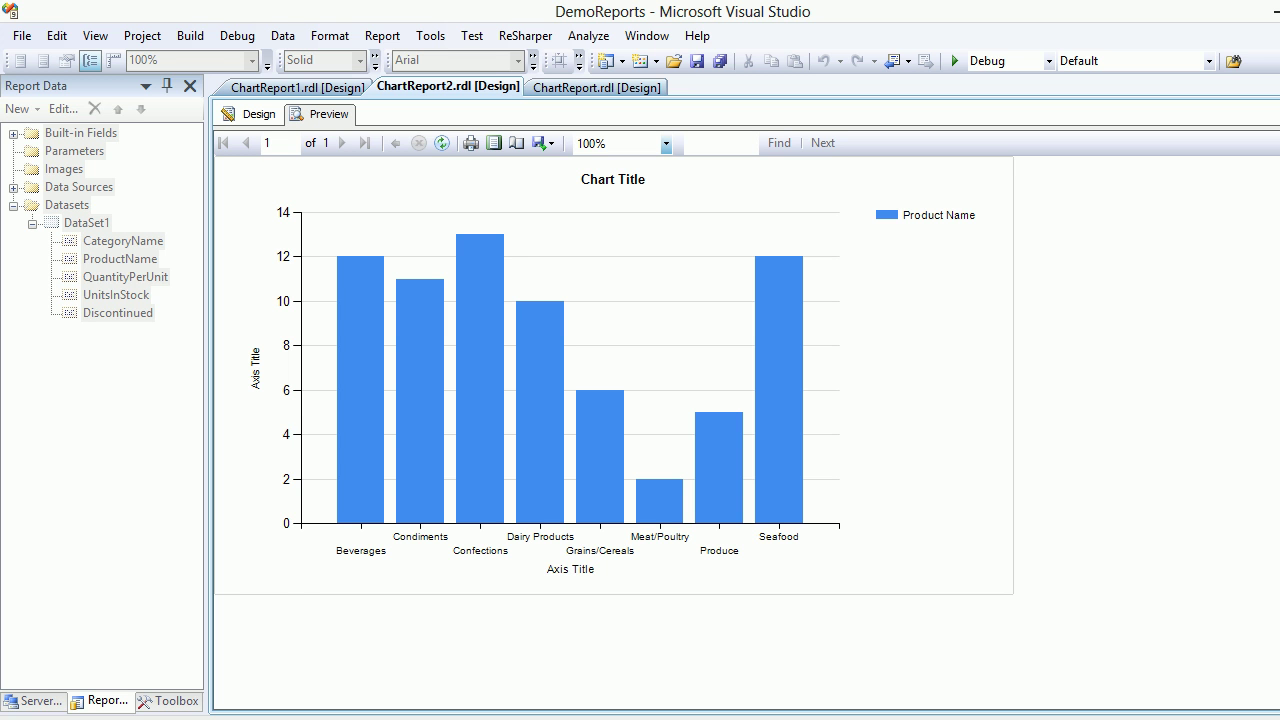
# - In SQL Server Management Studio, examine the Discontinued <> 1 condition in the Products by Category view, and return to SQLQuery3.sql
pyautogui.hotkey('alt', 'Tab')
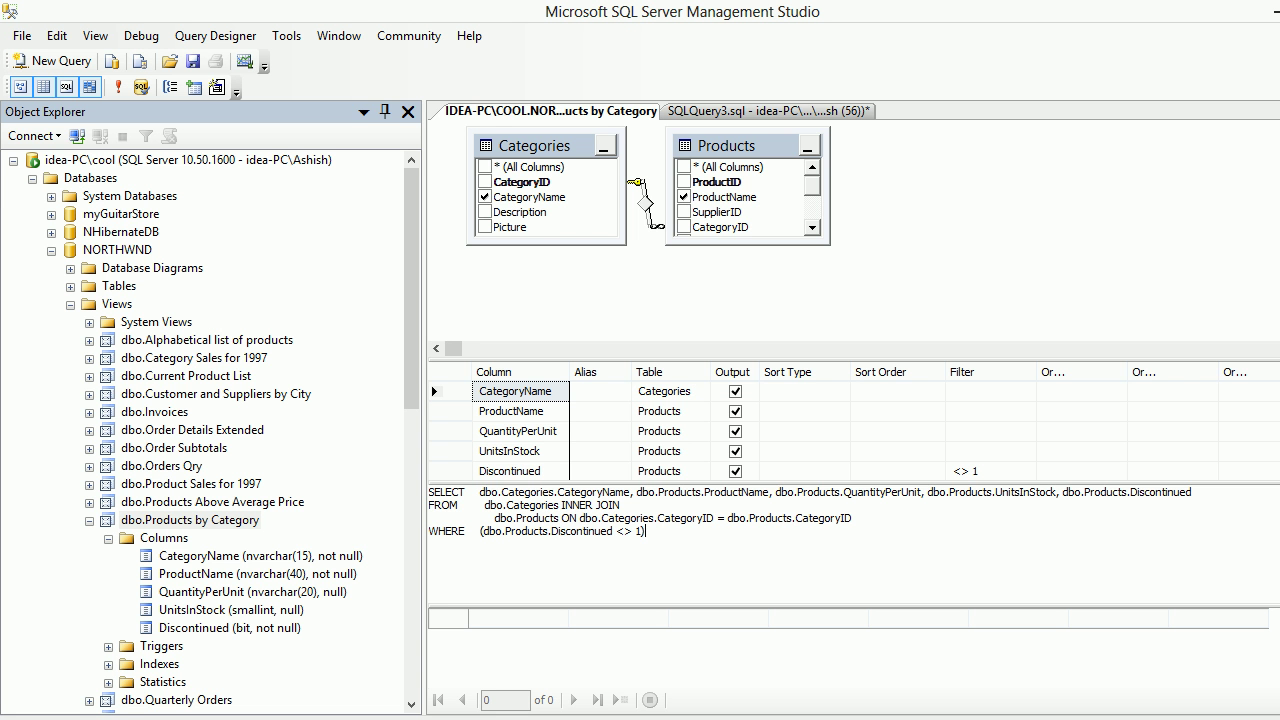
pyautogui.click(190, 520)
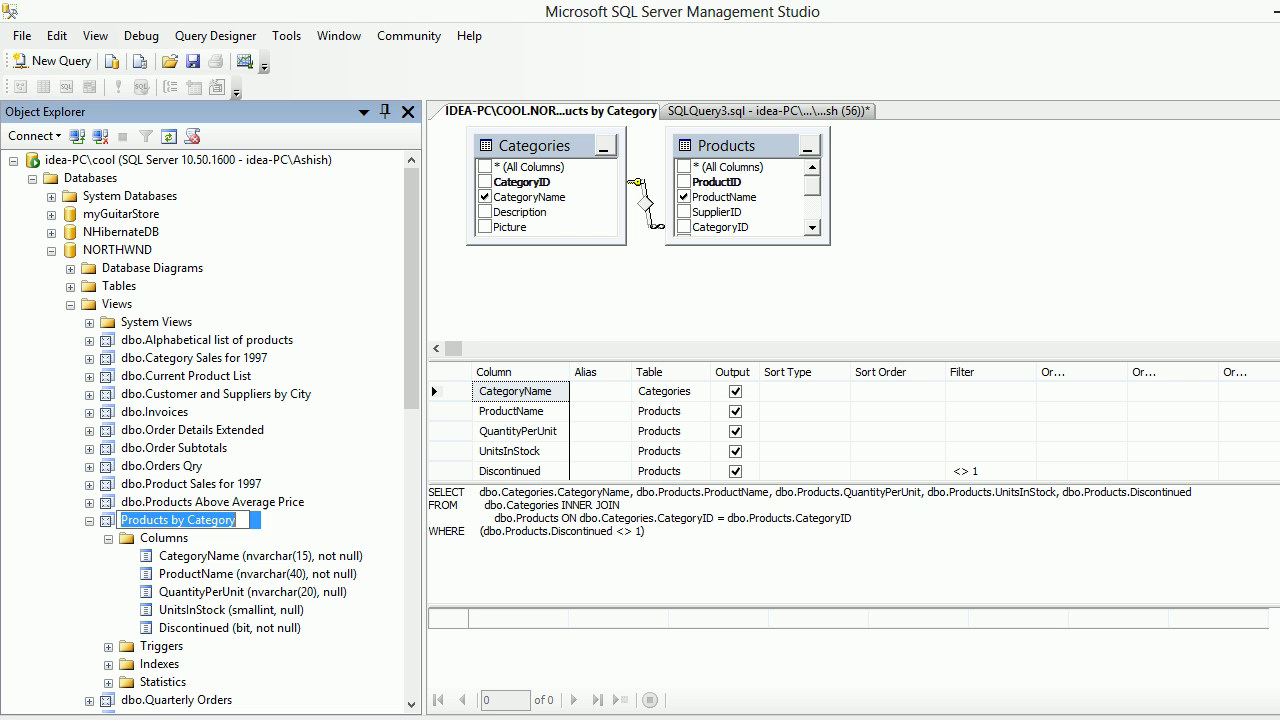
pyautogui.press('Escape')
pyautogui.click(646, 531)
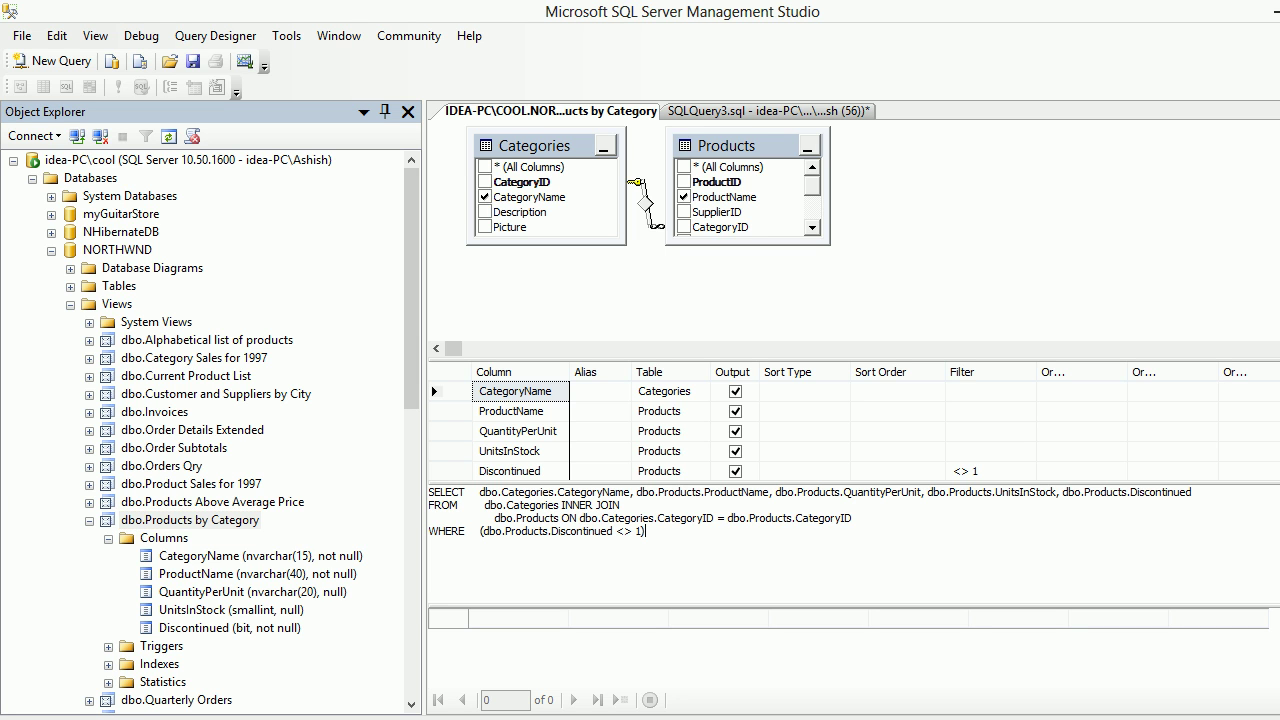
pyautogui.moveTo(646, 531); pyautogui.dragTo(612, 531)
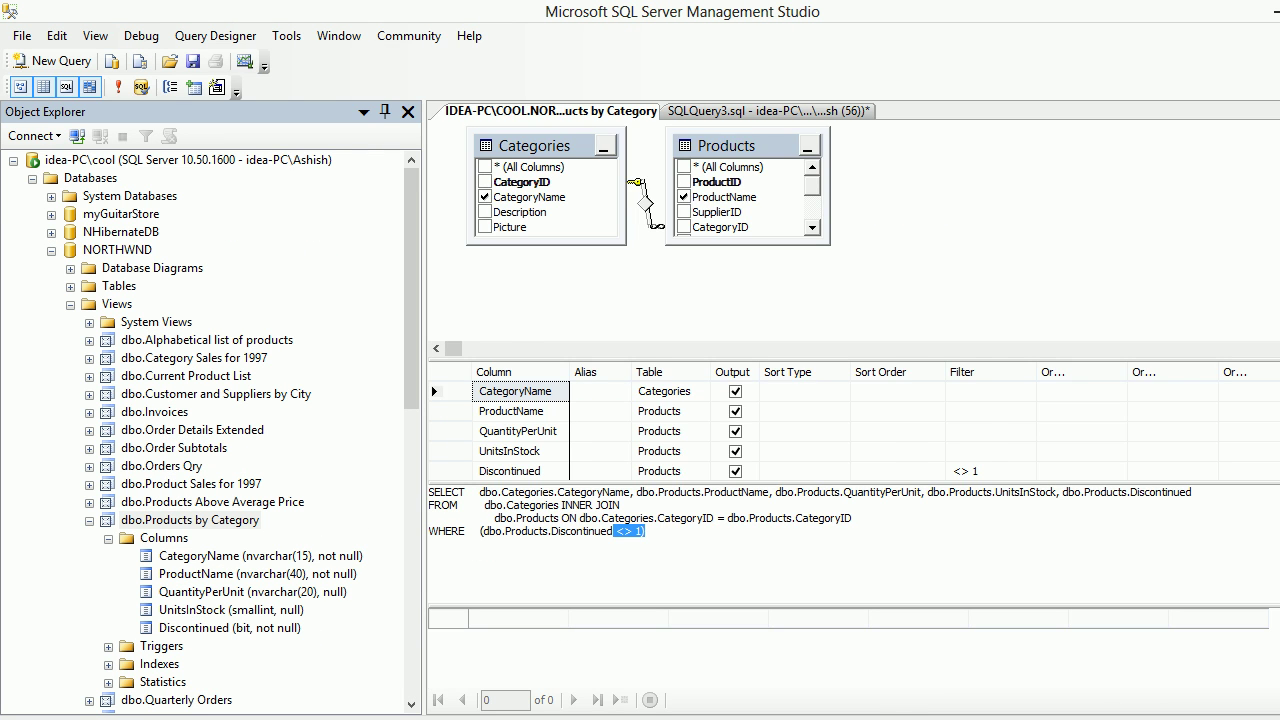
pyautogui.click(760, 111)
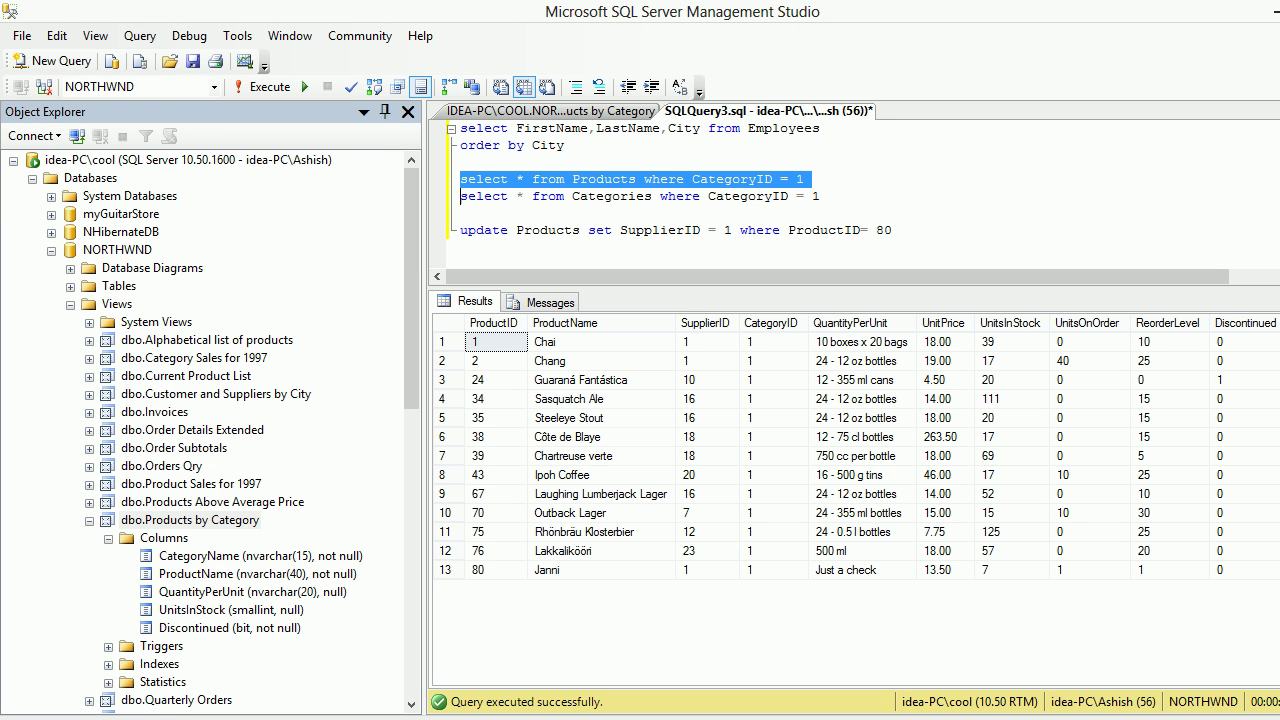
# - Examine the Guaraná Fantástica row and its Discontinued value in the Products query results
pyautogui.click(1245, 380)
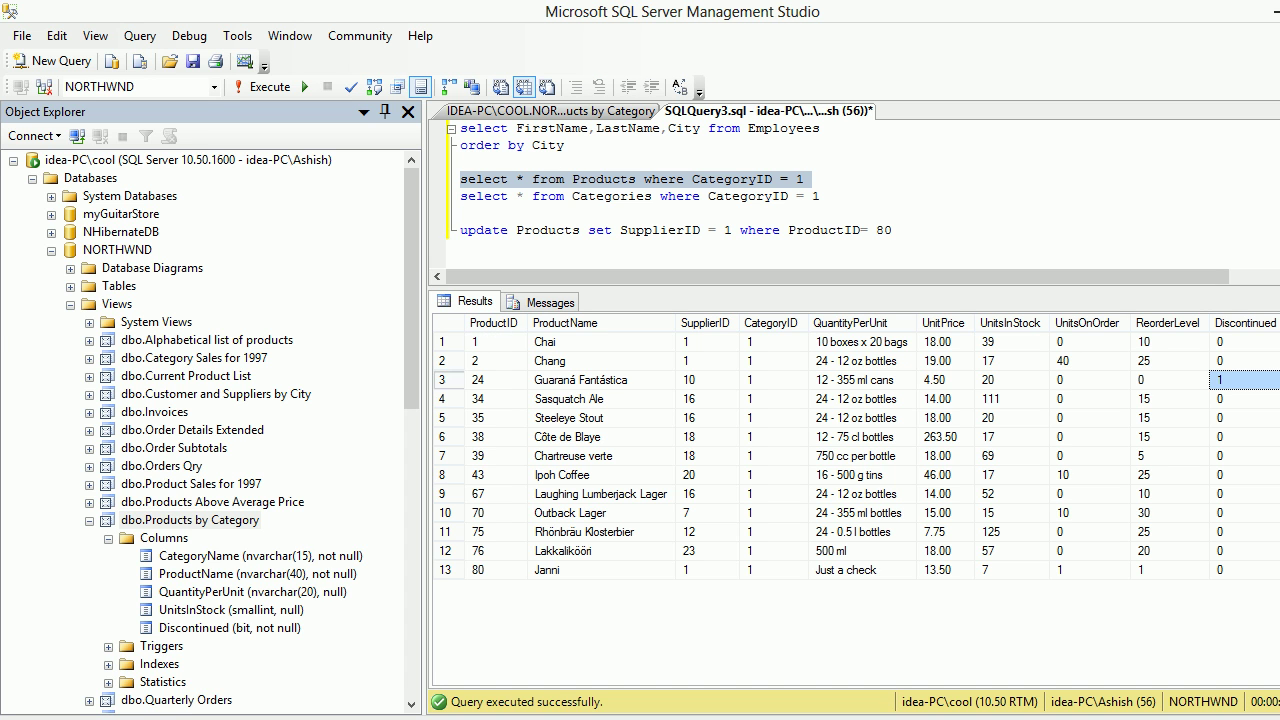
pyautogui.click(446, 380)
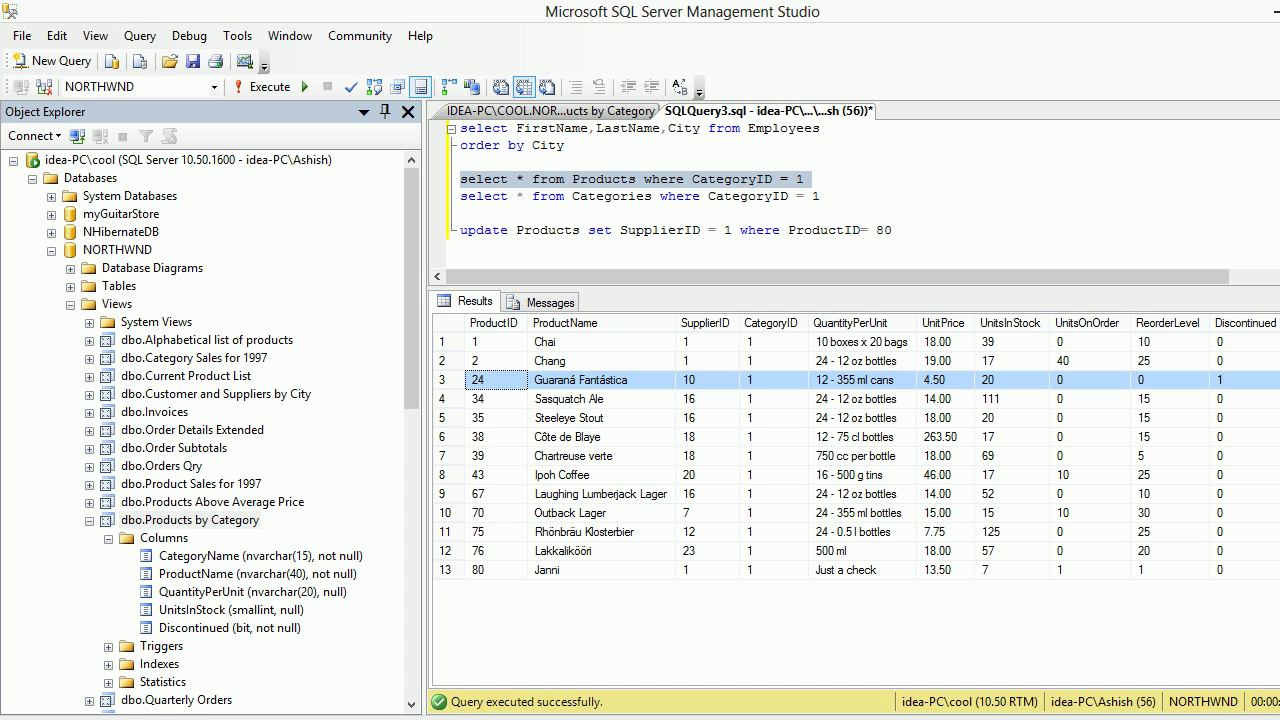
pyautogui.click(190, 520)
pyautogui.press('F2')
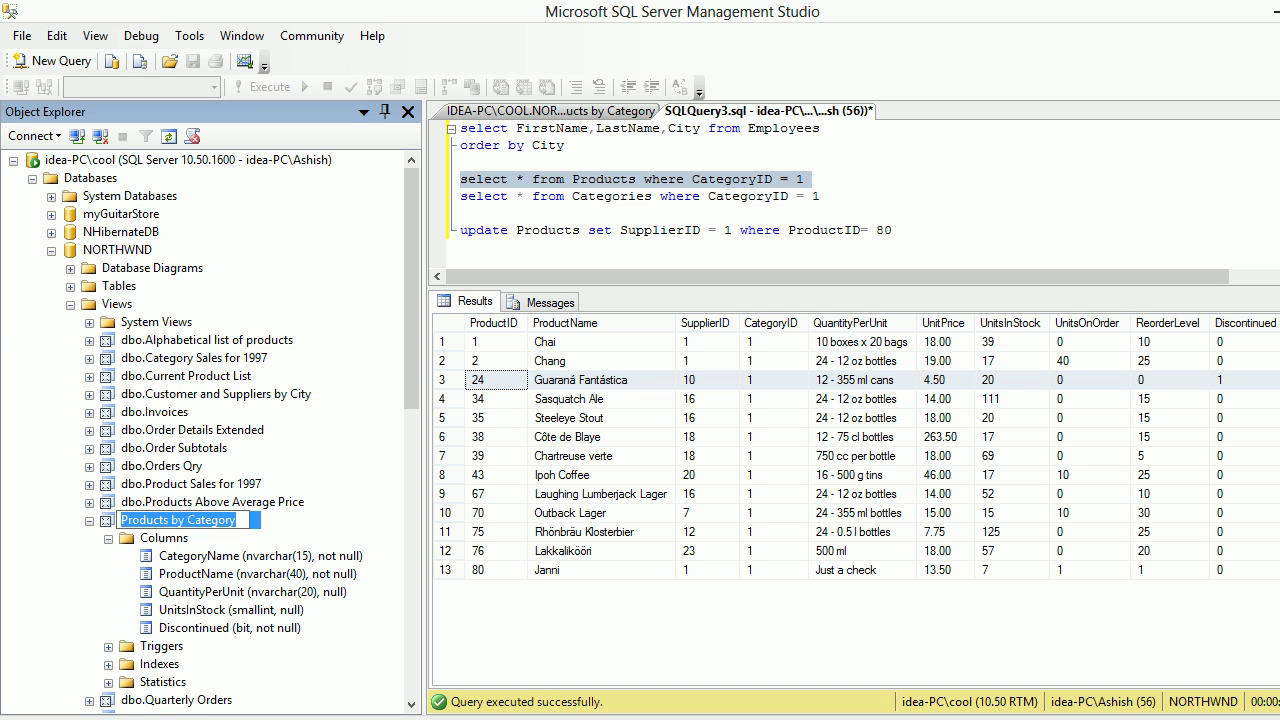
pyautogui.press('Escape')
# - Open the Products by Category view's design, comment out the WHERE line filtering Discontinued <> 1, and save the view
pyautogui.rightClick(238, 520)
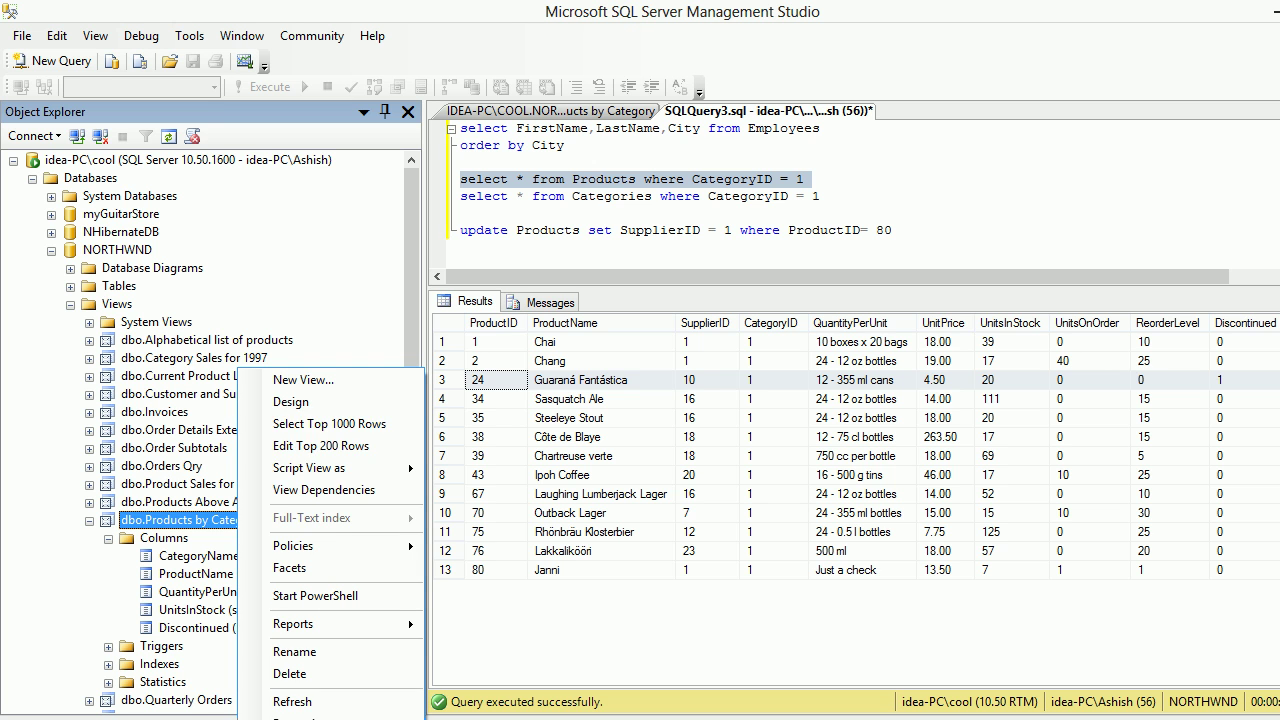
pyautogui.click(291, 401)
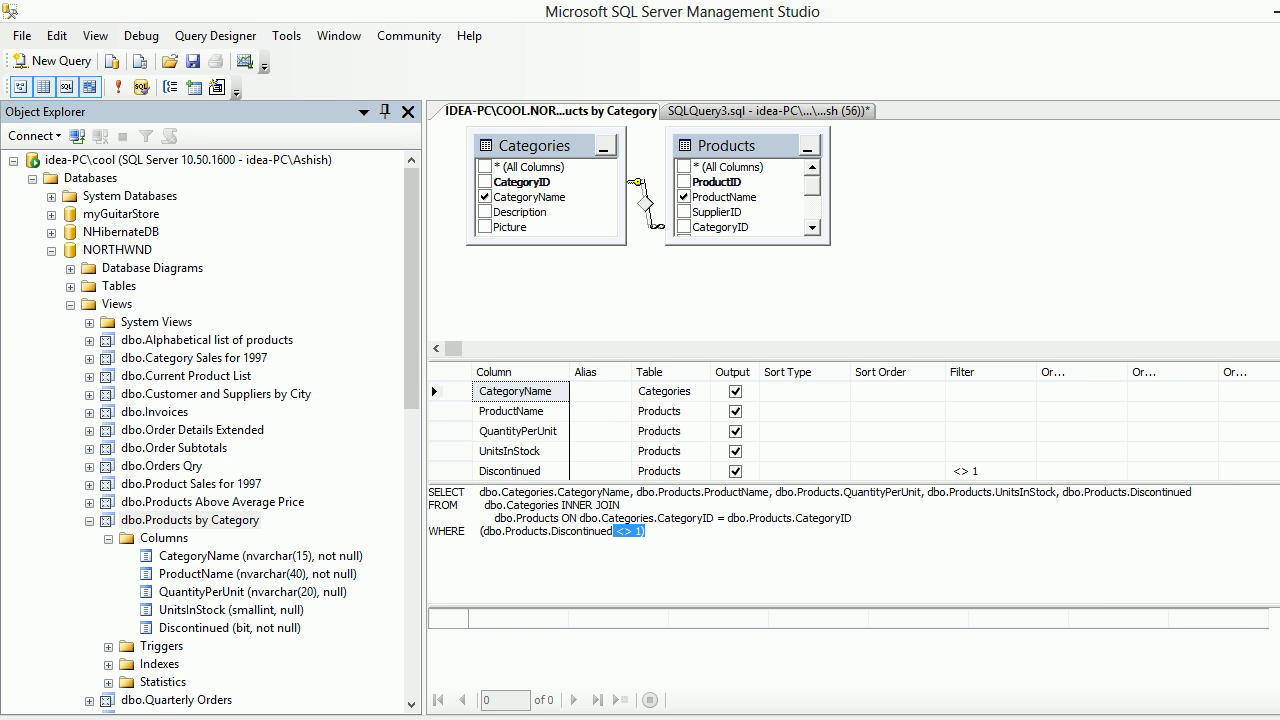
pyautogui.click(646, 531)
pyautogui.press('Home')
pyautogui.write('--')
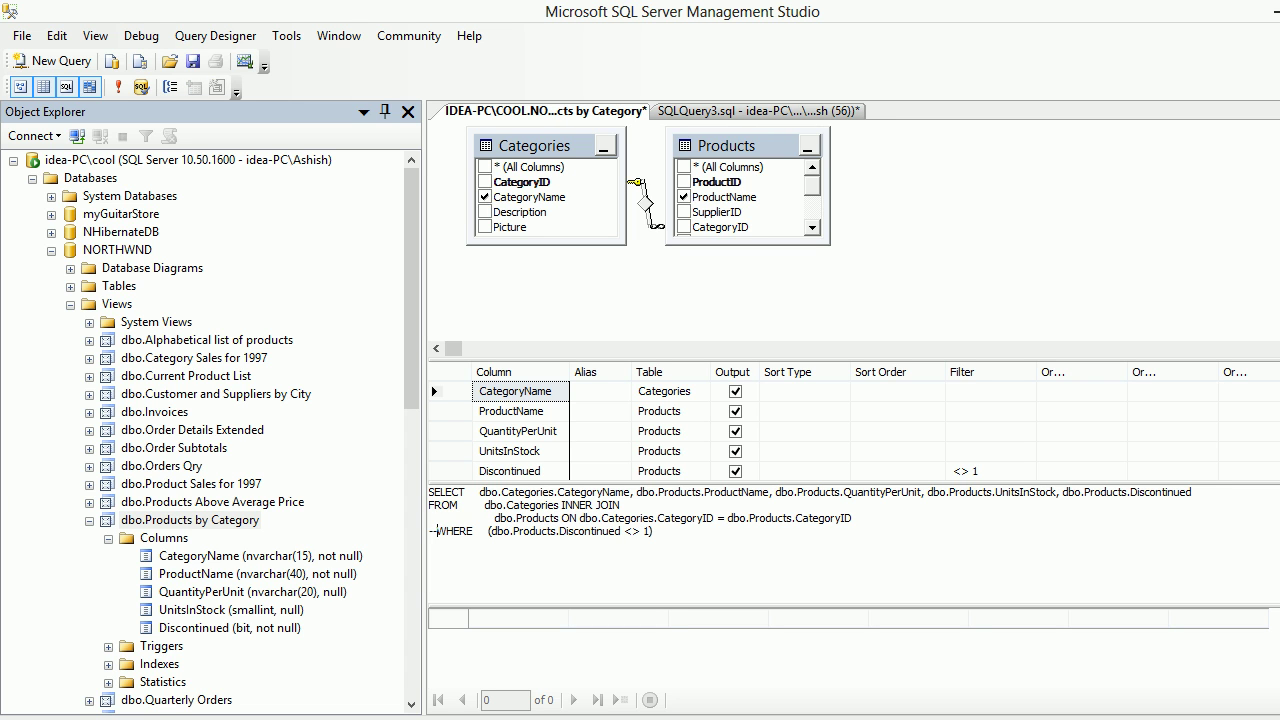
pyautogui.hotkey('ctrl', 's')
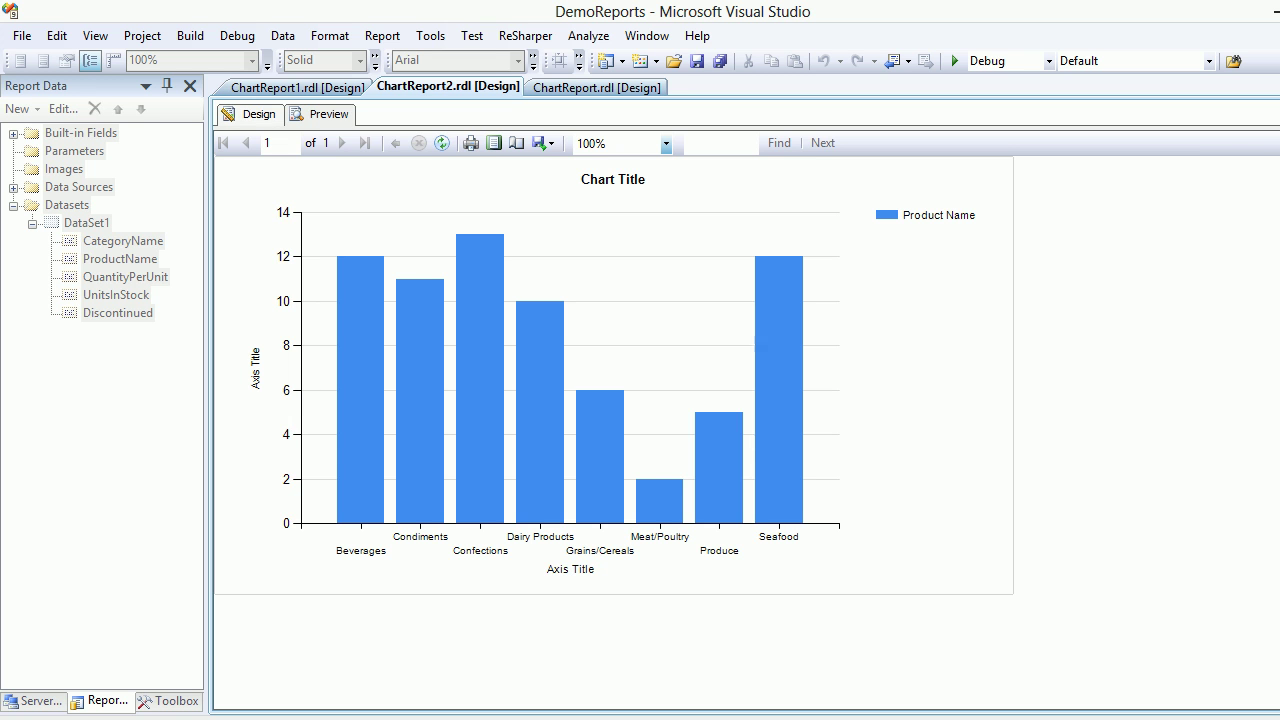
# - In Visual Studio, preview ChartReport2 again from its design view and check the Beverages column
pyautogui.click(250, 114)
pyautogui.click(318, 114)
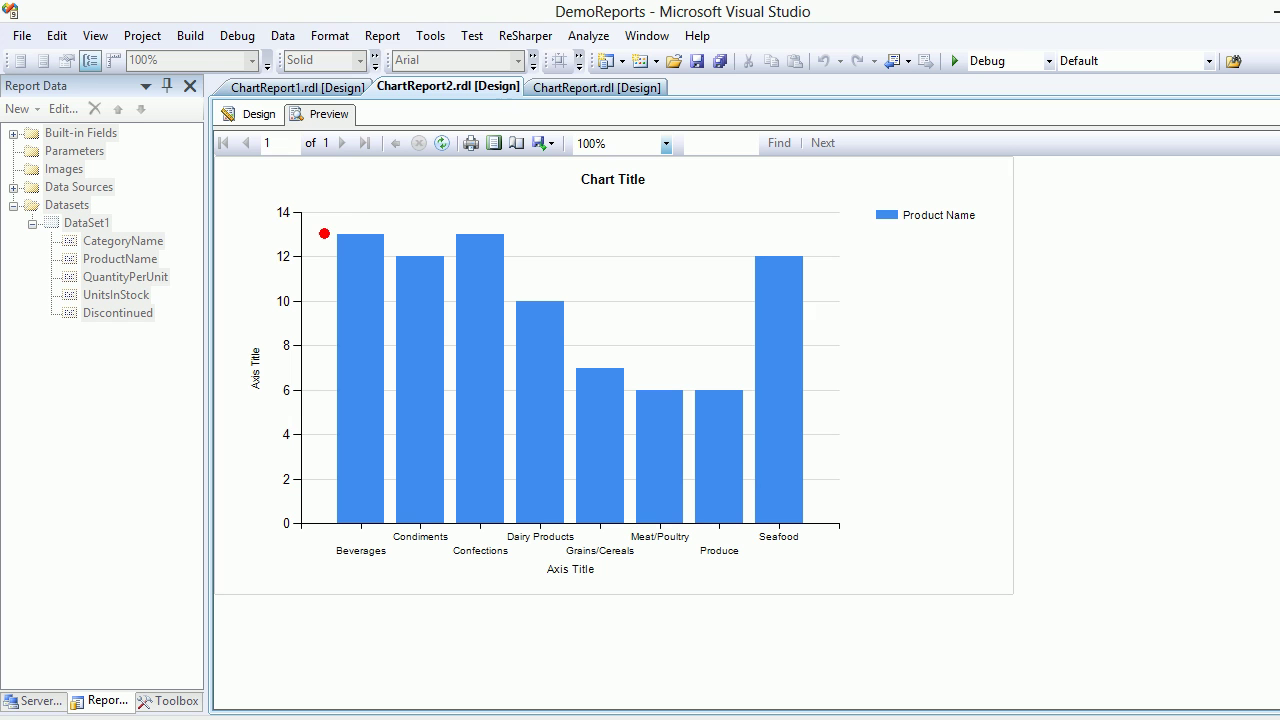
pyautogui.moveTo(324, 234)
pyautogui.mouseDown()
pyautogui.moveTo(430, 188)
pyautogui.moveTo(345, 287)
pyautogui.moveTo(305, 242)
pyautogui.moveTo(322, 242)
pyautogui.mouseUp()
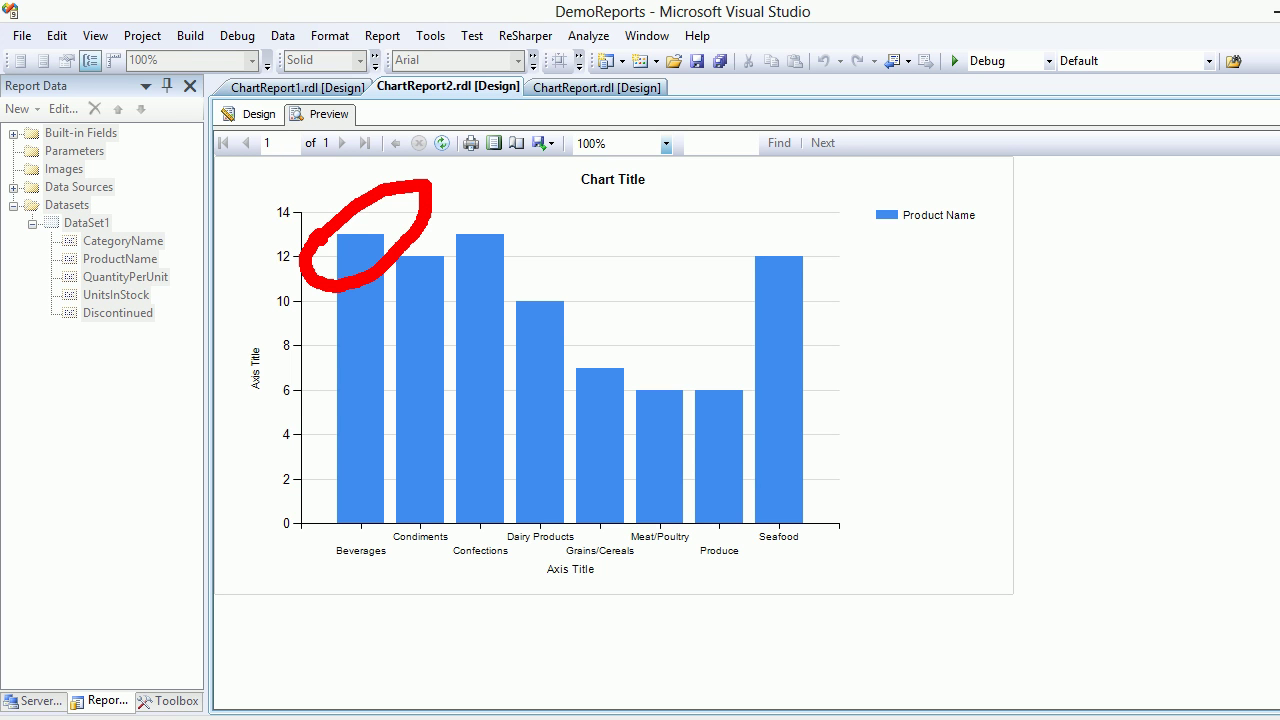
pyautogui.press('Escape')
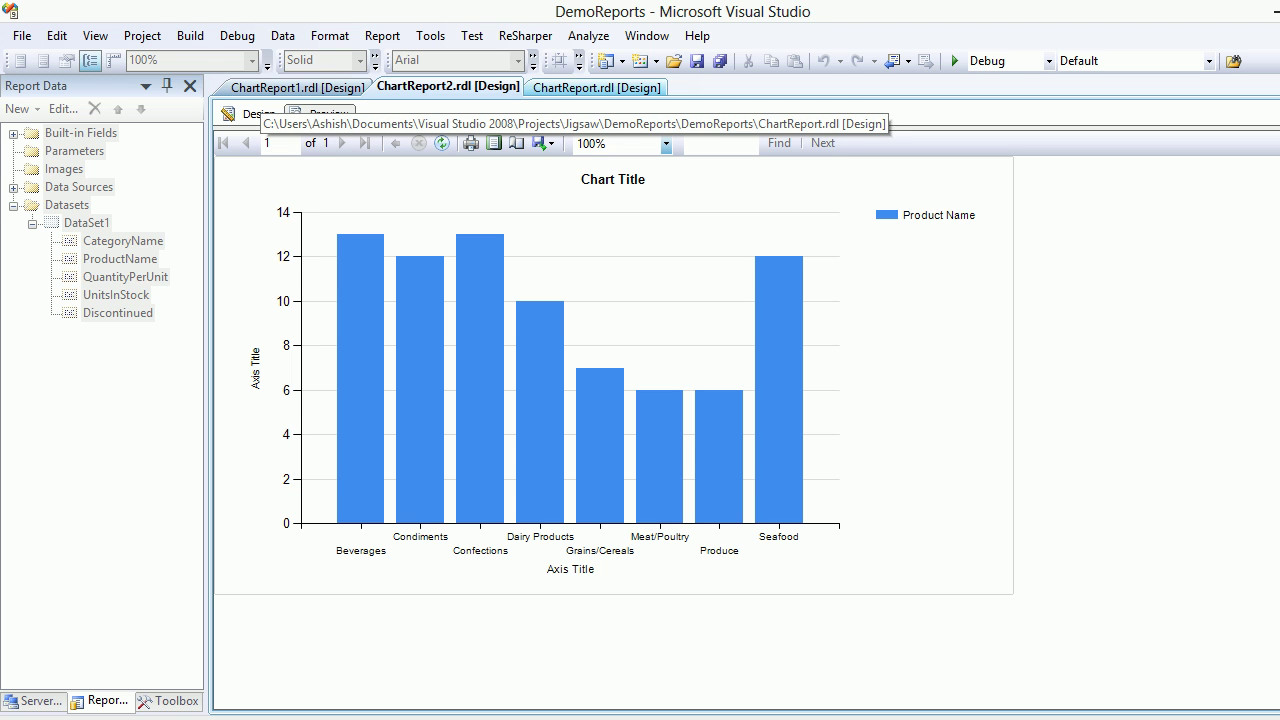
# - Compare the ChartReport2 preview with the employee count chart in ChartReport's design, and return to ChartReport
pyautogui.click(597, 87)
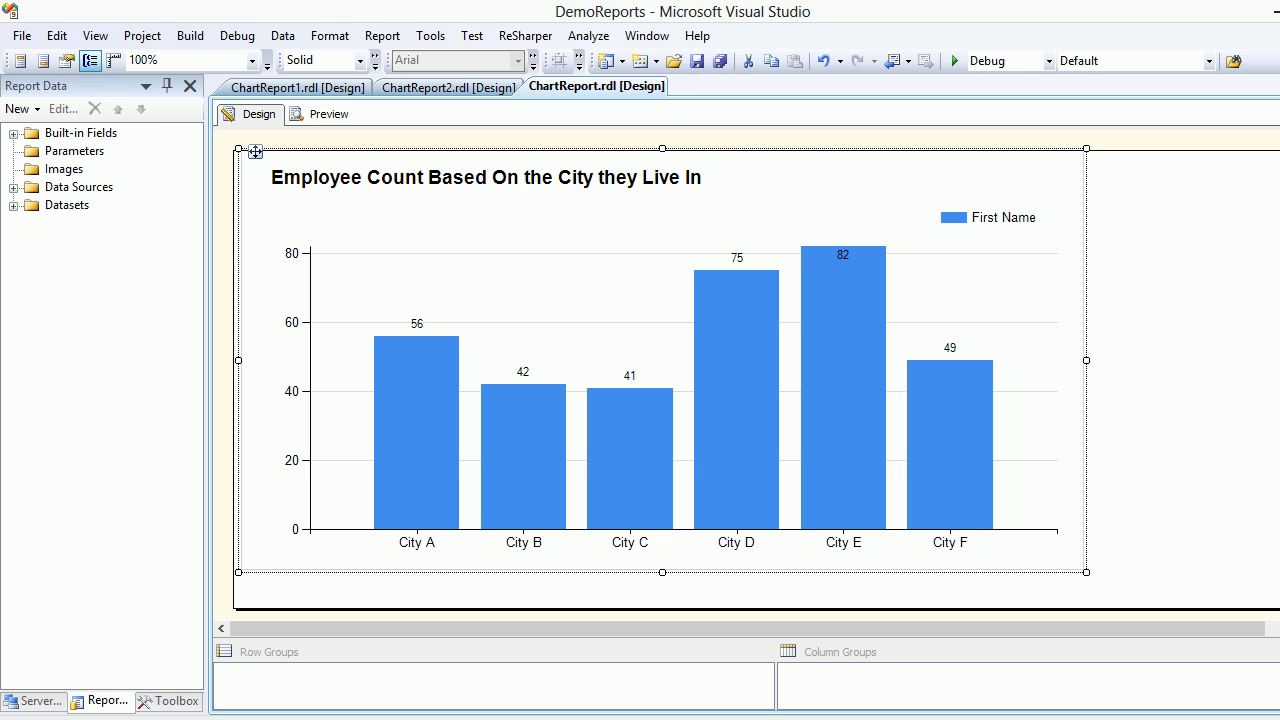
pyautogui.click(448, 87)
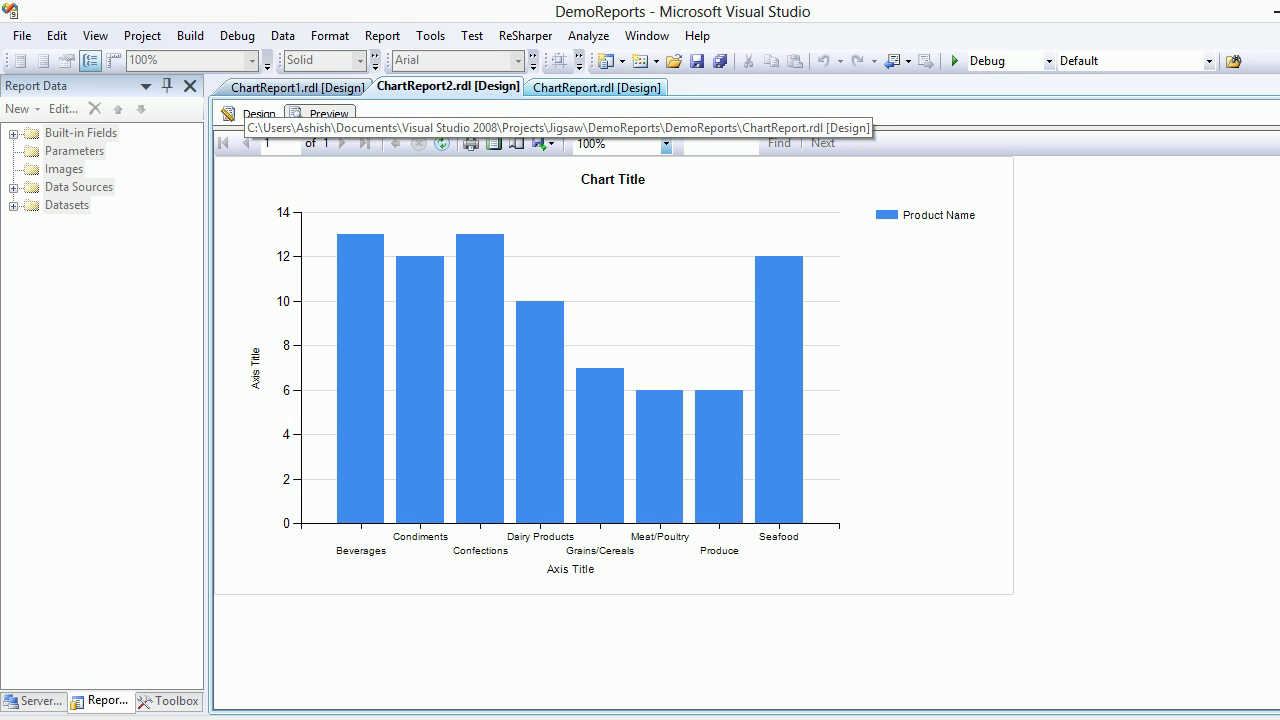
pyautogui.click(597, 87)
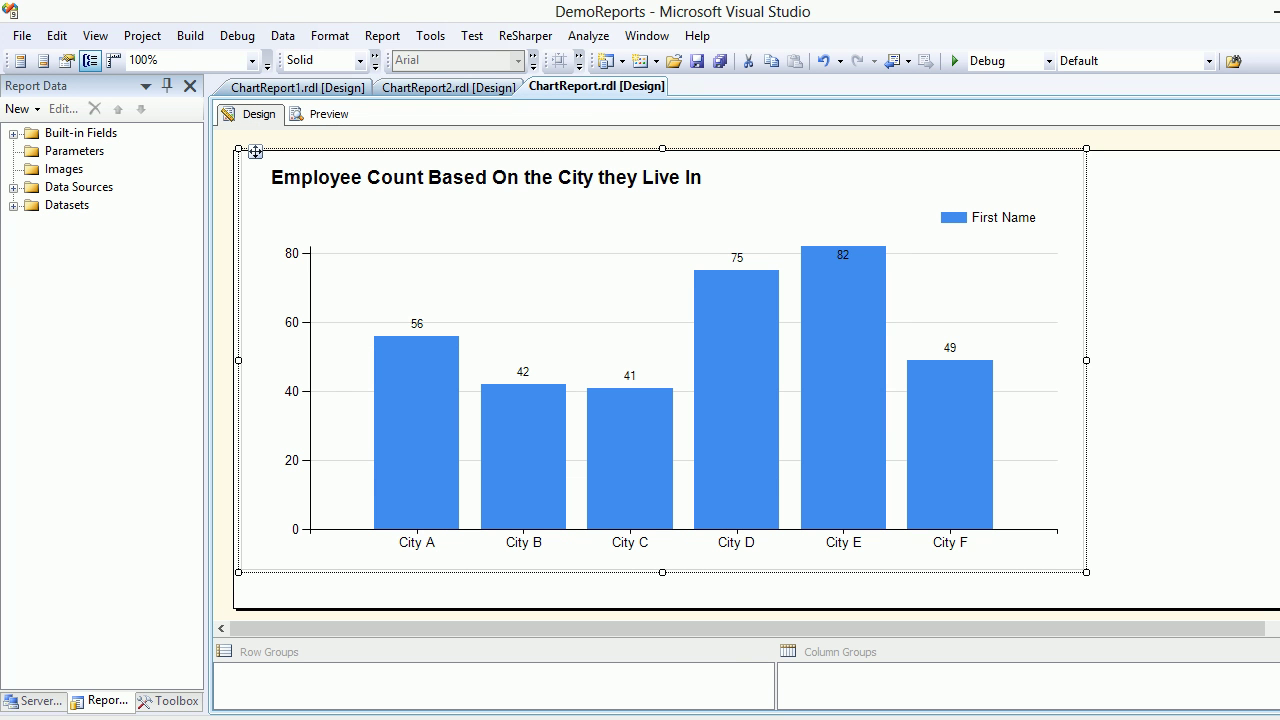